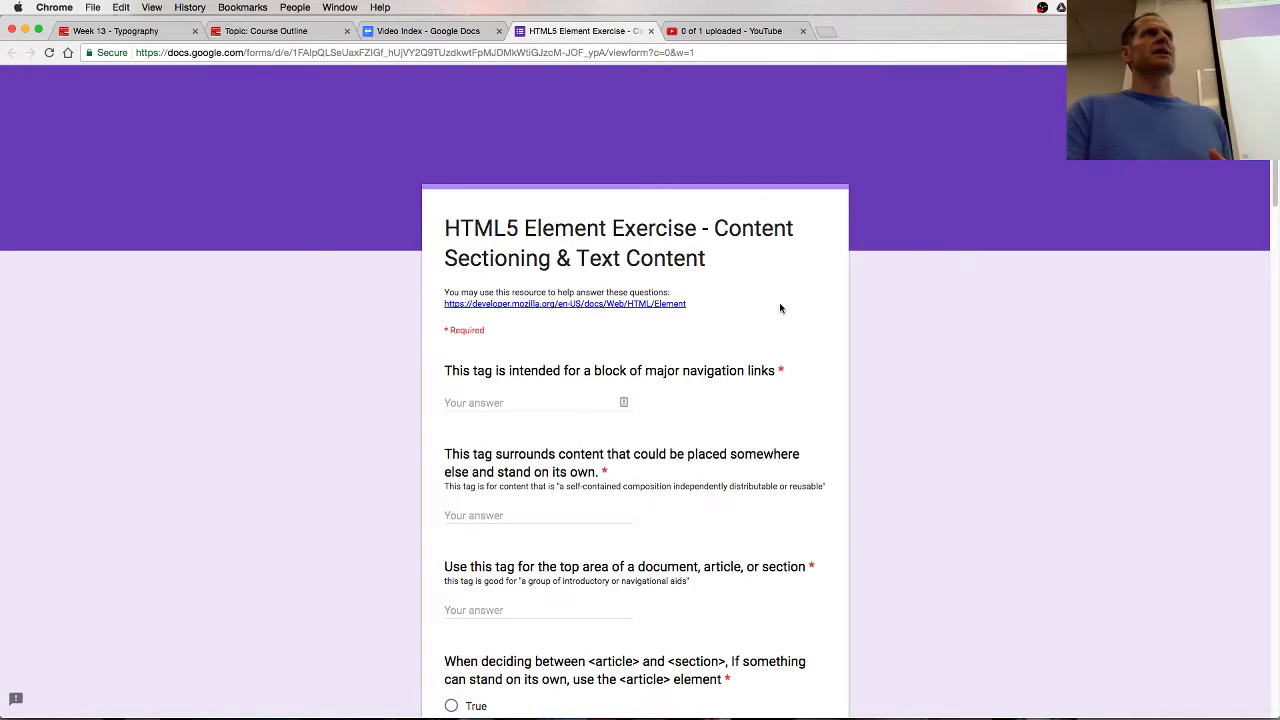
Answer the navigation-links question with 'nav' and move to the stand-alone content question.
{"action": "scroll", "coordinate": [594, 357], "scroll_direction": "down", "scroll_amount": 3}
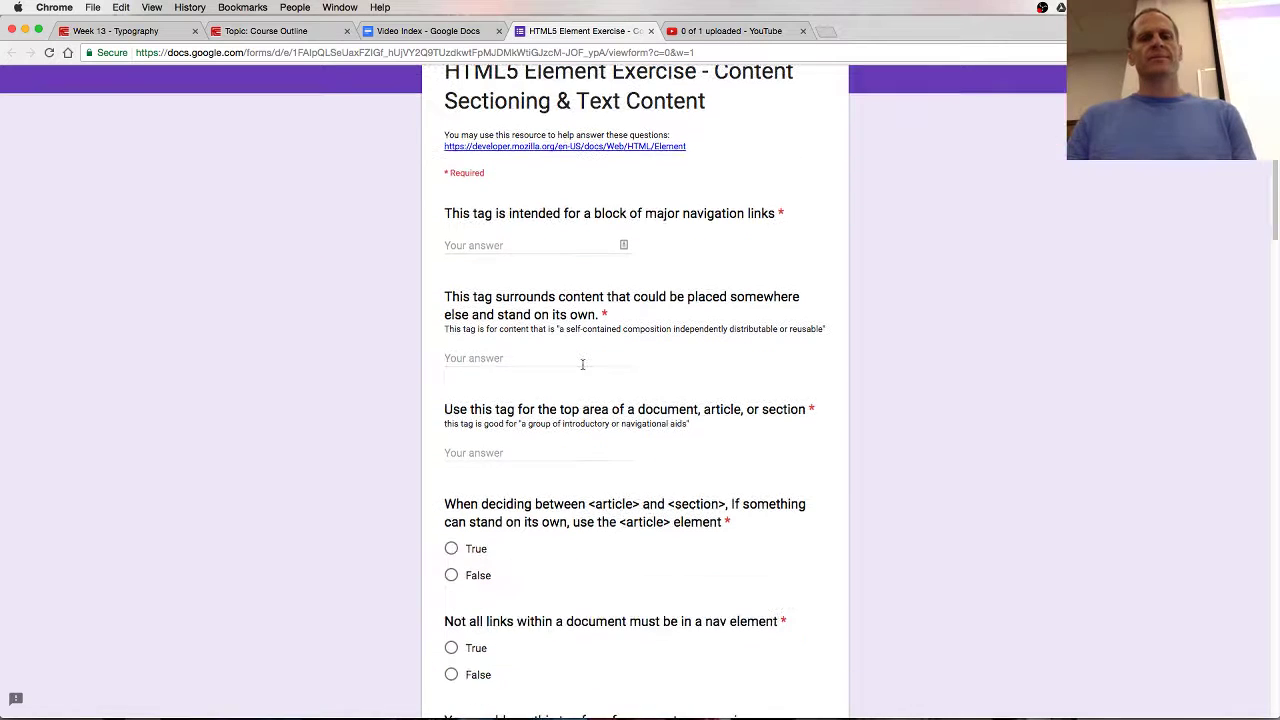
{"action": "left_click", "coordinate": [571, 245]}
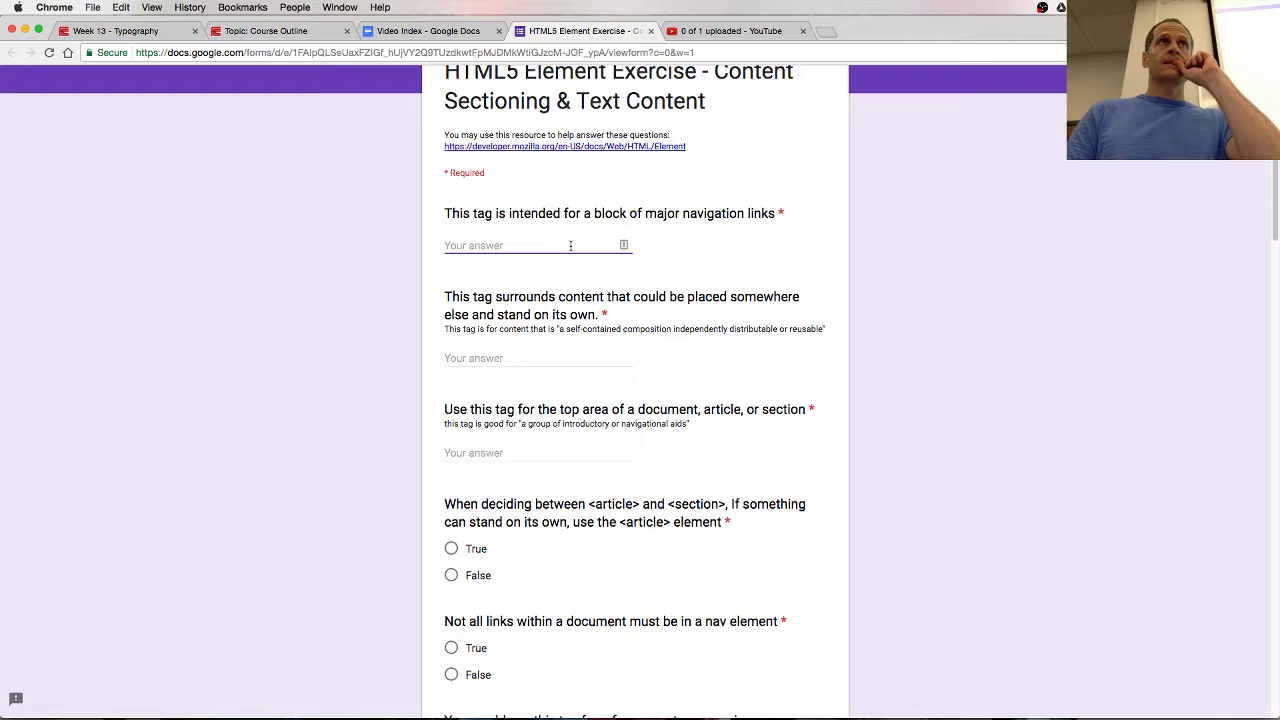
{"action": "type", "text": "nav"}
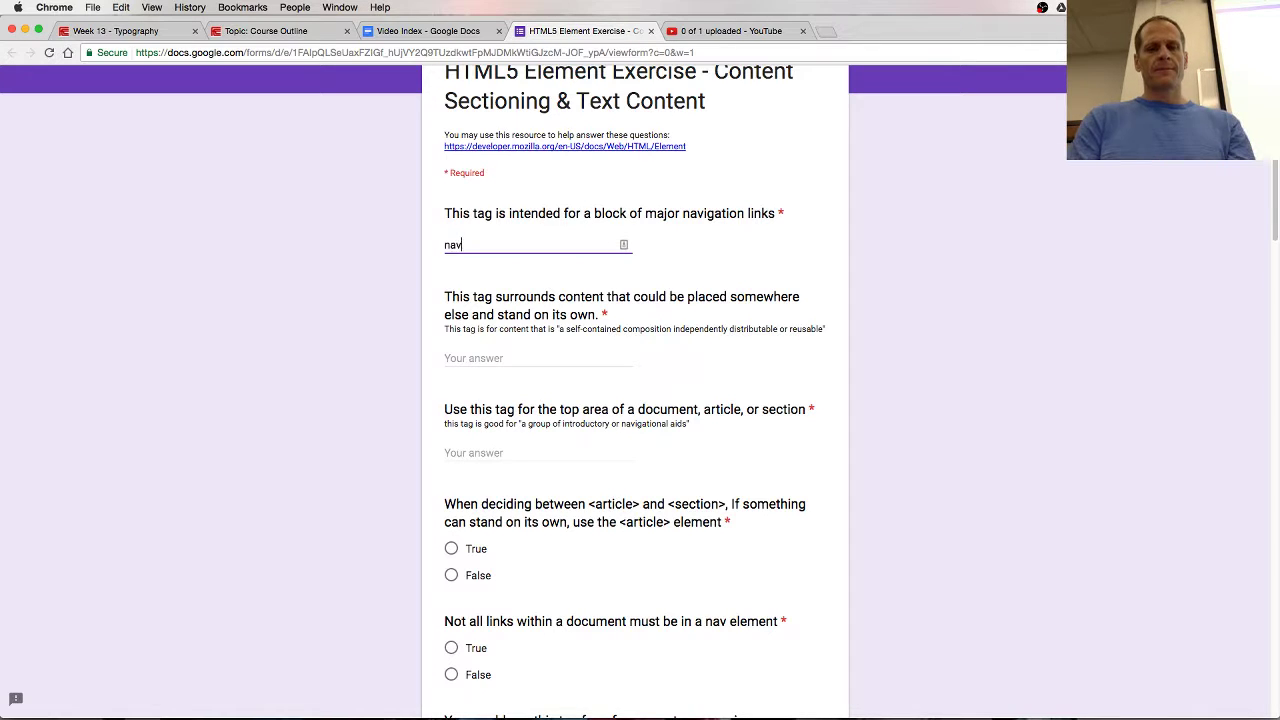
{"action": "left_click", "coordinate": [567, 358]}
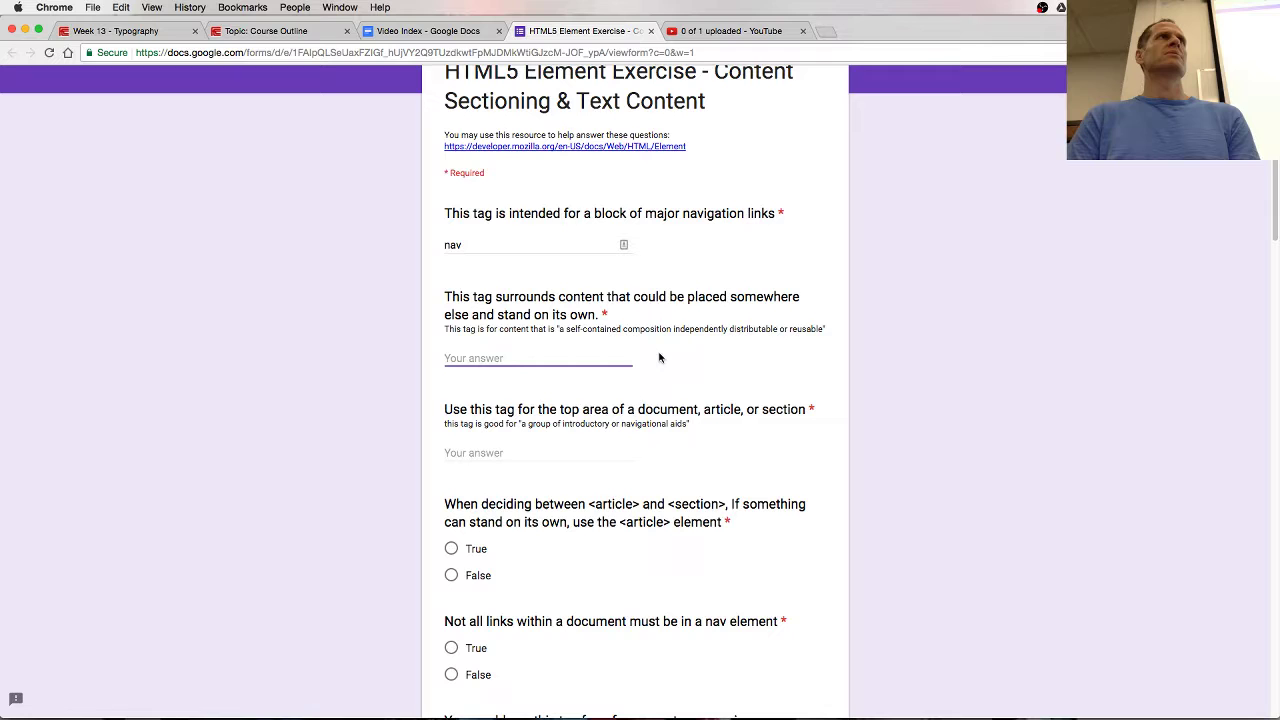
Enter 'article' for the stand-alone content question and 'header' for the top-area question.
{"action": "type", "text": "article"}
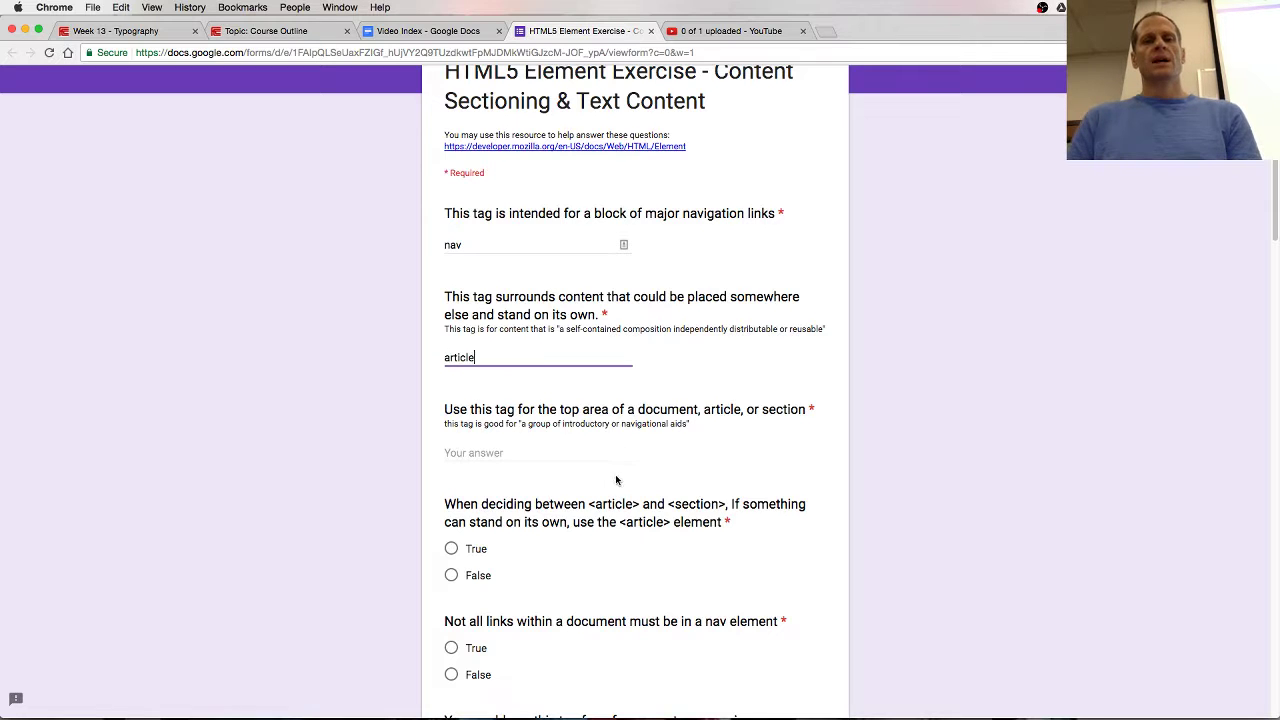
{"action": "scroll", "coordinate": [616, 470], "scroll_direction": "down", "scroll_amount": 4}
{"action": "scroll", "coordinate": [614, 463], "scroll_direction": "down", "scroll_amount": 3}
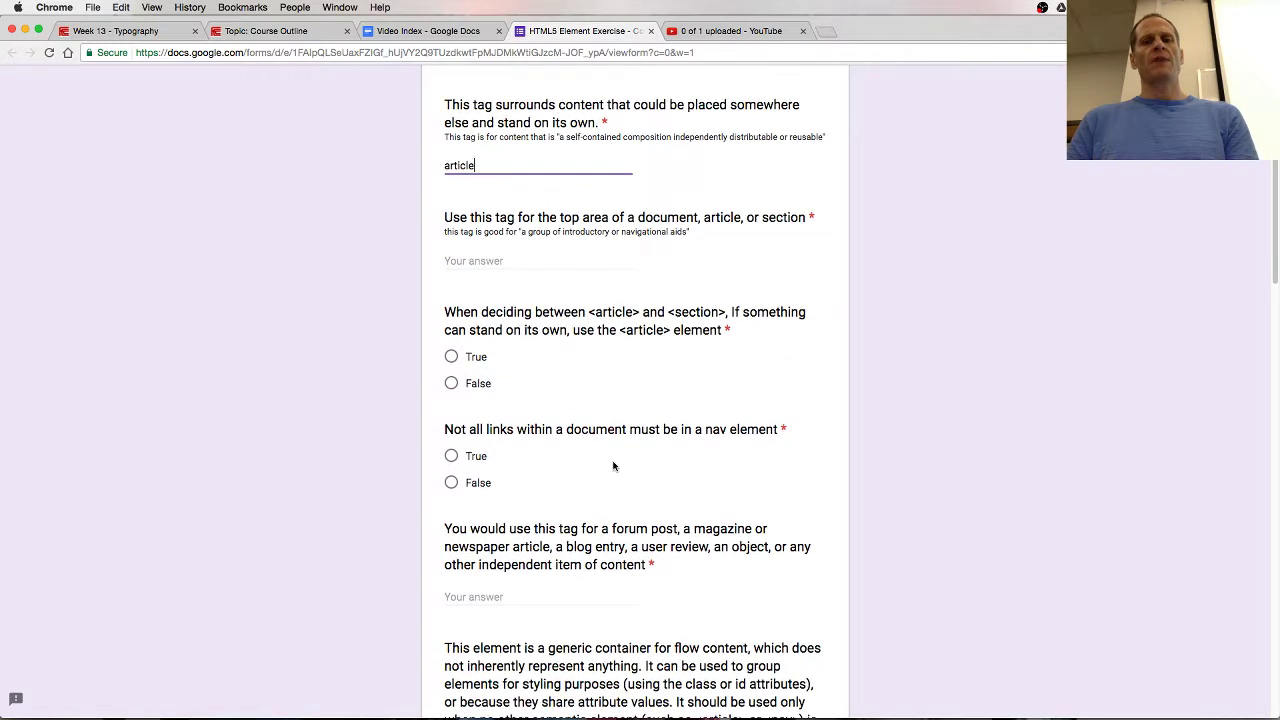
{"action": "left_click", "coordinate": [579, 176]}
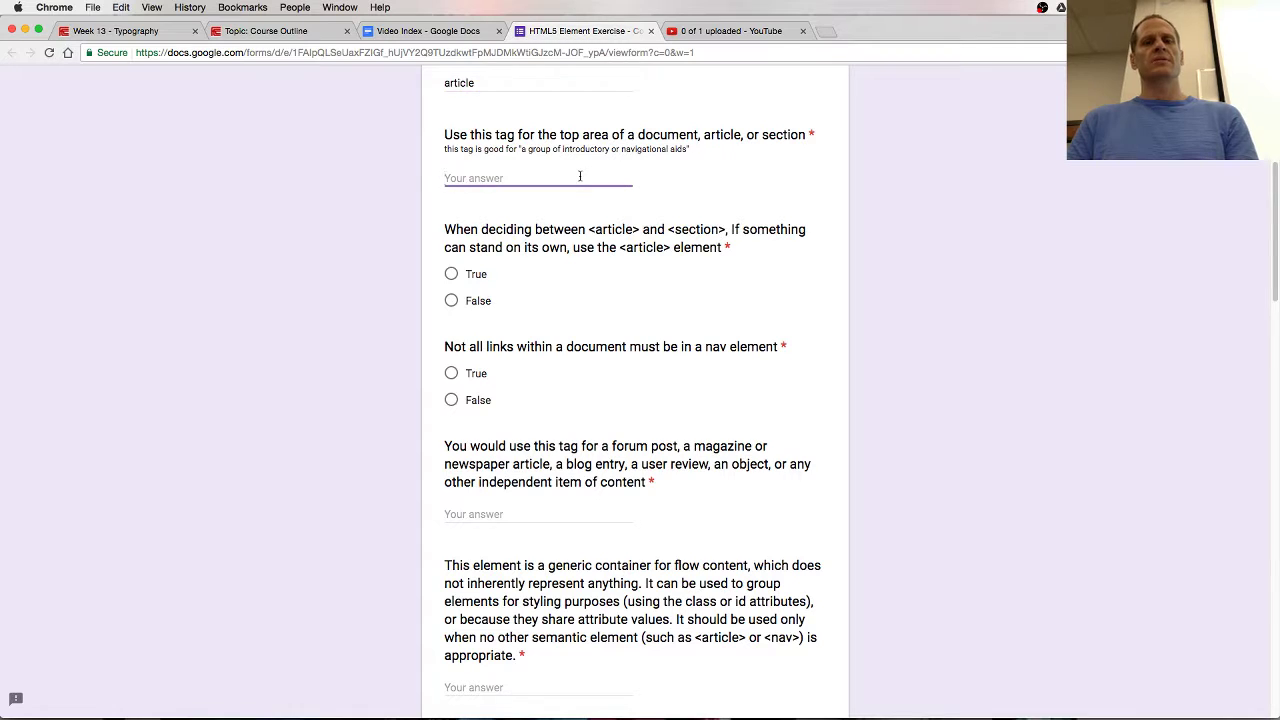
{"action": "type", "text": "header"}
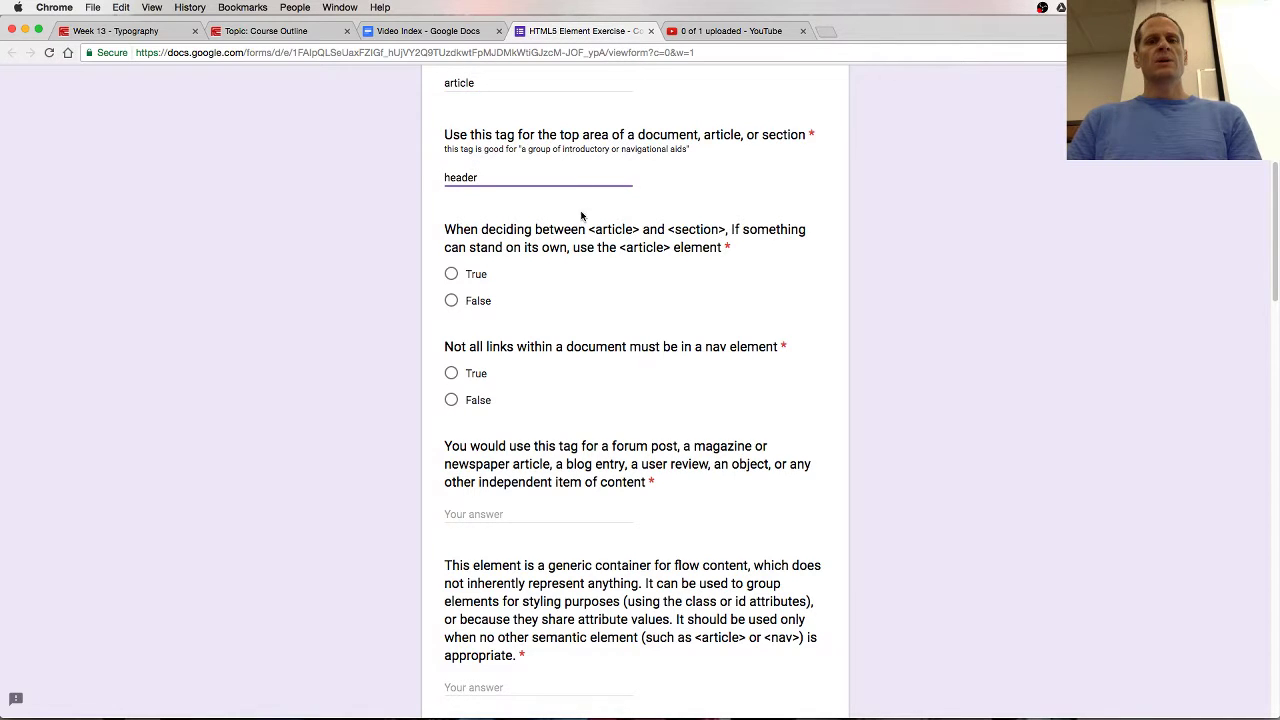
Mark both true/false questions True and answer the forum-post question with 'article'.
{"action": "scroll", "coordinate": [595, 264], "scroll_direction": "down", "scroll_amount": 1}
{"action": "scroll", "coordinate": [595, 264], "scroll_direction": "down", "scroll_amount": 1}
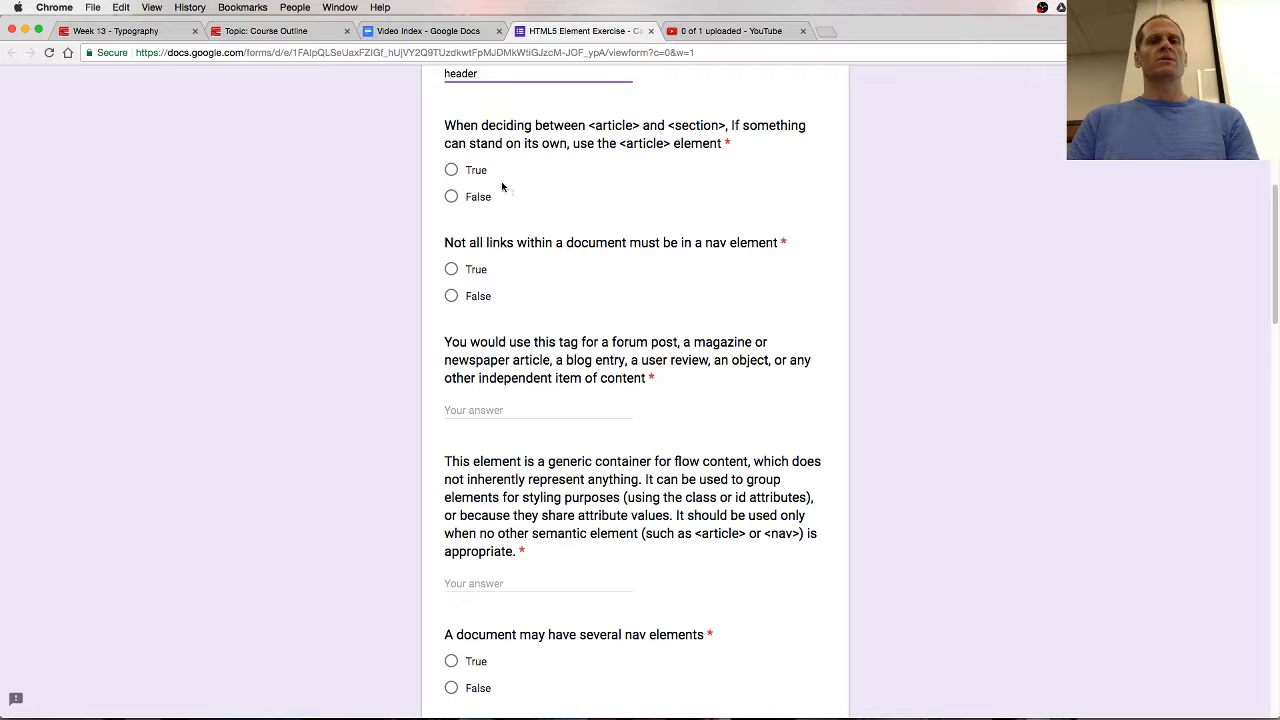
{"action": "left_click", "coordinate": [451, 170]}
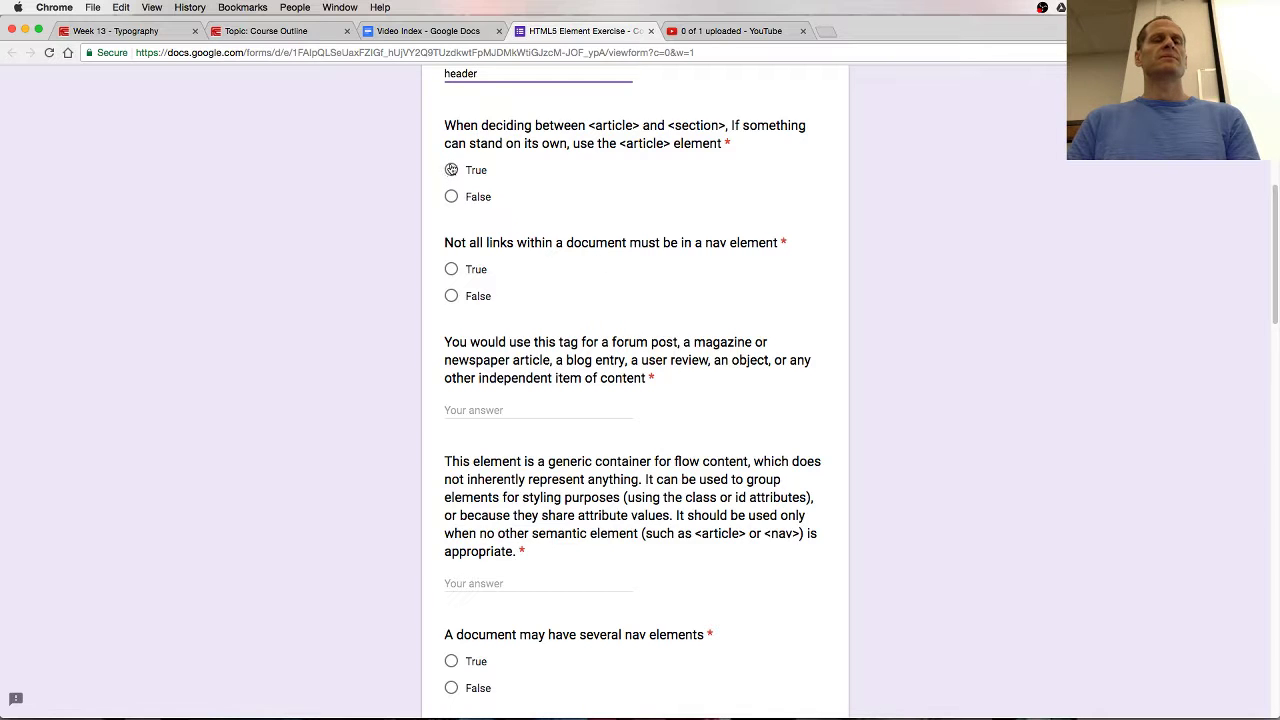
{"action": "scroll", "coordinate": [499, 294], "scroll_direction": "down", "scroll_amount": 2}
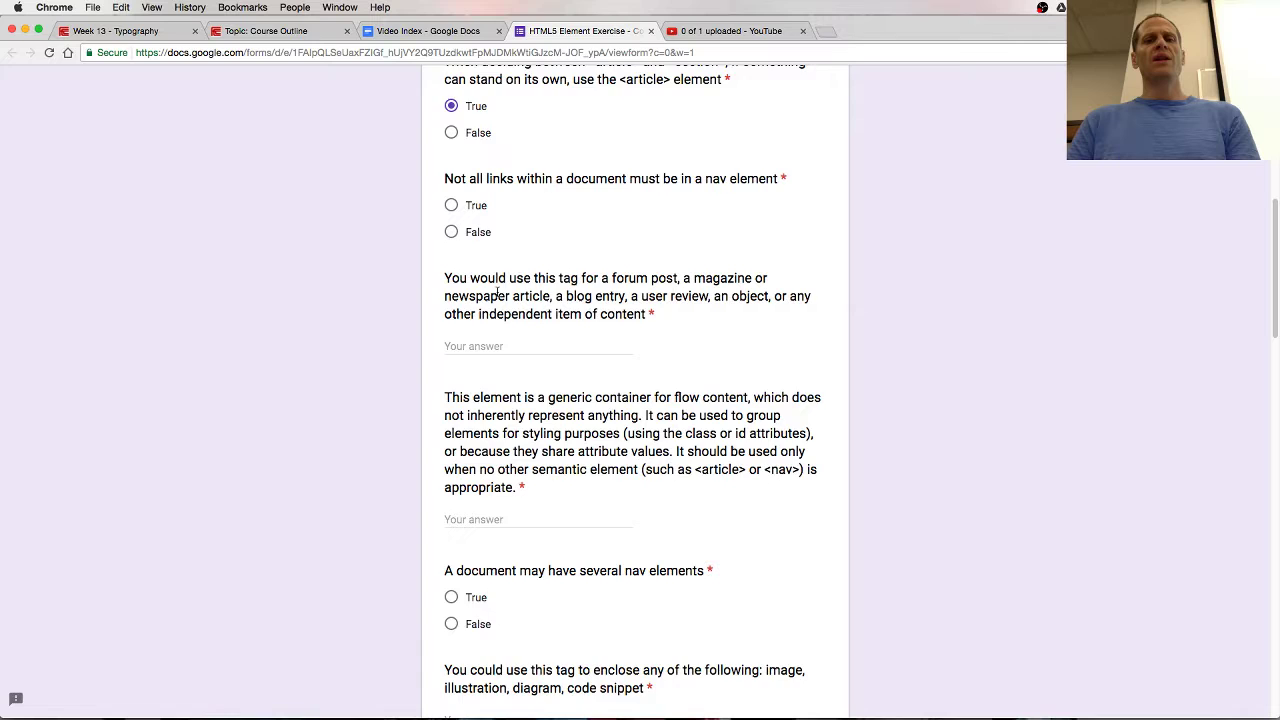
{"action": "scroll", "coordinate": [497, 291], "scroll_direction": "down", "scroll_amount": 1}
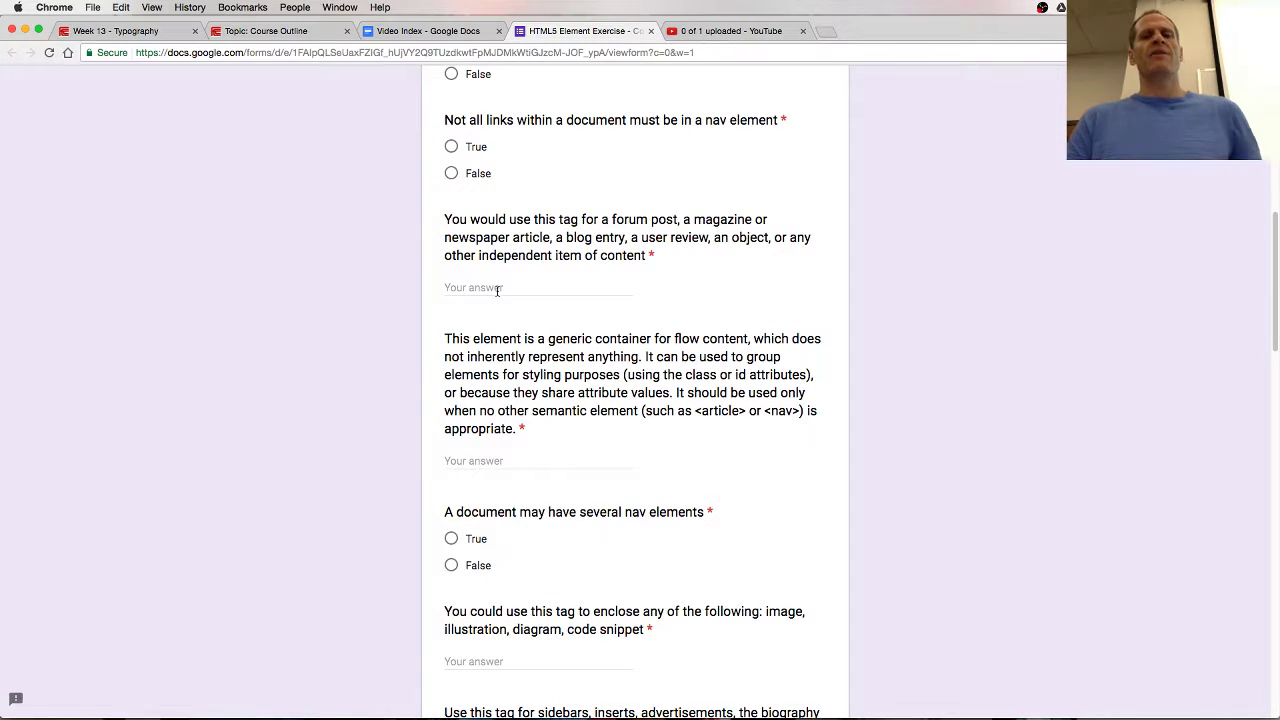
{"action": "left_click", "coordinate": [451, 147]}
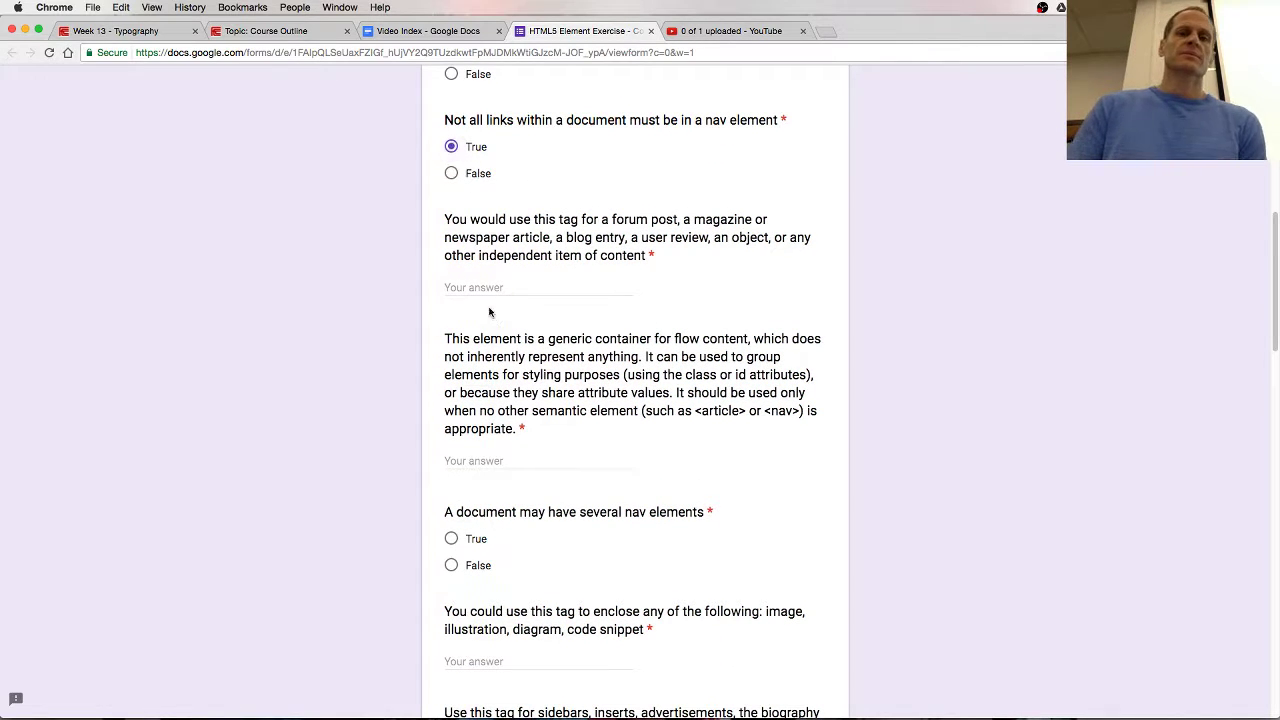
{"action": "left_click", "coordinate": [477, 287]}
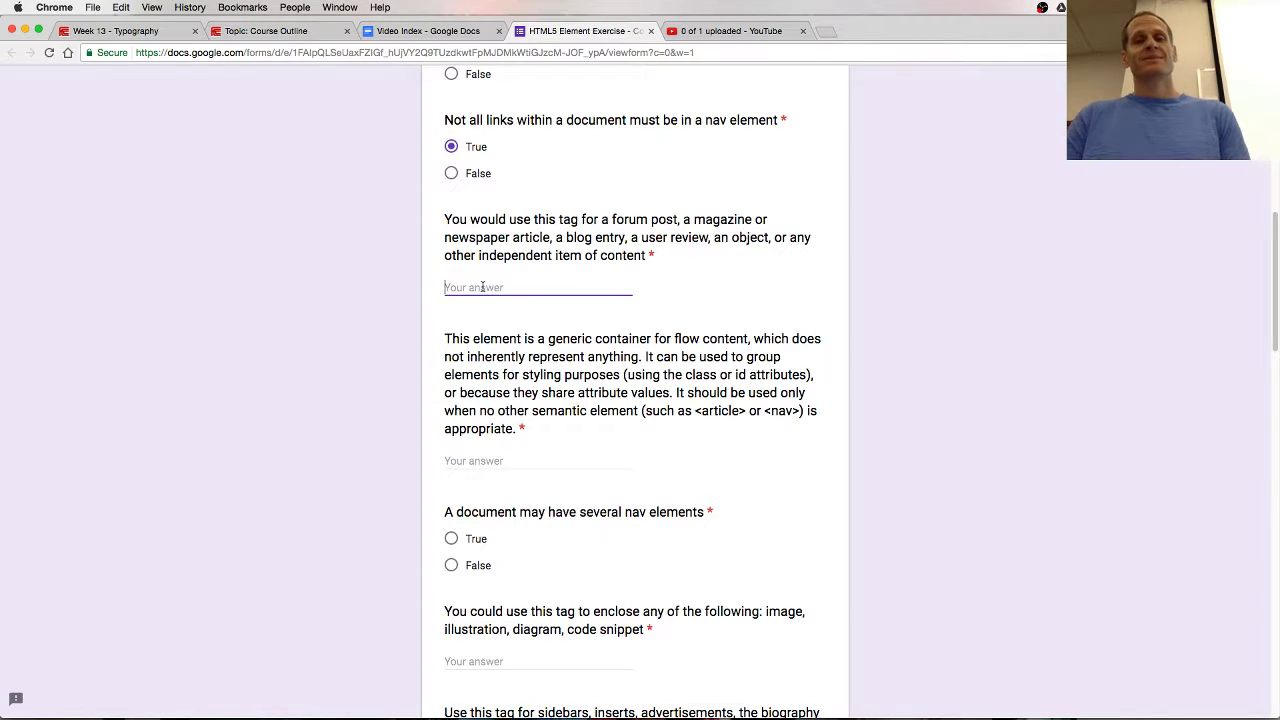
{"action": "type", "text": "article"}
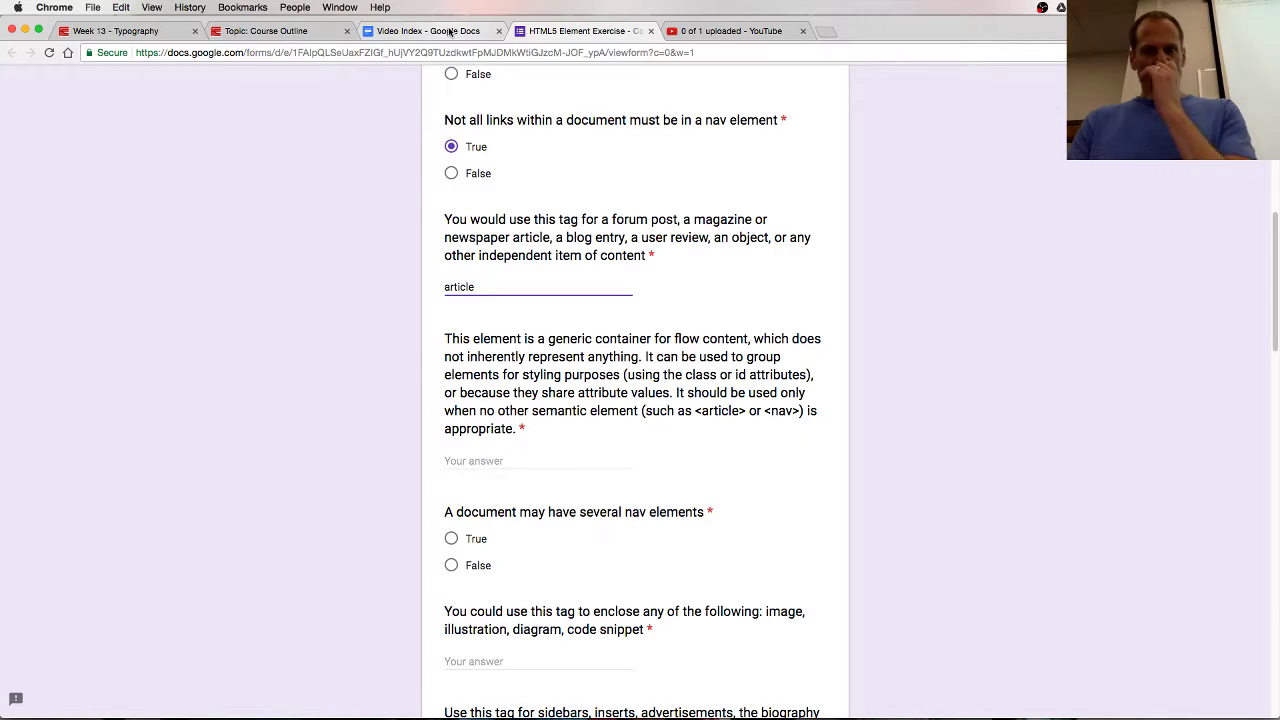
Search 'mdn article' in a new tab and highlight the <article> element's listed examples.
{"action": "key", "text": "super+s"}
{"action": "type", "text": "mdn article"}
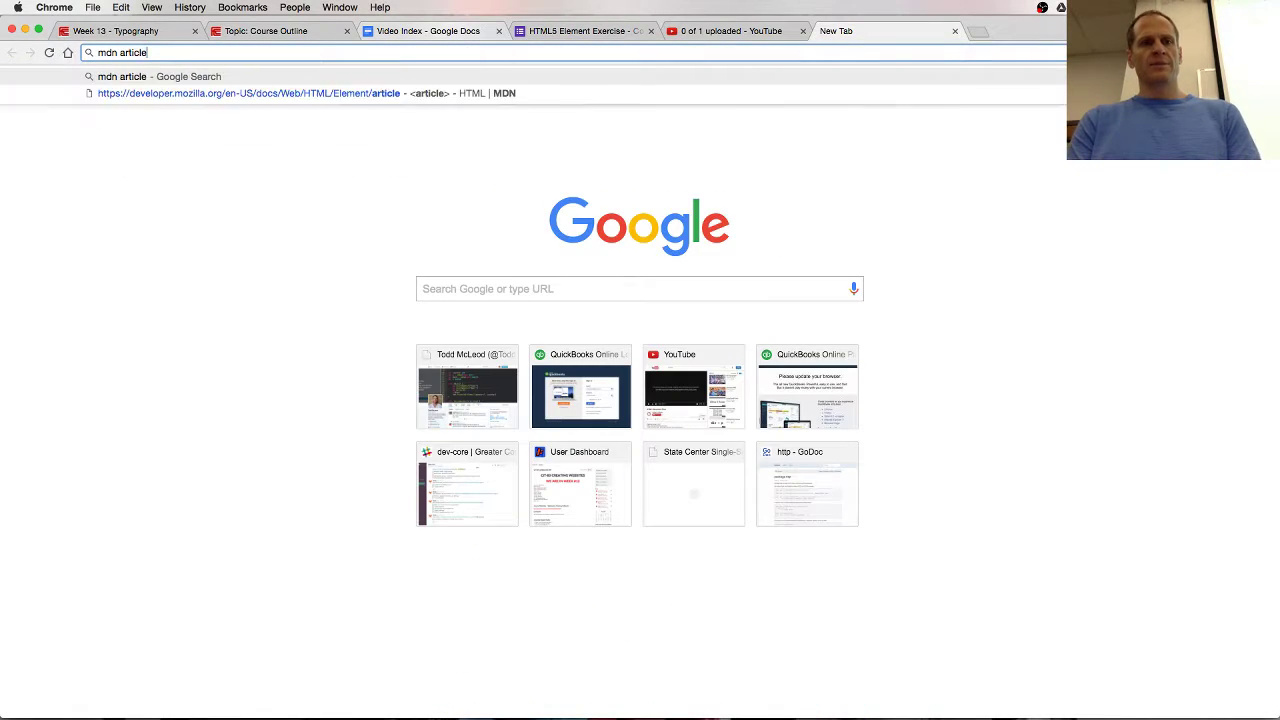
{"action": "key", "text": "Return"}
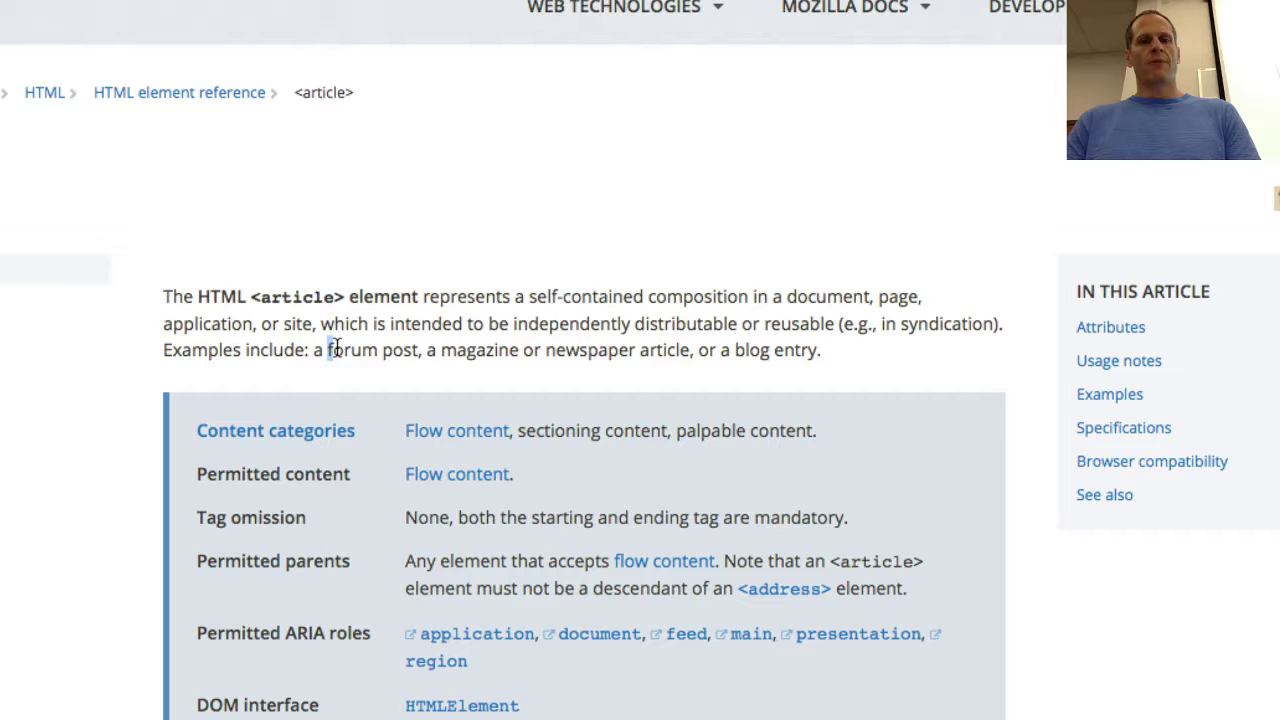
{"action": "left_click_drag", "start_coordinate": [328, 350], "coordinate": [798, 349]}
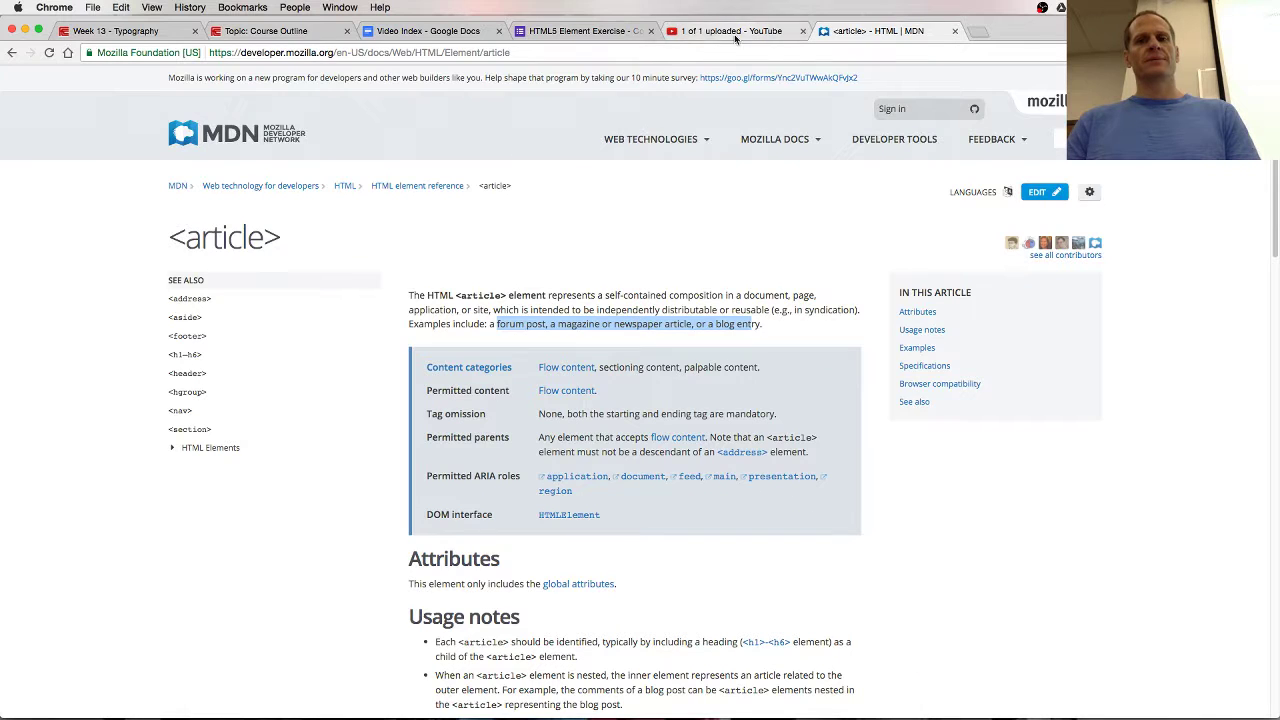
Return to the quiz and compare the question's examples against MDN.
{"action": "left_click", "coordinate": [600, 33]}
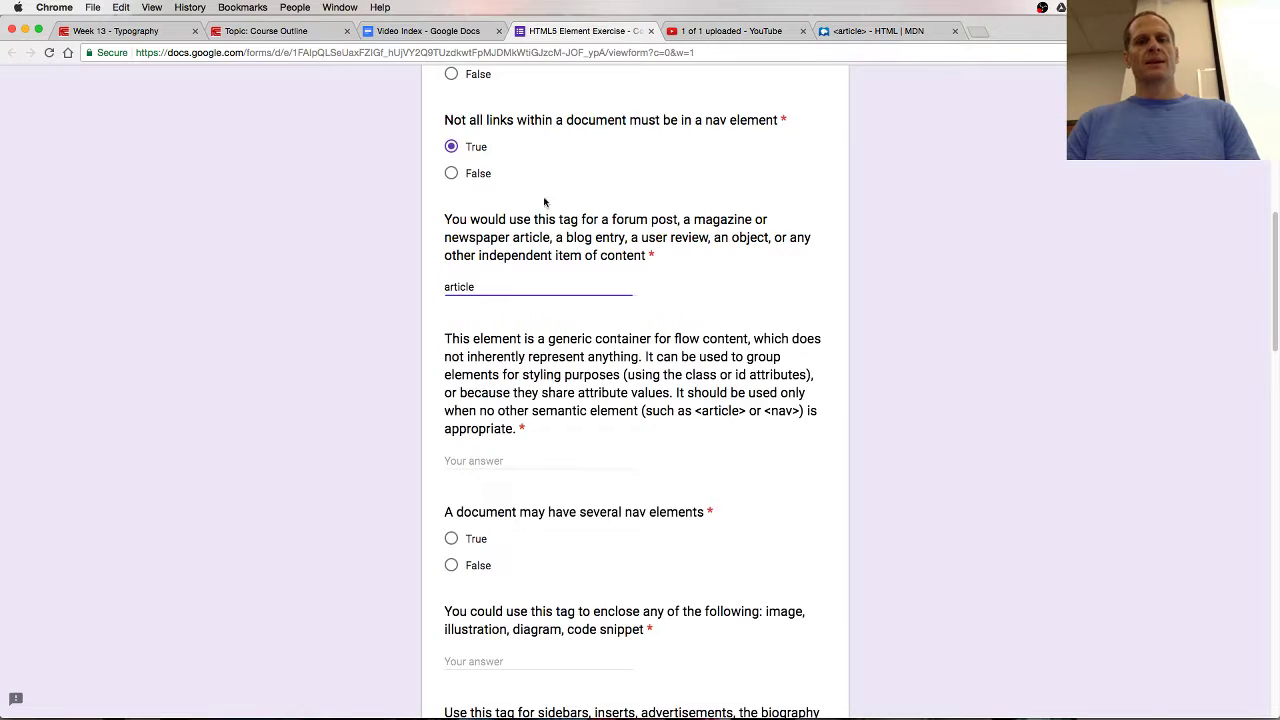
{"action": "left_click_drag", "start_coordinate": [566, 238], "coordinate": [709, 238]}
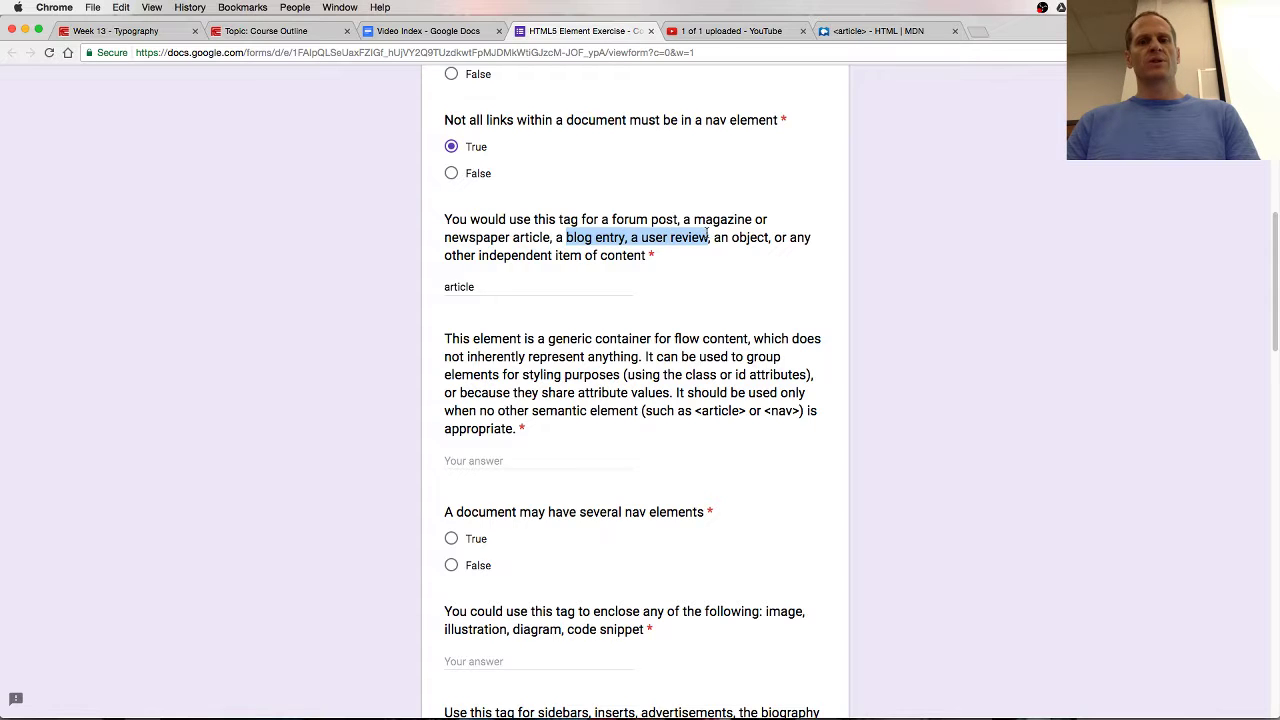
{"action": "left_click", "coordinate": [663, 238]}
Answer the generic flow-content container question with 'div'.
{"action": "scroll", "coordinate": [579, 333], "scroll_direction": "down", "scroll_amount": 2}
{"action": "scroll", "coordinate": [578, 333], "scroll_direction": "down", "scroll_amount": 4}
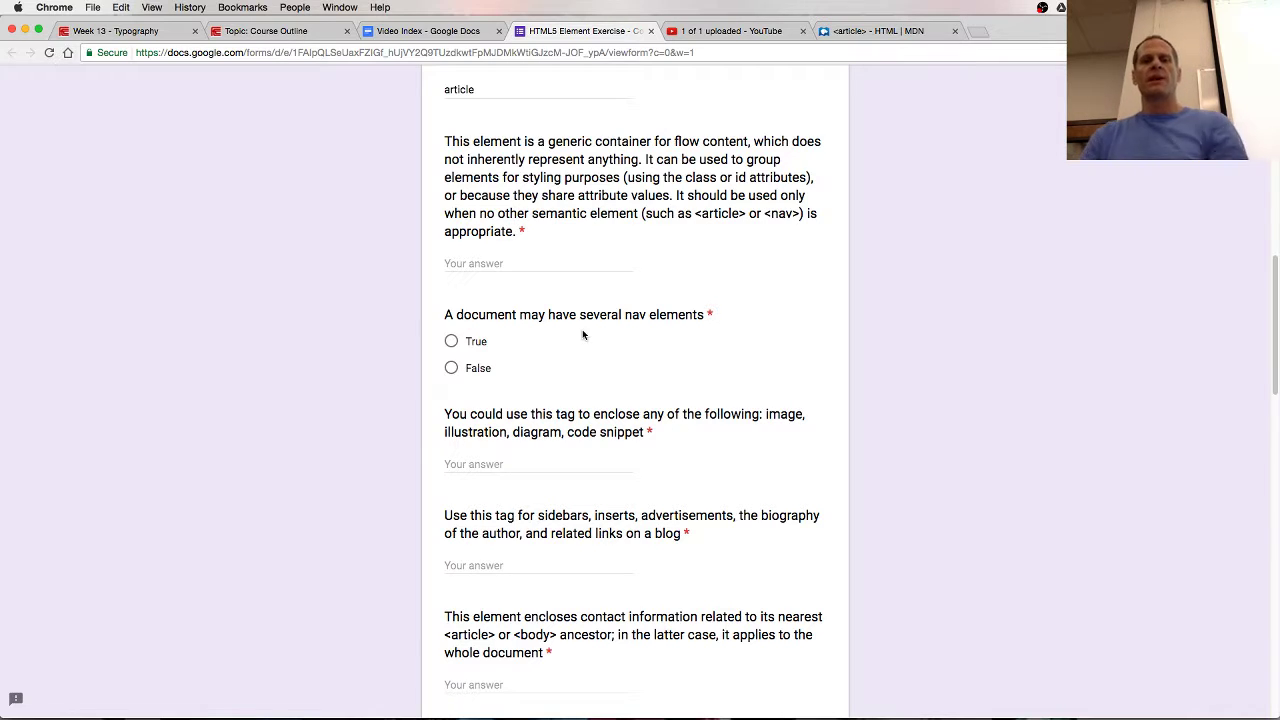
{"action": "left_click", "coordinate": [515, 263]}
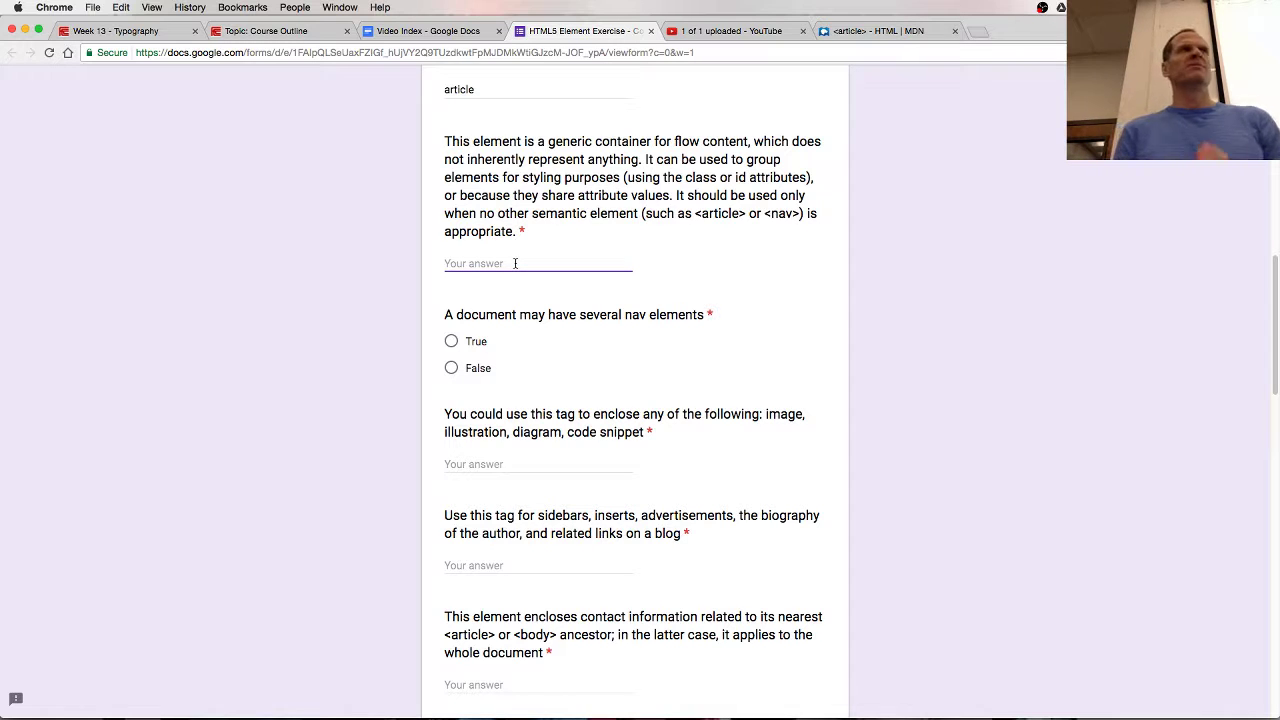
{"action": "type", "text": "div"}
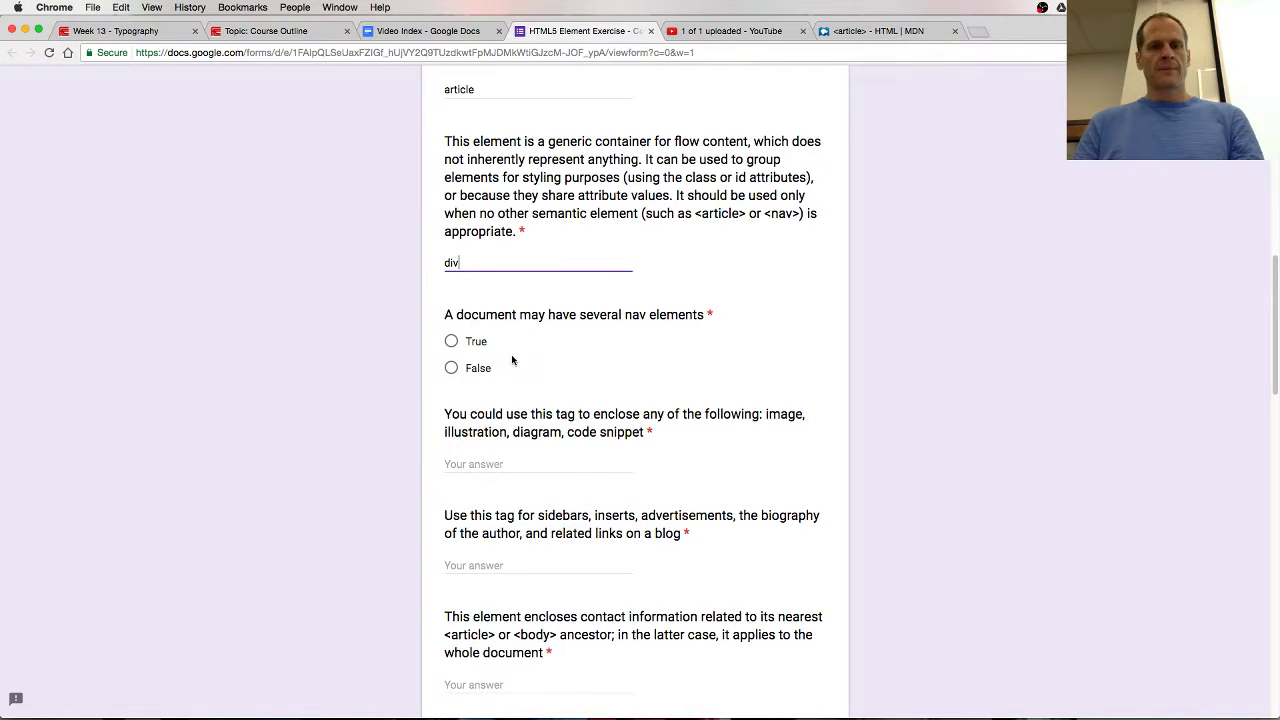
{"action": "scroll", "coordinate": [513, 356], "scroll_direction": "down", "scroll_amount": 3}
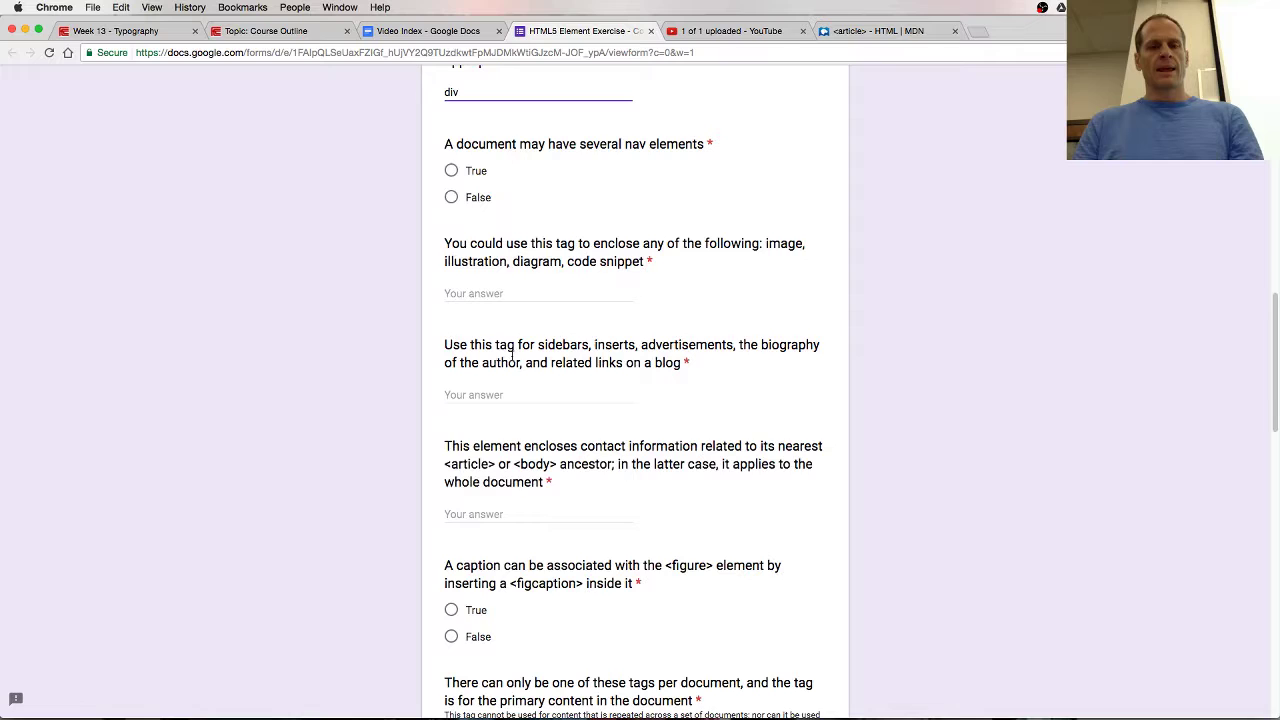
{"action": "scroll", "coordinate": [512, 358], "scroll_direction": "down", "scroll_amount": 1}
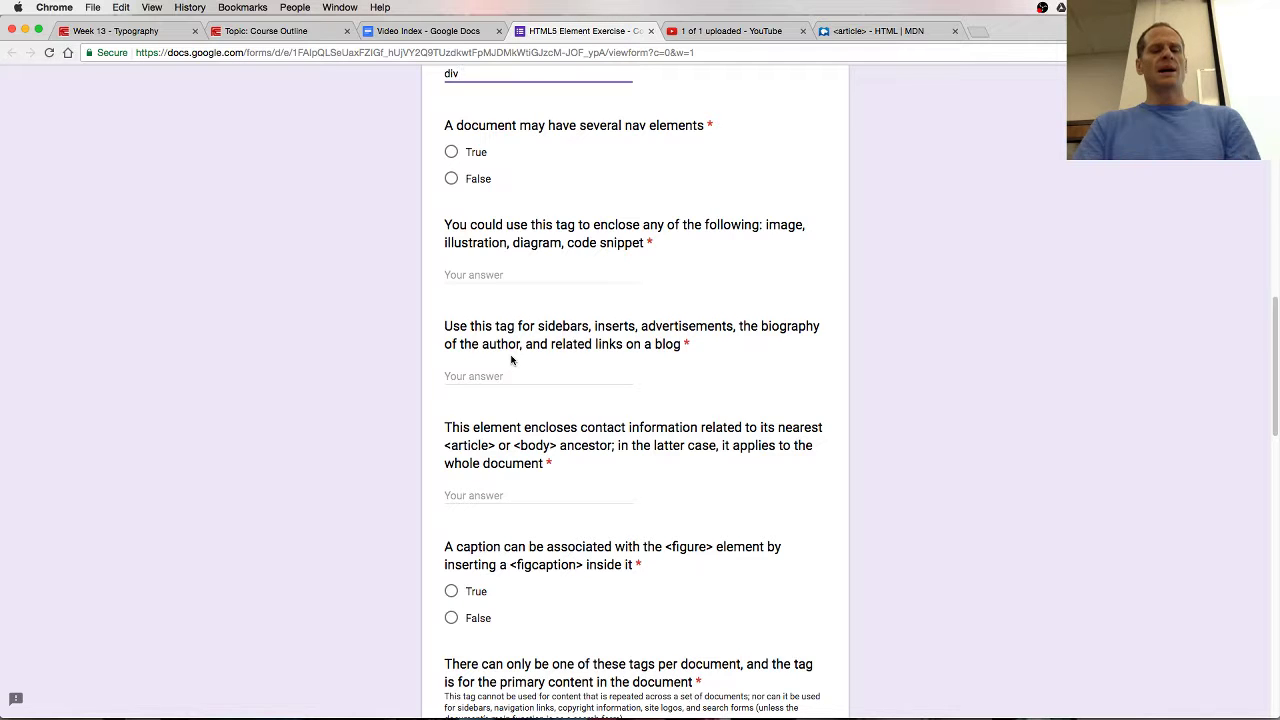
Search 'mdn nav' in a new tab and open the MDN <nav> reference.
{"action": "key", "text": "super+t"}
{"action": "type", "text": "mdn a"}
{"action": "key", "text": "BackSpace"}
{"action": "key", "text": "BackSpace"}
{"action": "type", "text": "nav"}
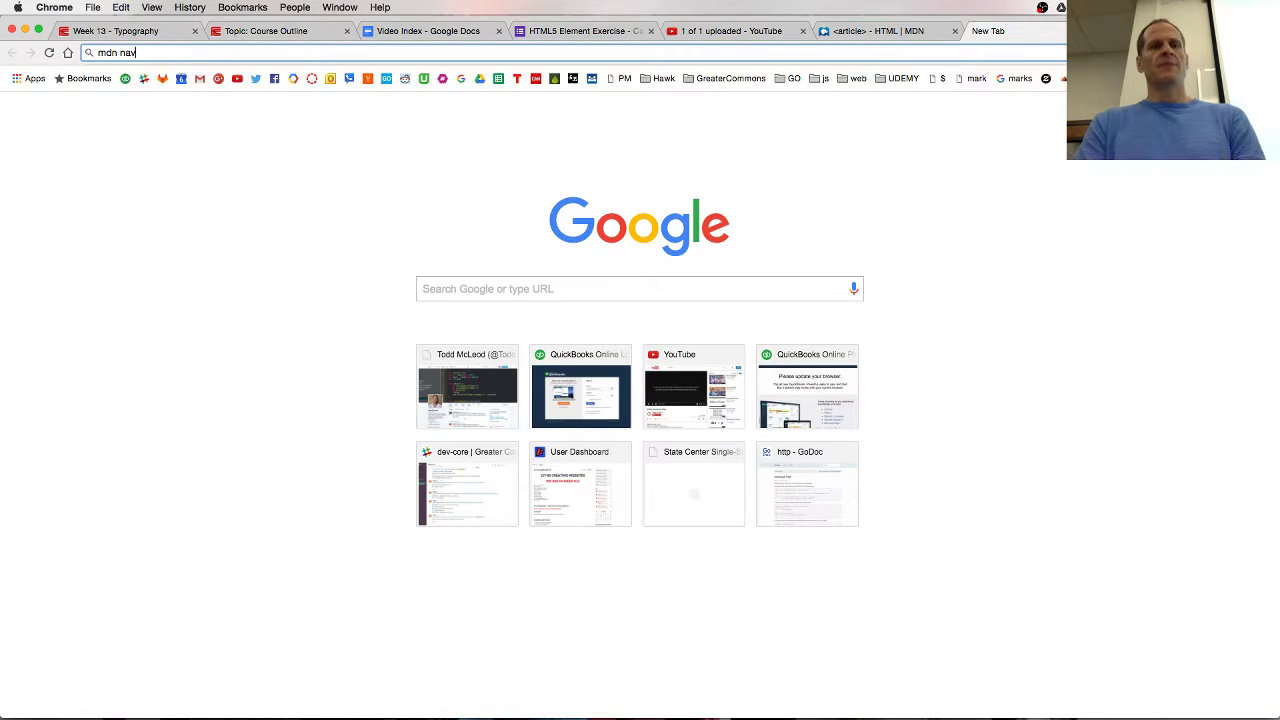
{"action": "key", "text": "Return"}
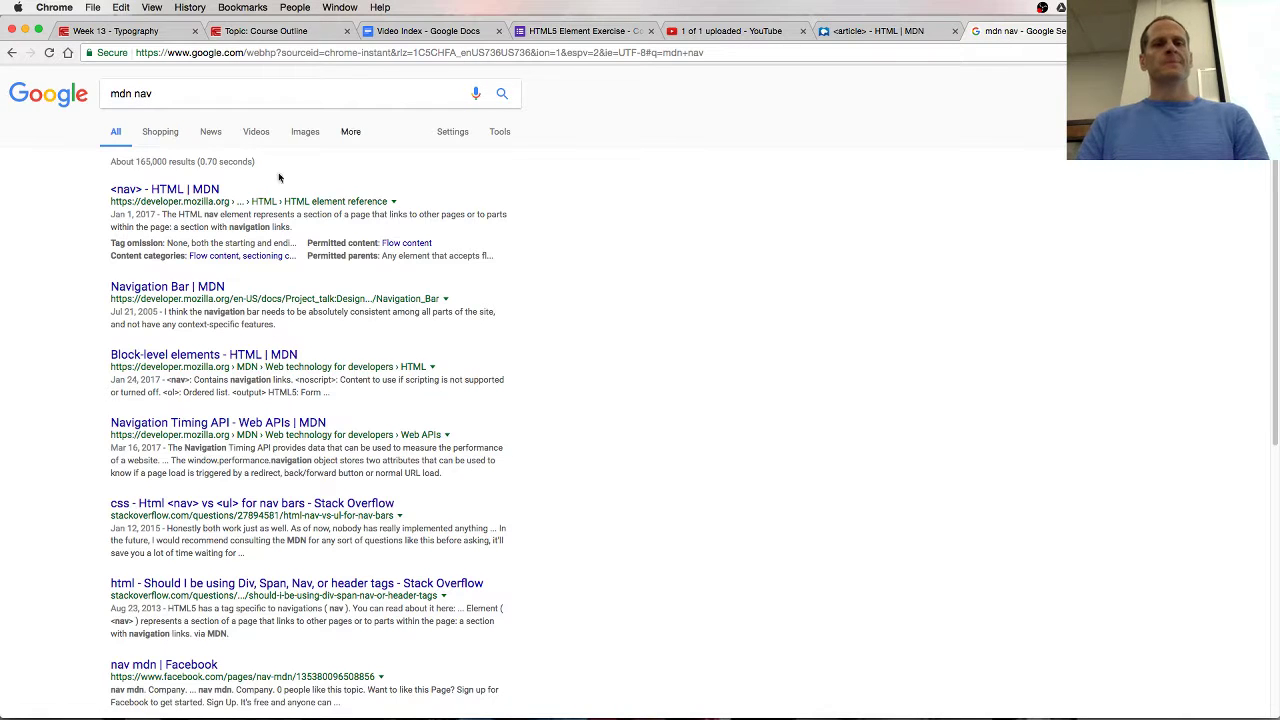
{"action": "left_click", "coordinate": [175, 190]}
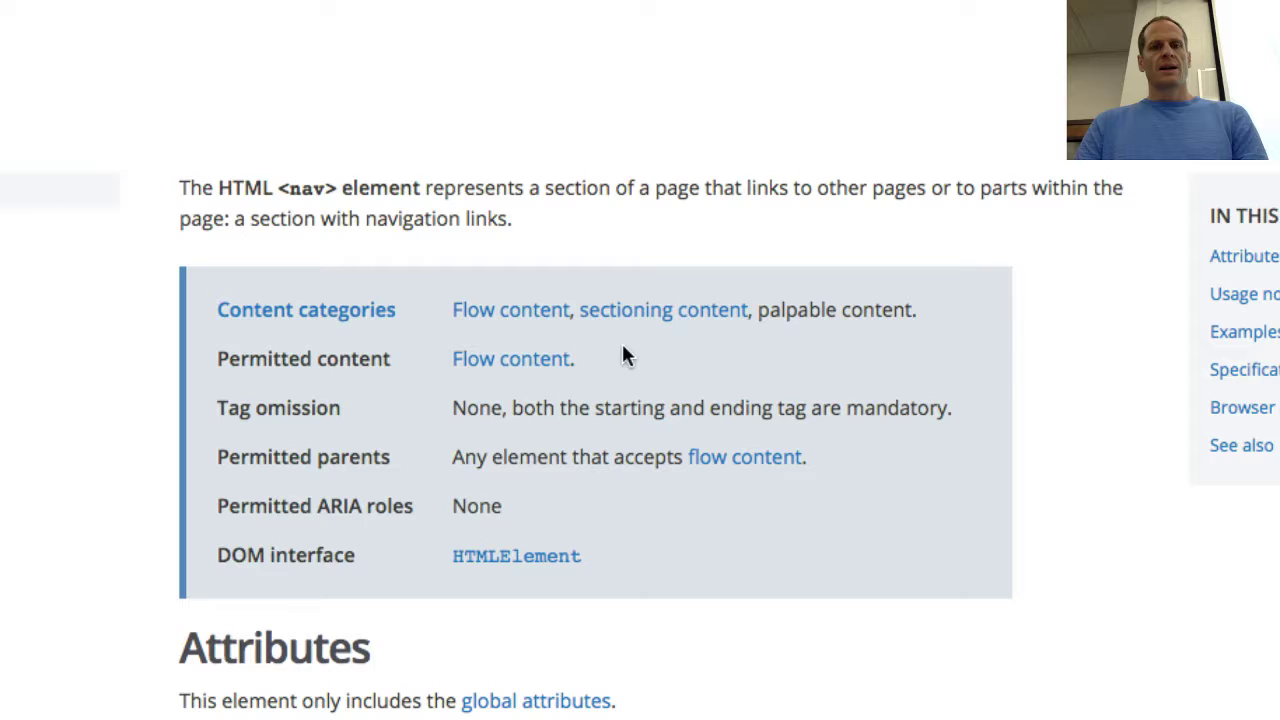
Highlight the <nav> definition and the note allowing several nav elements, then return to the quiz.
{"action": "left_click_drag", "start_coordinate": [622, 262], "coordinate": [784, 258]}
{"action": "left_click_drag", "start_coordinate": [907, 180], "coordinate": [455, 220]}
{"action": "scroll", "coordinate": [450, 336], "scroll_direction": "down", "scroll_amount": 6}
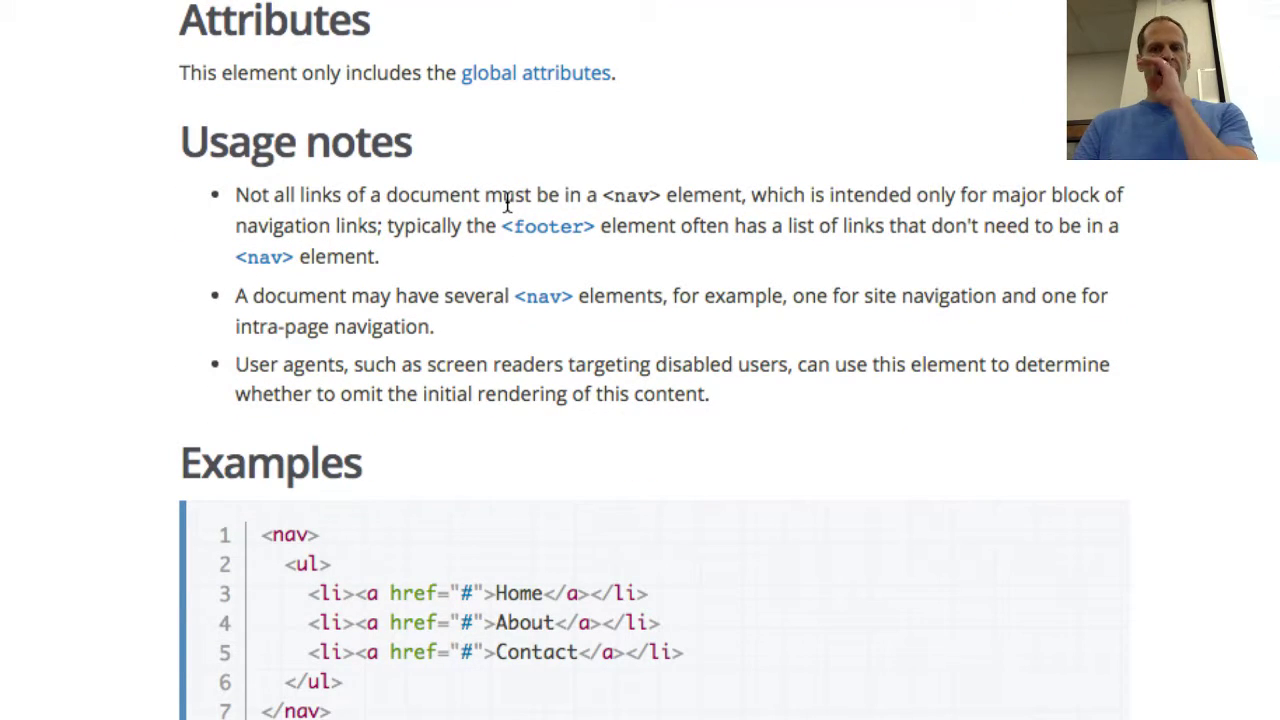
{"action": "left_click_drag", "start_coordinate": [258, 222], "coordinate": [408, 257]}
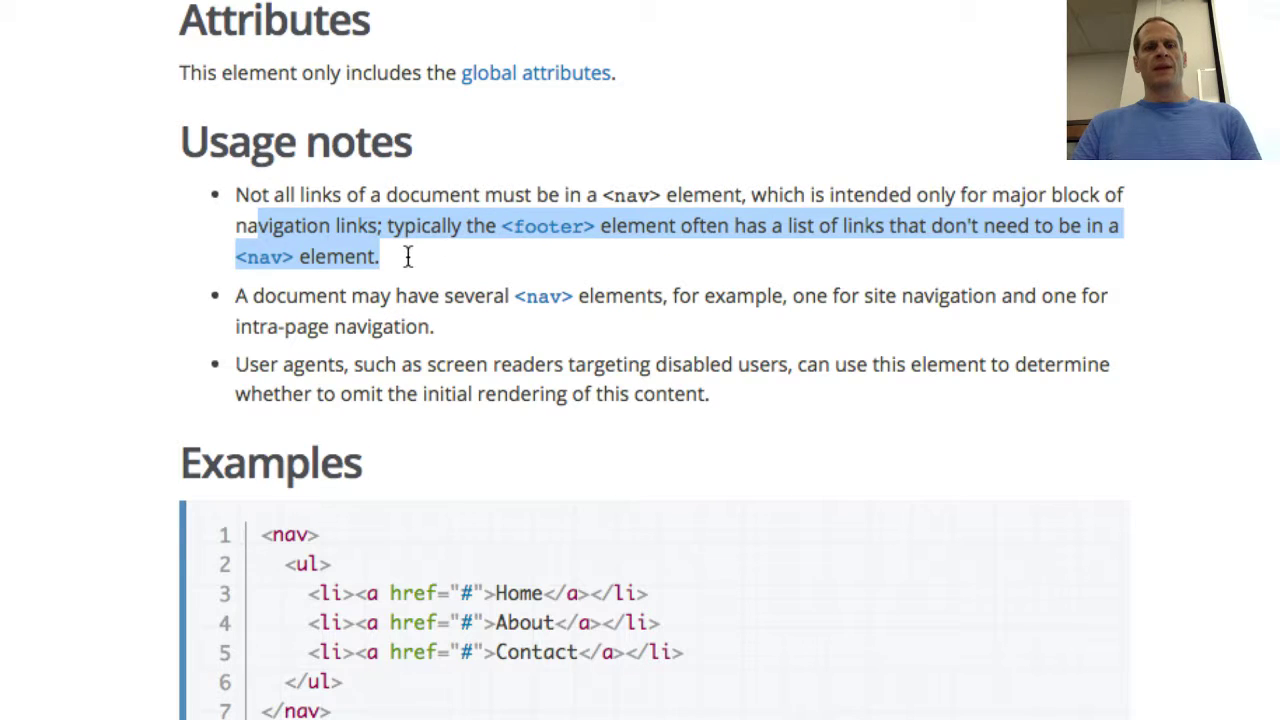
{"action": "left_click_drag", "start_coordinate": [369, 297], "coordinate": [663, 297]}
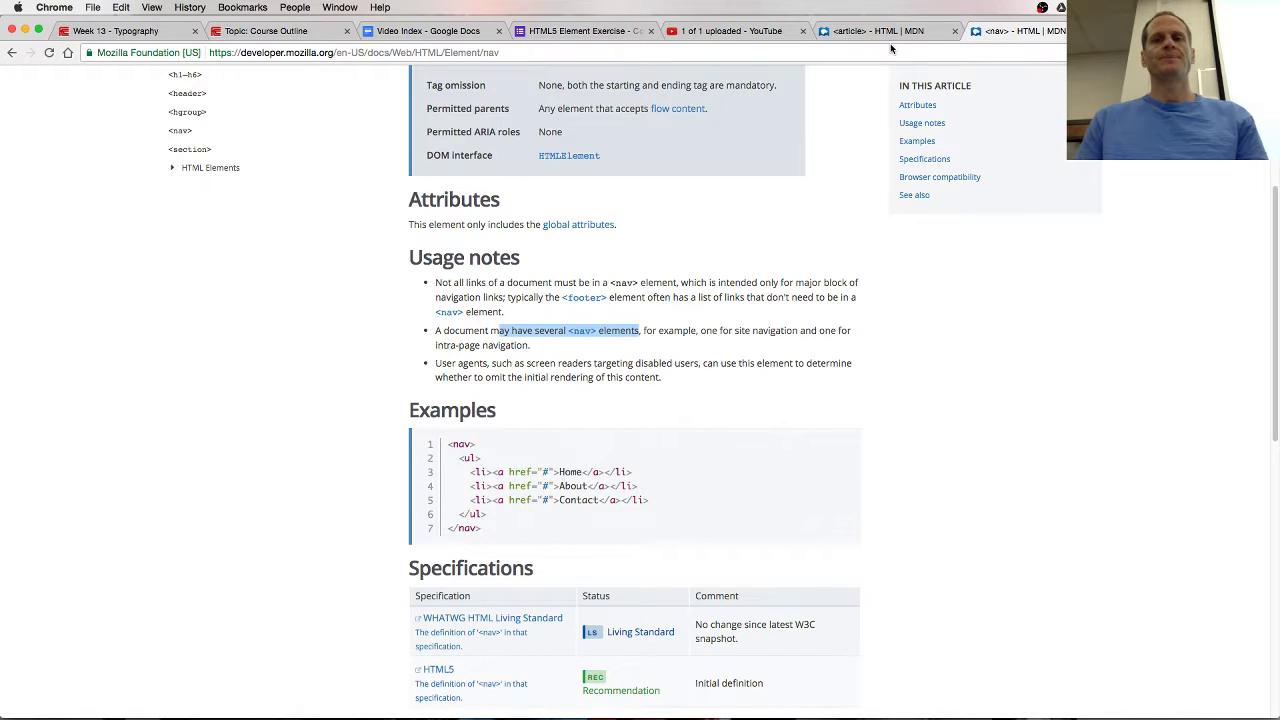
{"action": "left_click", "coordinate": [600, 33]}
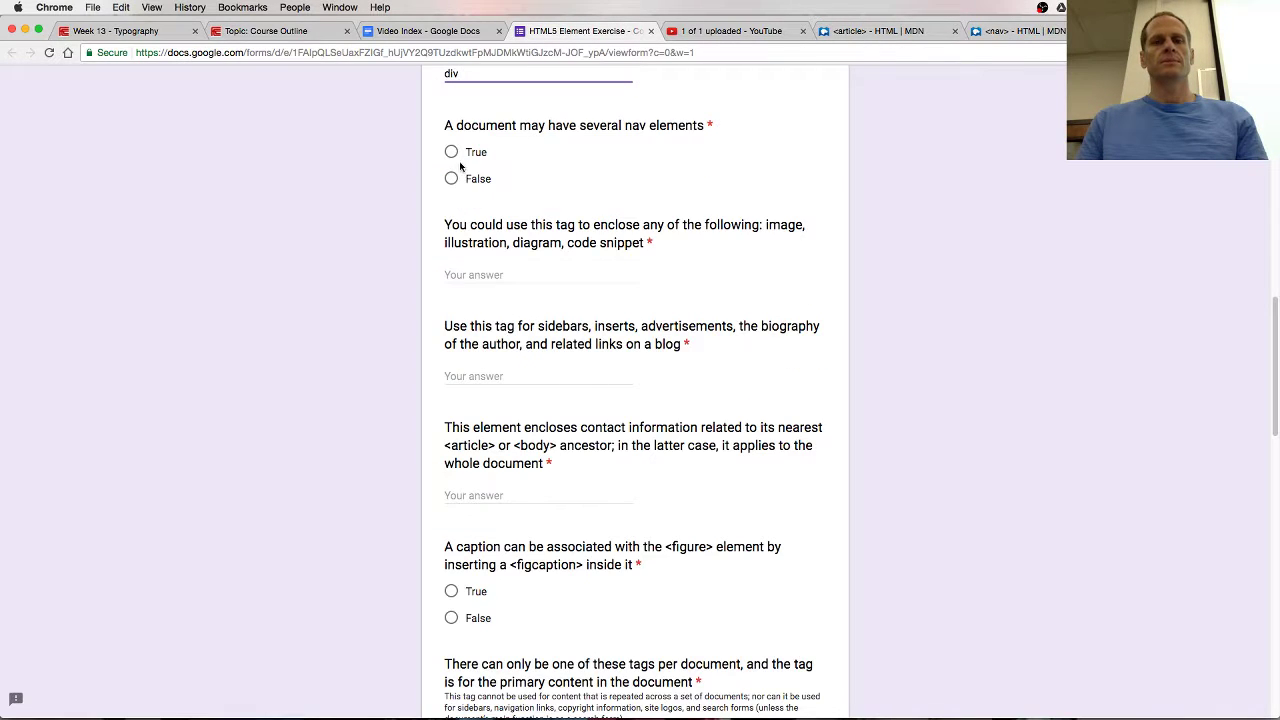
Mark the several-nav-elements question True and answer the image/diagram/code snippet question with 'figure'.
{"action": "left_click", "coordinate": [451, 153]}
{"action": "scroll", "coordinate": [610, 285], "scroll_direction": "down", "scroll_amount": 3}
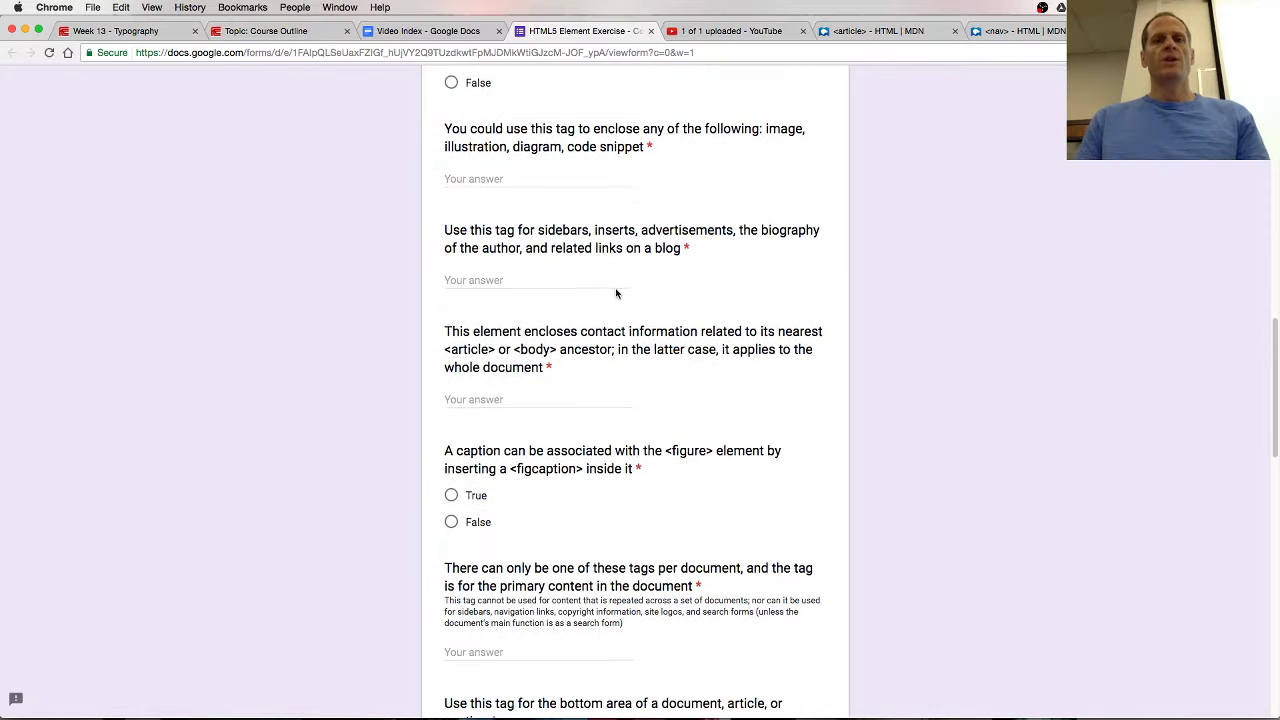
{"action": "scroll", "coordinate": [616, 293], "scroll_direction": "down", "scroll_amount": 1}
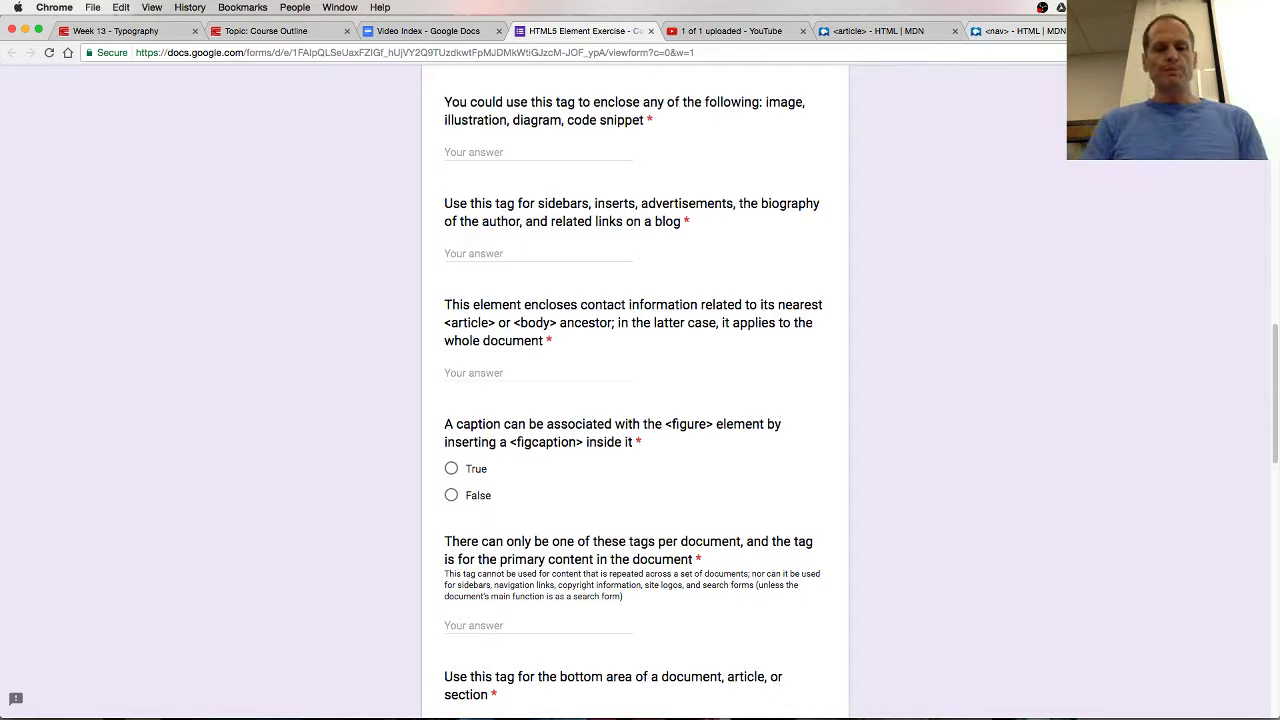
{"action": "left_click", "coordinate": [622, 152]}
{"action": "type", "text": "figure"}
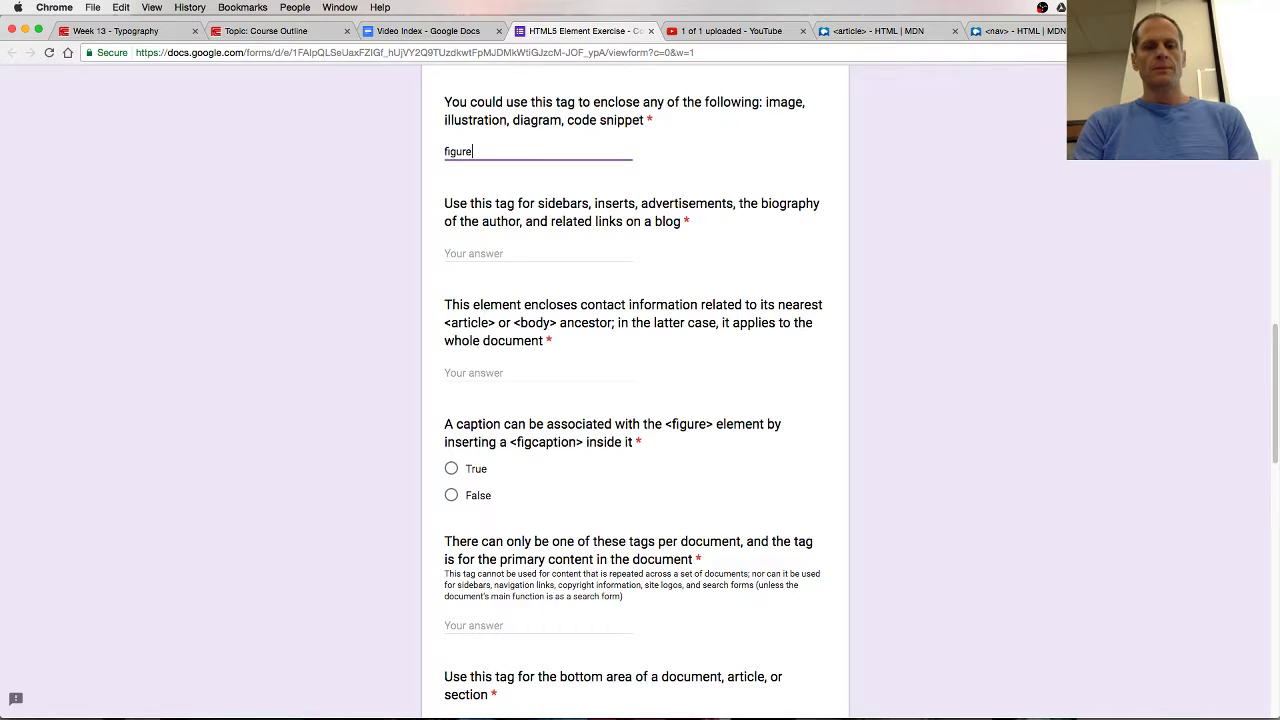
{"action": "key", "text": "super+t"}
Search 'mdn figure' and highlight the usage note listing images, diagrams and code snippets.
{"action": "type", "text": "mdn figure"}
{"action": "key", "text": "Return"}
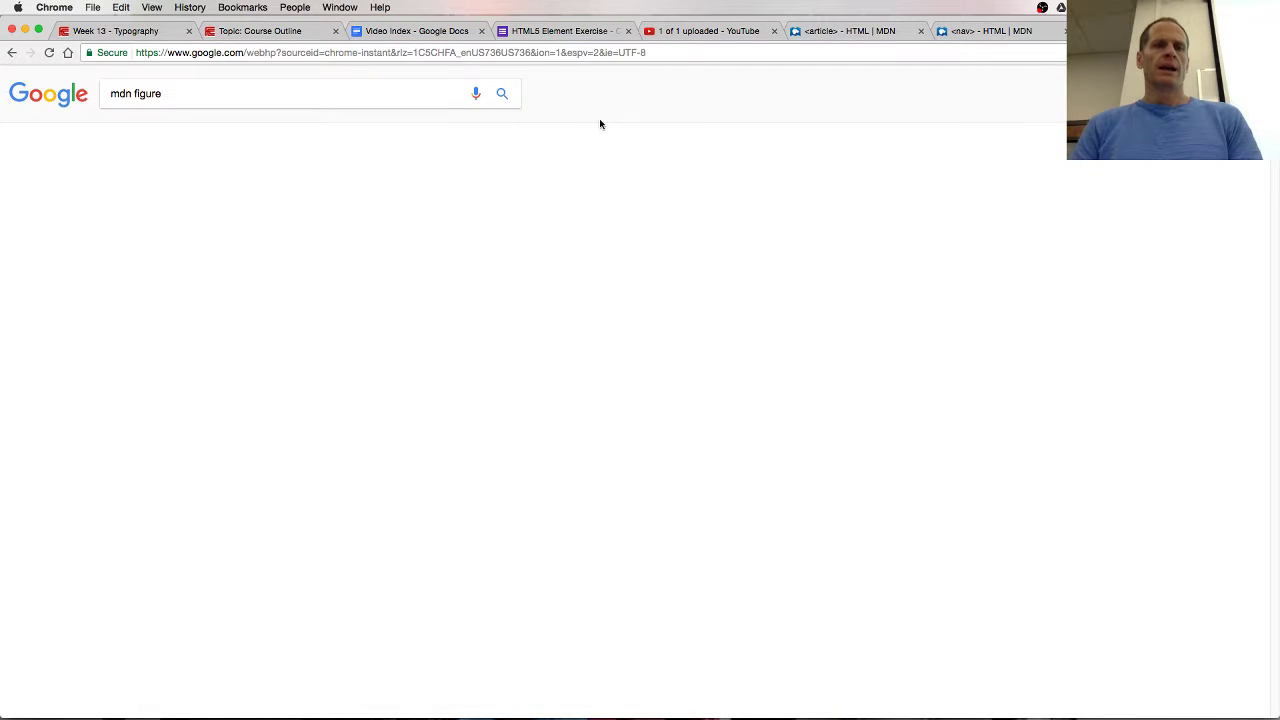
{"action": "left_click", "coordinate": [168, 190]}
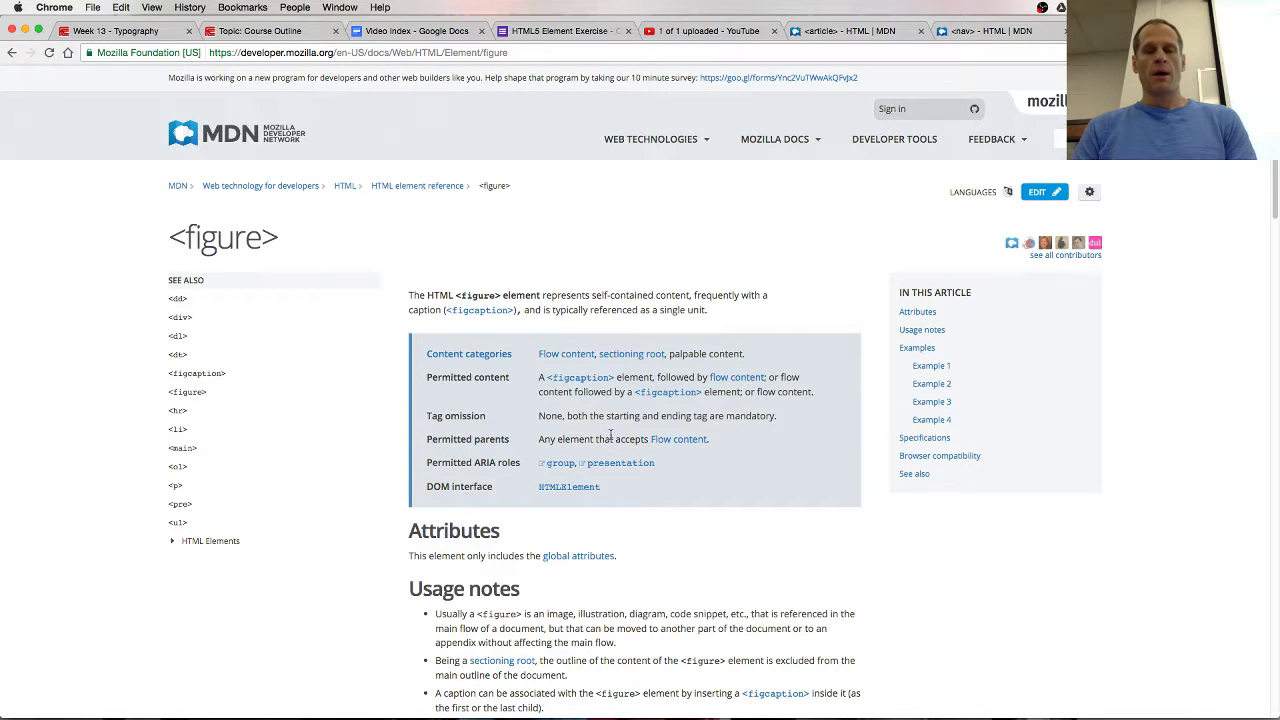
{"action": "scroll", "coordinate": [611, 435], "scroll_direction": "down", "scroll_amount": 5}
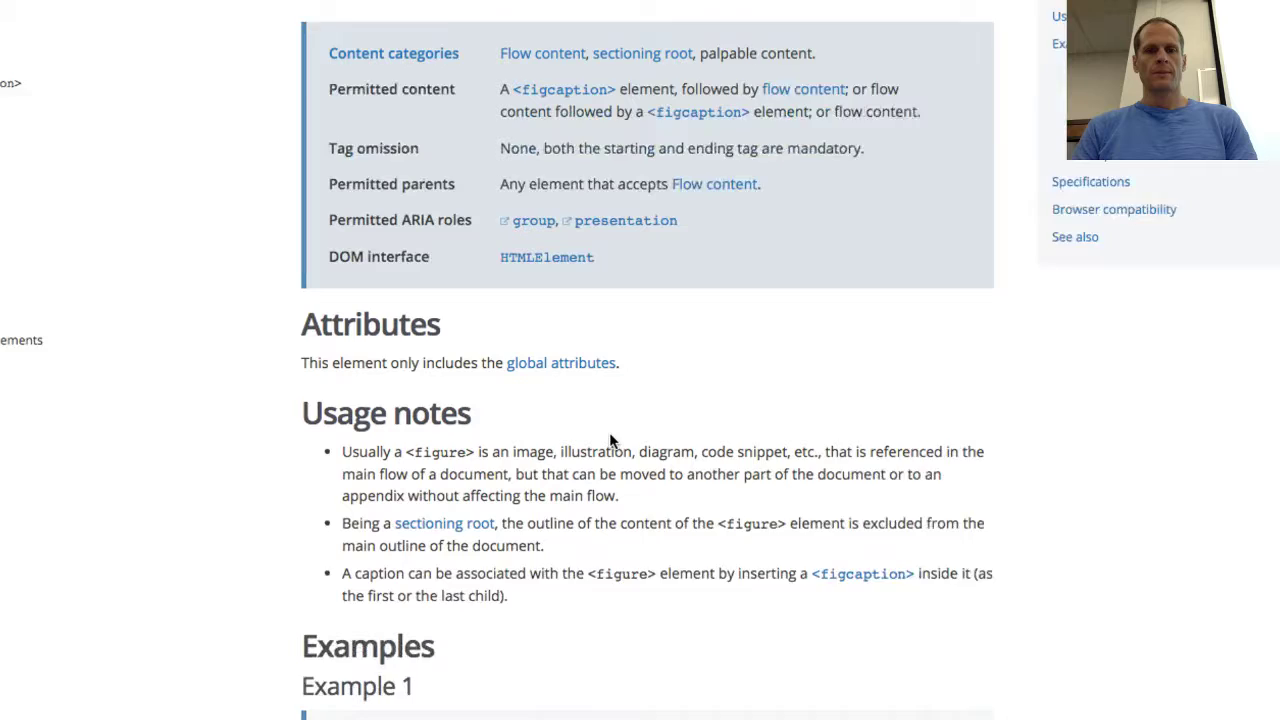
{"action": "left_click_drag", "start_coordinate": [524, 452], "coordinate": [812, 450]}
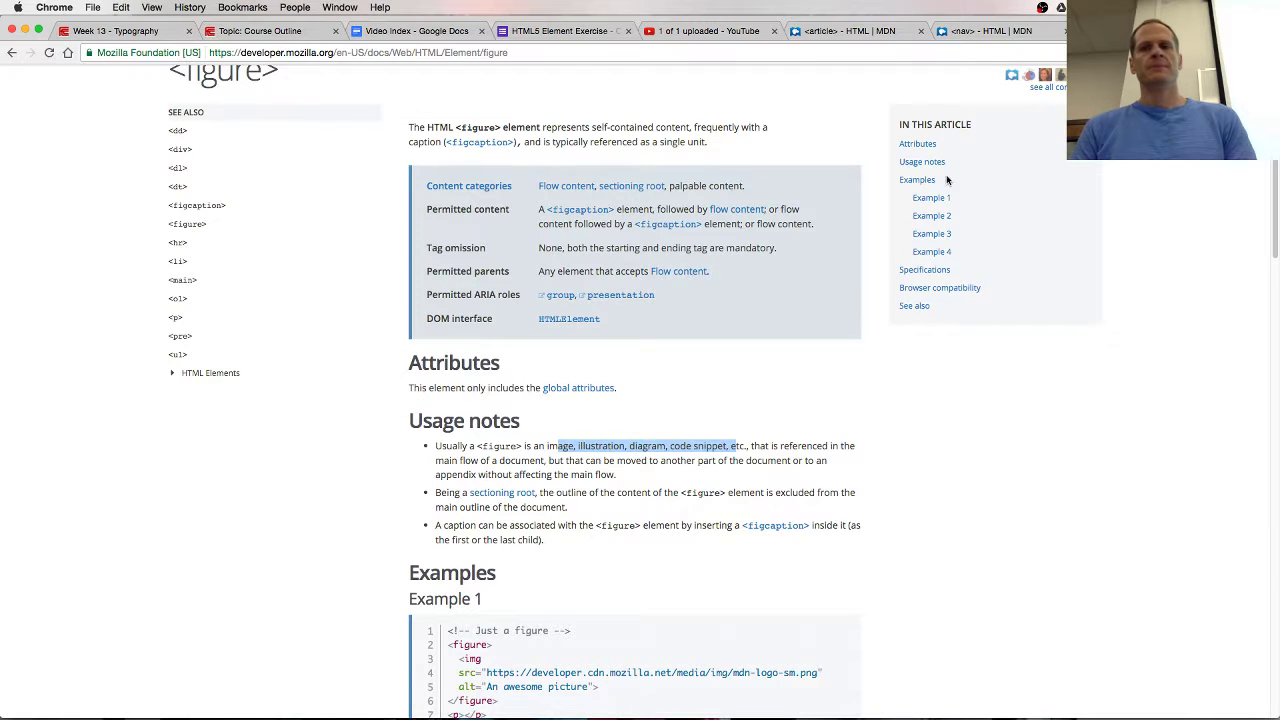
Close the three MDN reference tabs.
{"action": "left_click", "coordinate": [921, 31]}
{"action": "left_click", "coordinate": [921, 31]}
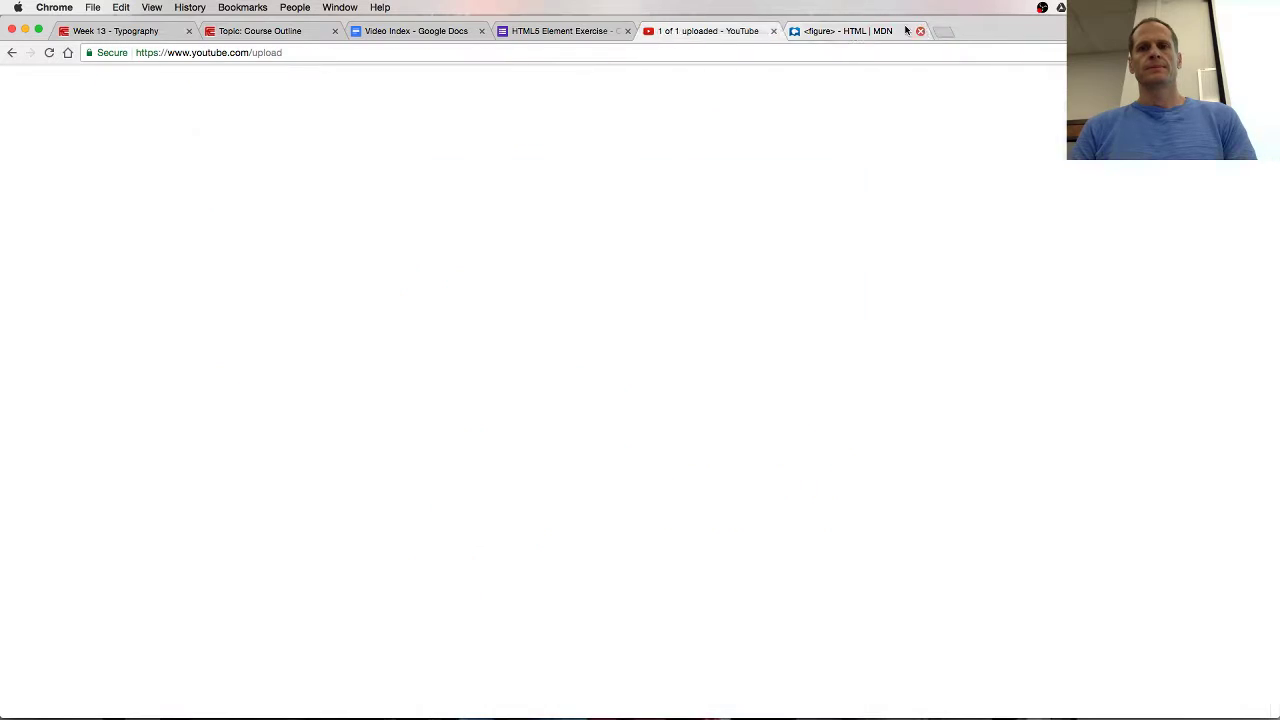
{"action": "left_click", "coordinate": [921, 31]}
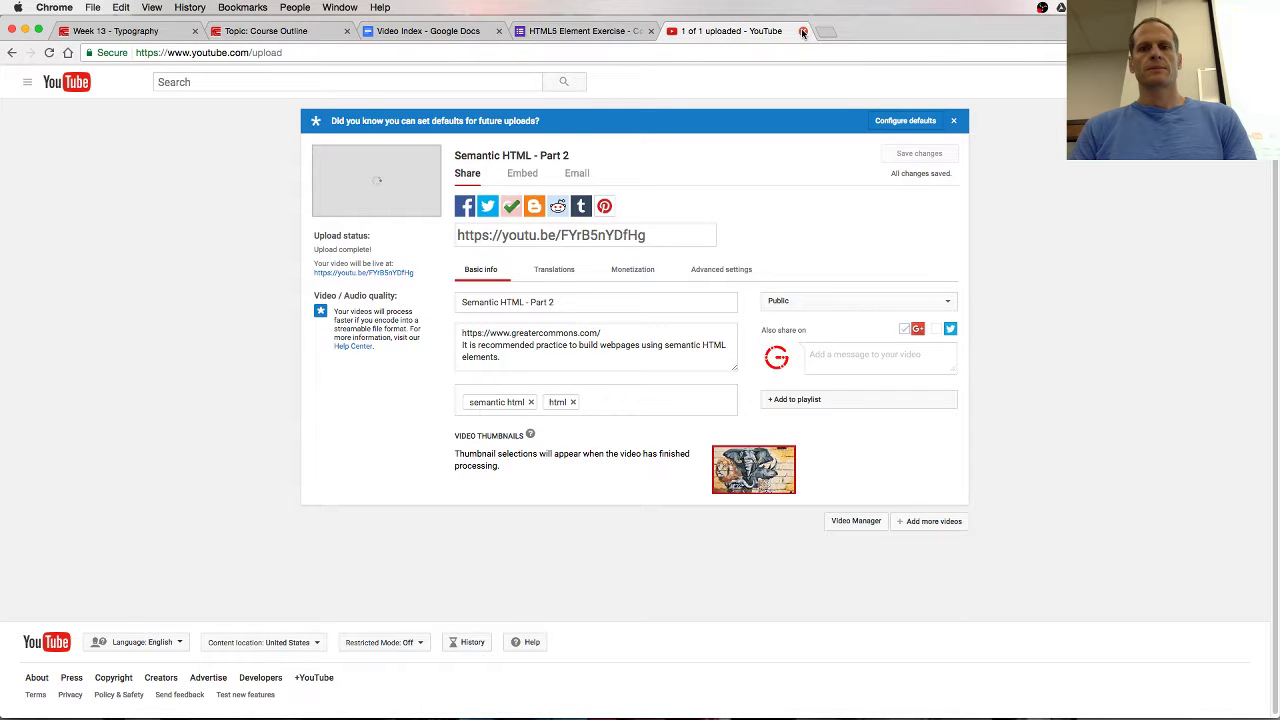
Close the YouTube tab and type 'sidebar' for the sidebars and advertisements question.
{"action": "left_click", "coordinate": [803, 32]}
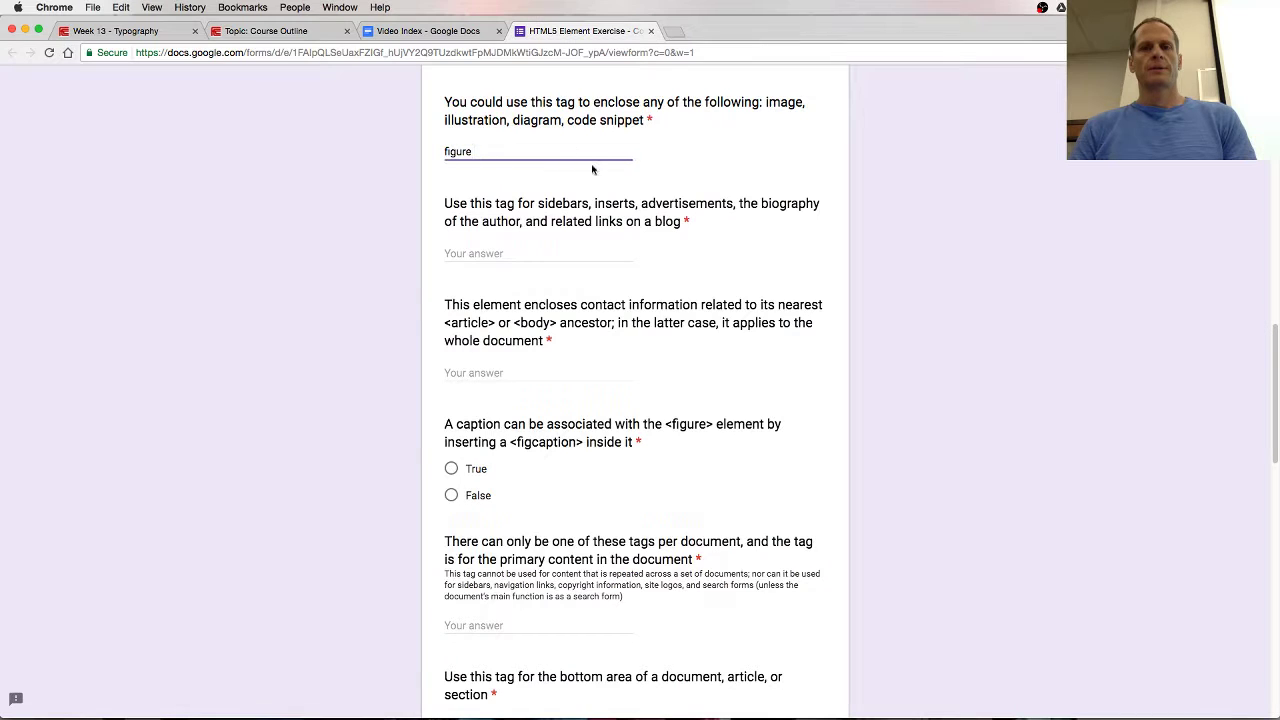
{"action": "left_click", "coordinate": [523, 253]}
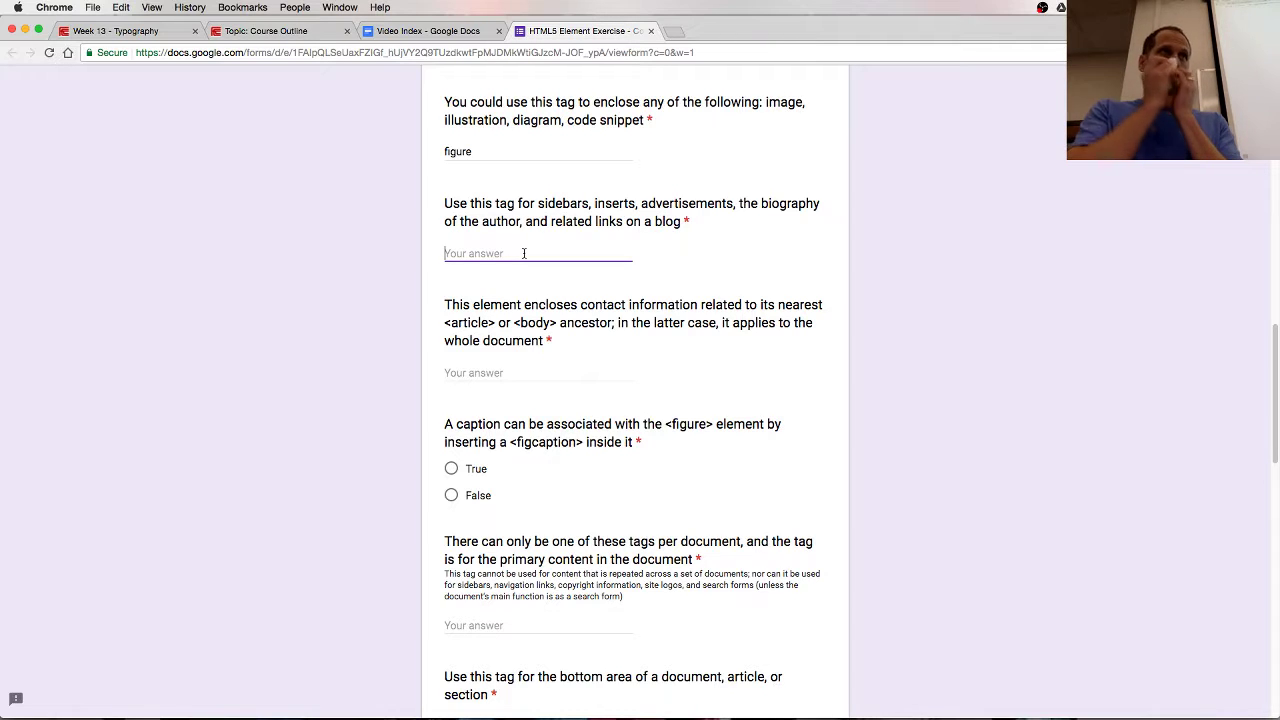
{"action": "type", "text": "sidebar"}
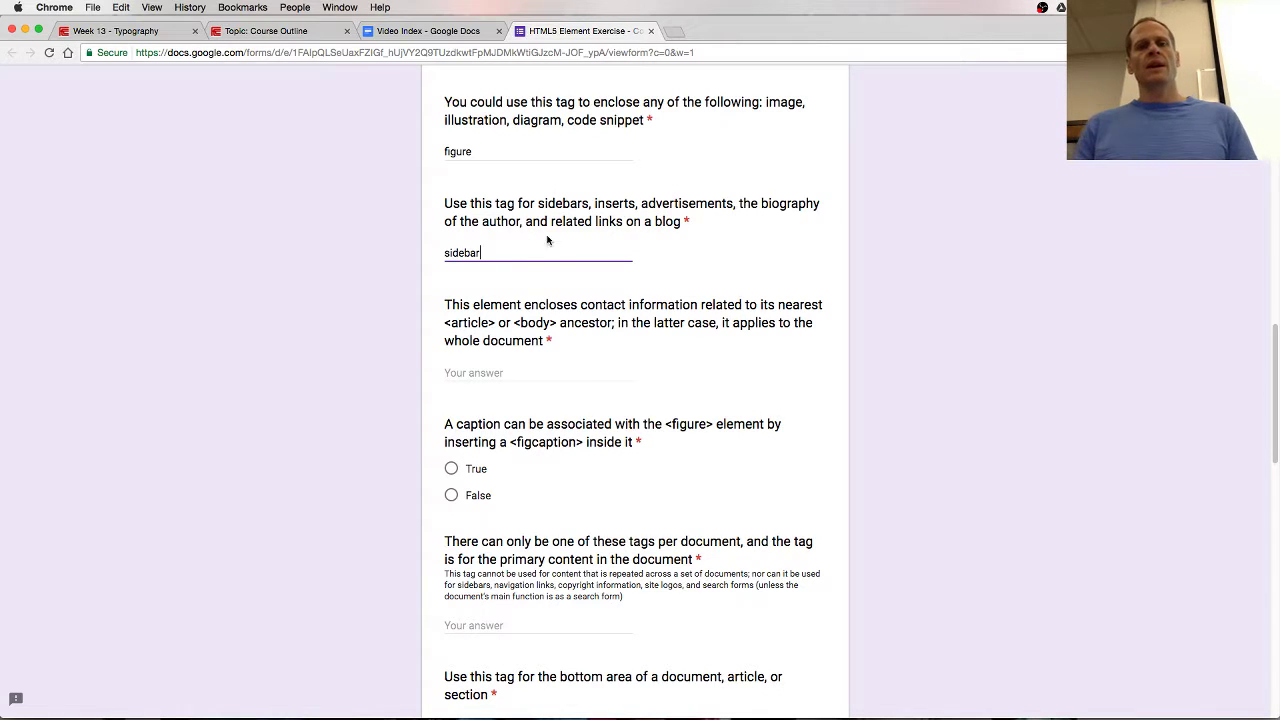
{"action": "scroll", "coordinate": [563, 264], "scroll_direction": "down", "scroll_amount": 3}
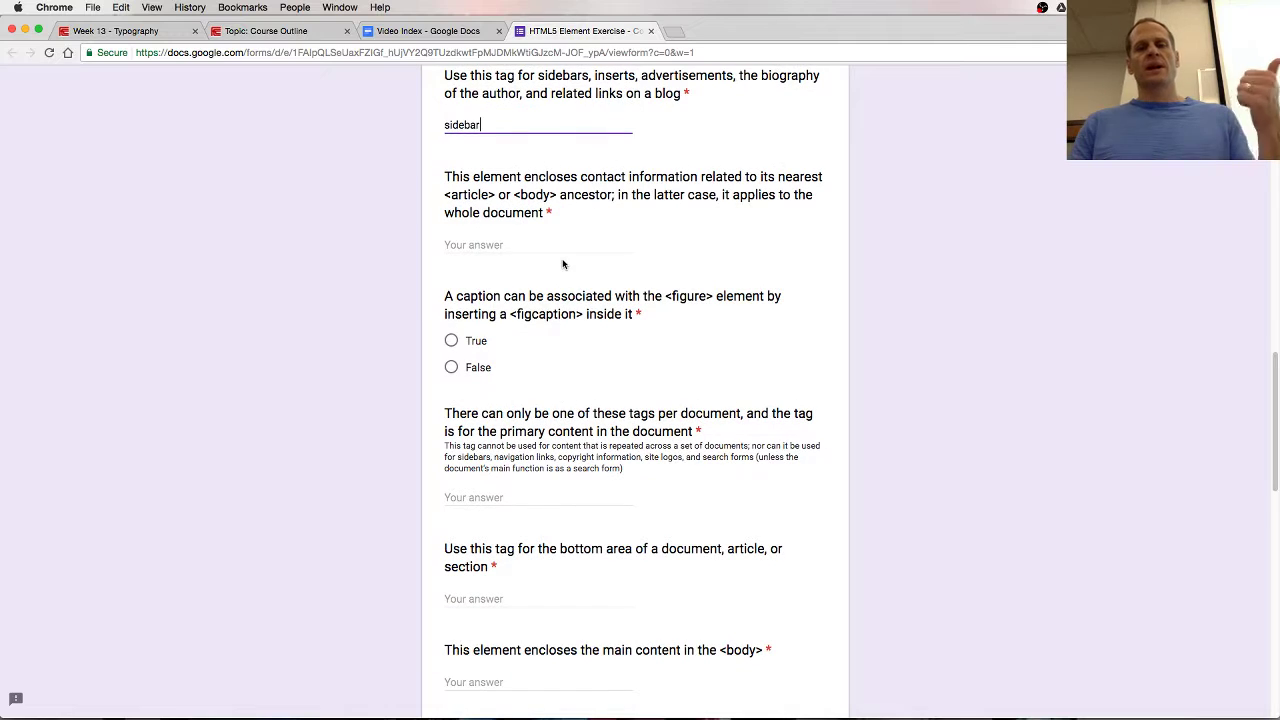
{"action": "left_click", "coordinate": [575, 246]}
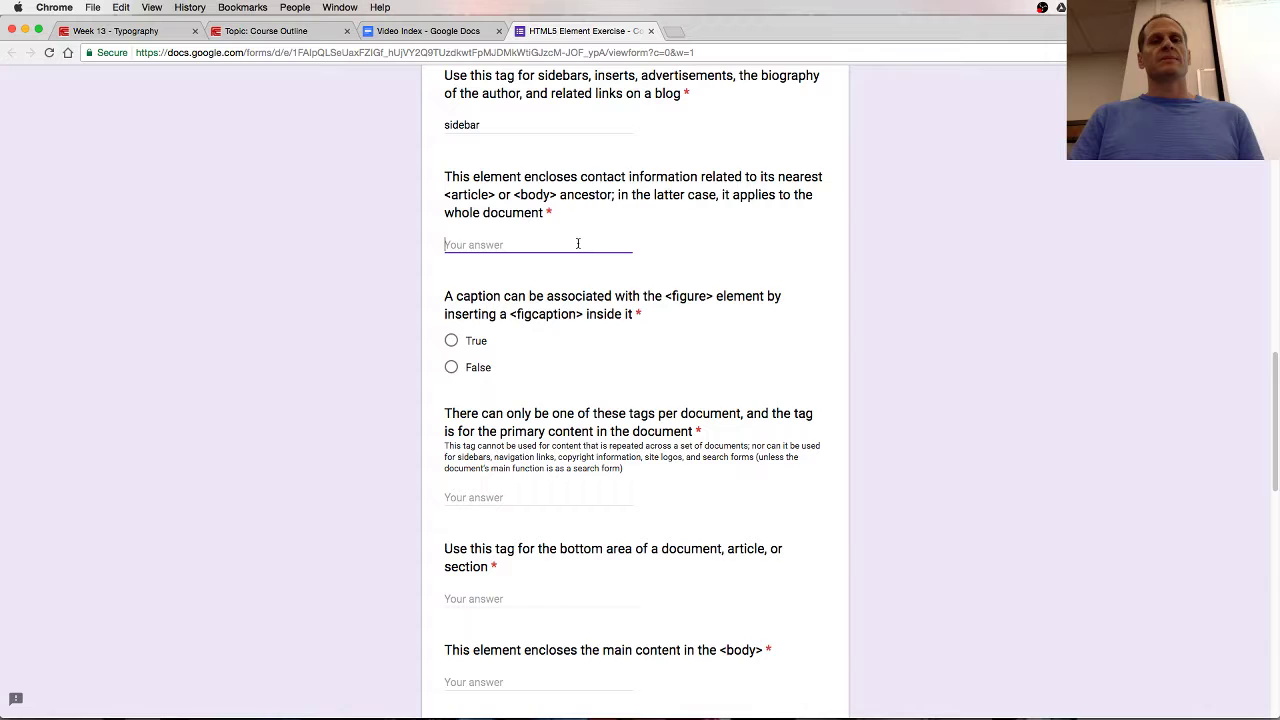
Replace the 'sidebar' answer with 'aside'.
{"action": "scroll", "coordinate": [578, 243], "scroll_direction": "up", "scroll_amount": 1}
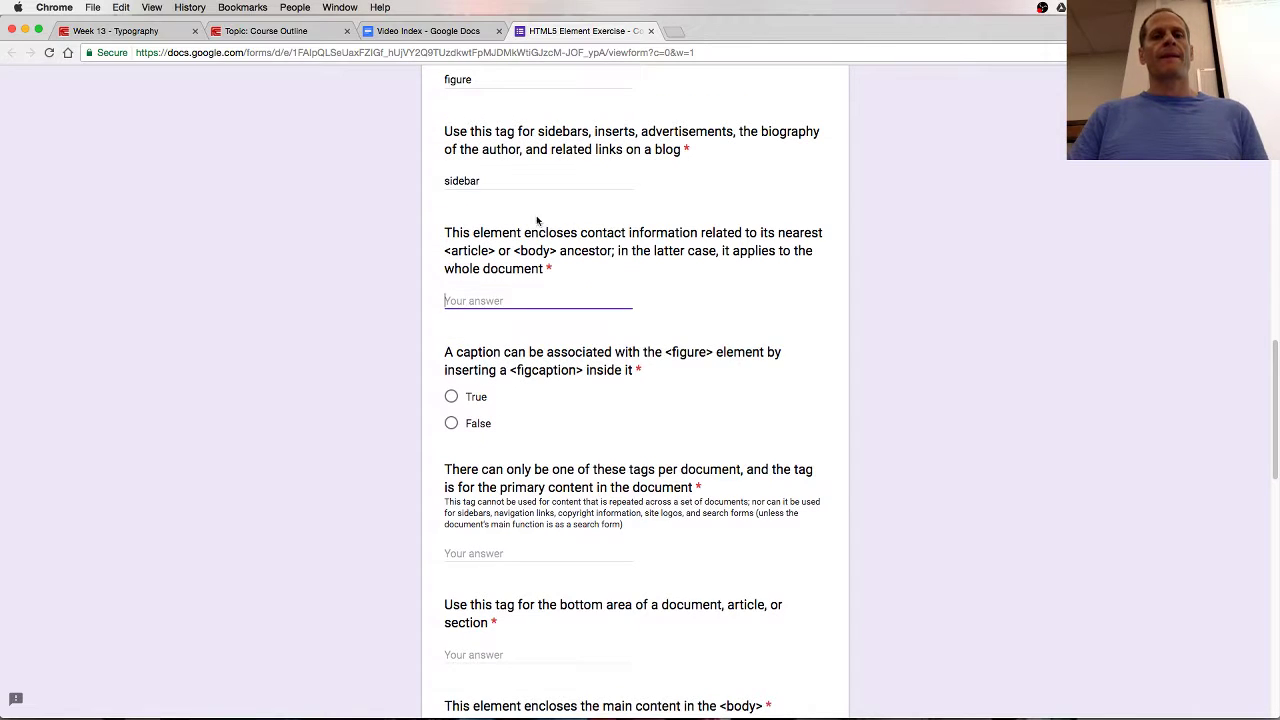
{"action": "double_click", "coordinate": [458, 181]}
{"action": "type", "text": "aside"}
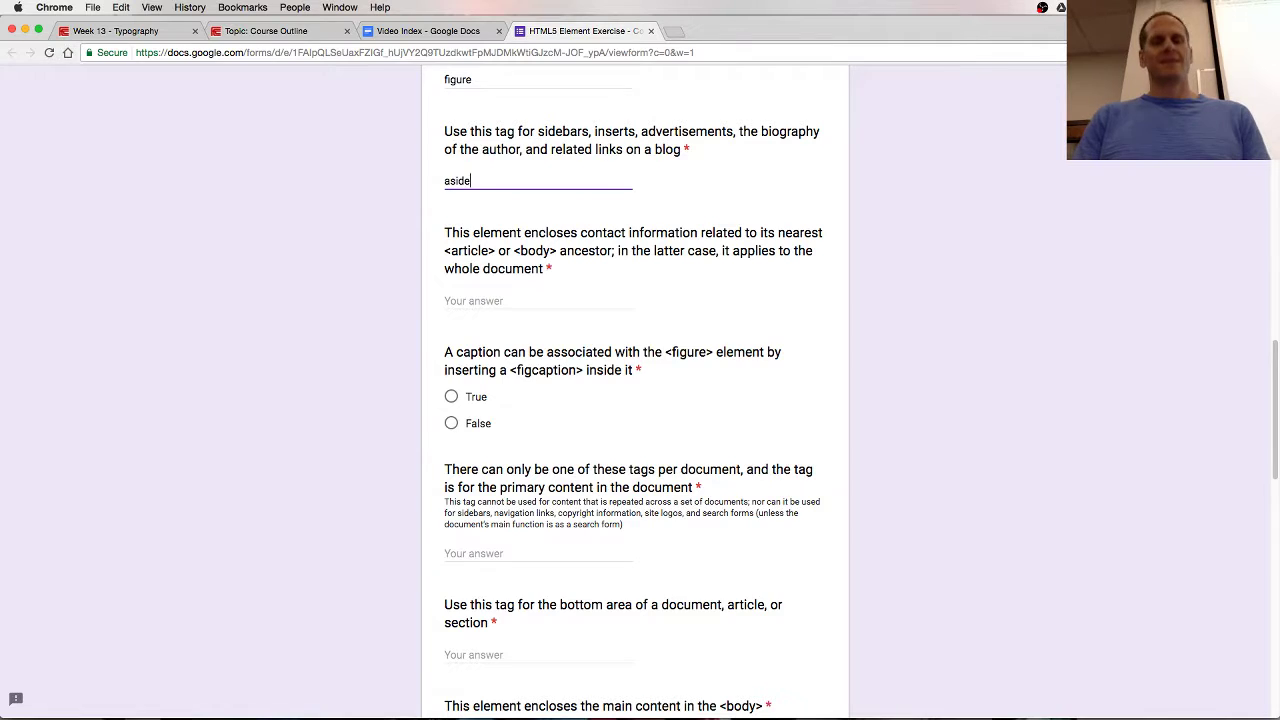
{"action": "key", "text": "ctrl+t"}
Search 'mdn aside' and read the MDN <aside> reference down to its examples and compatibility.
{"action": "type", "text": "mdn aside"}
{"action": "key", "text": "Return"}
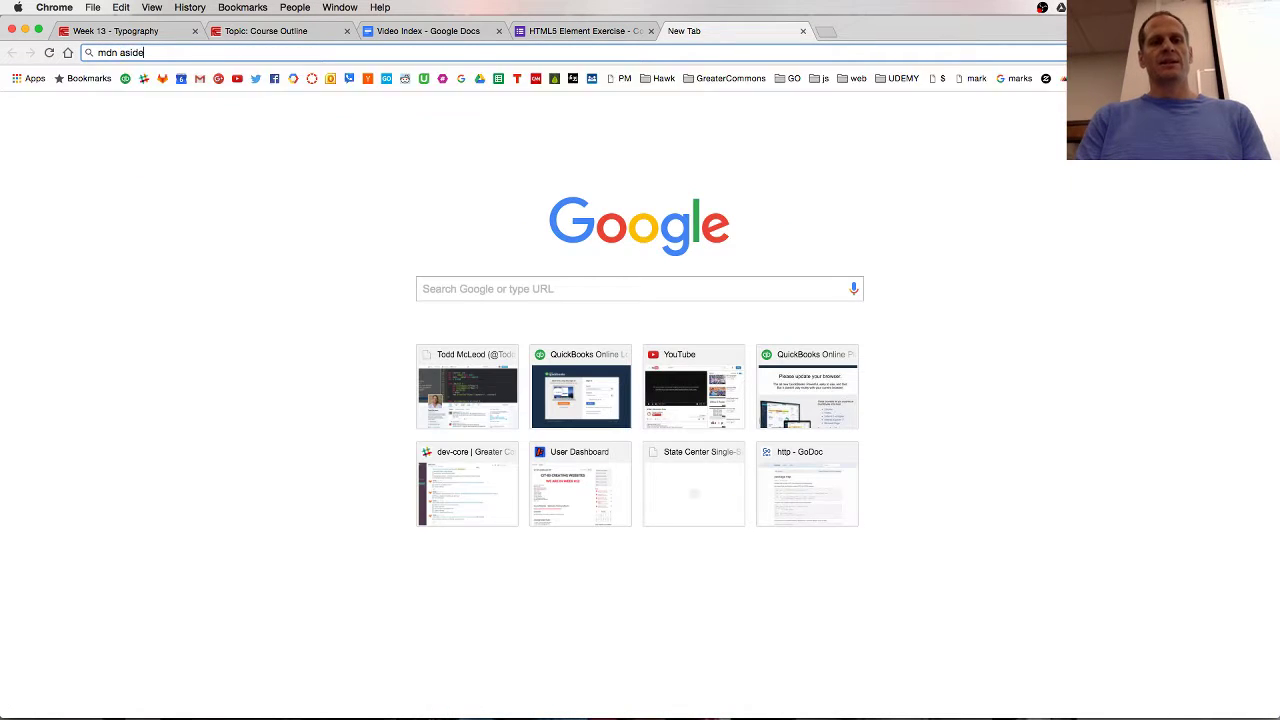
{"action": "left_click", "coordinate": [160, 199]}
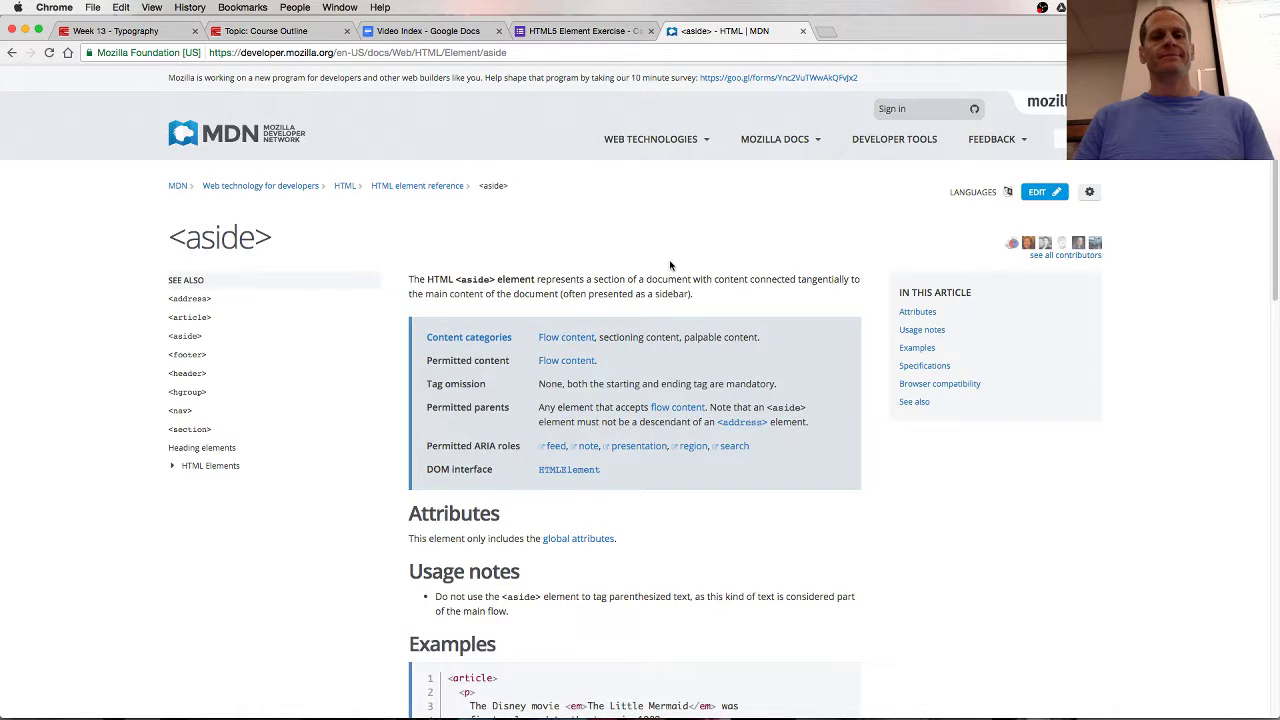
{"action": "scroll", "coordinate": [670, 265], "scroll_direction": "down", "scroll_amount": 2}
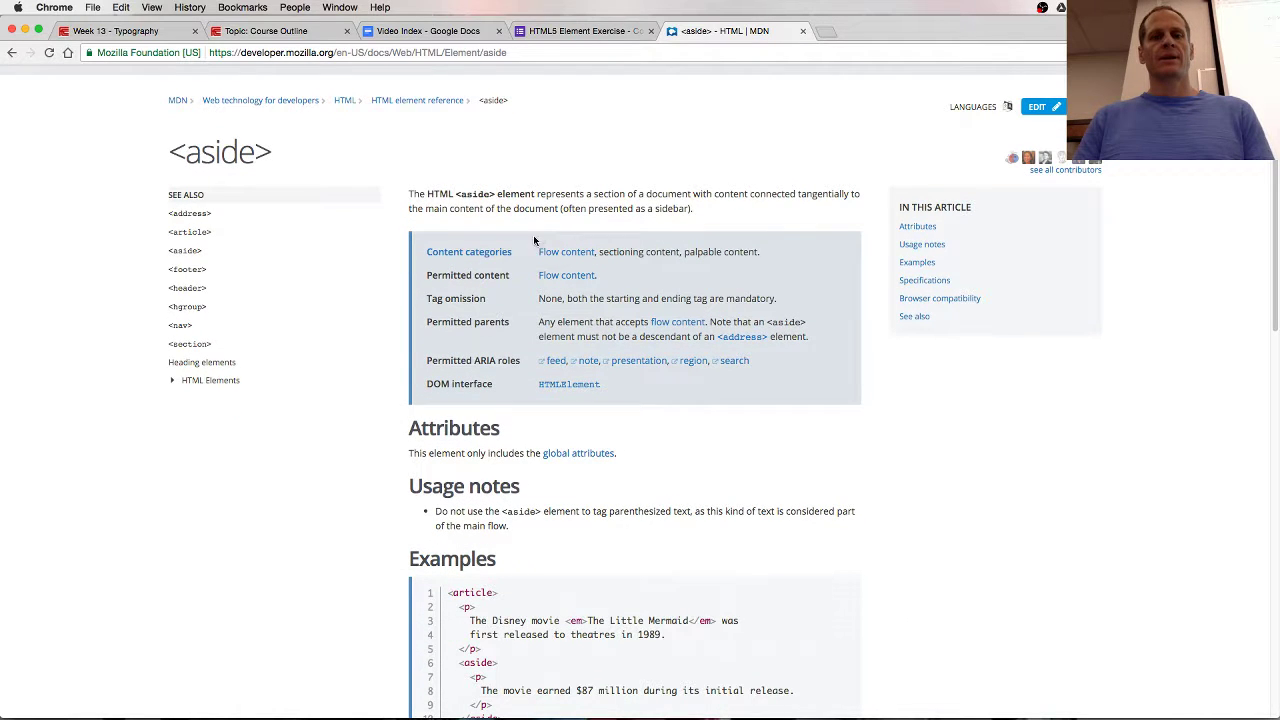
{"action": "scroll", "coordinate": [565, 430], "scroll_direction": "down", "scroll_amount": 5}
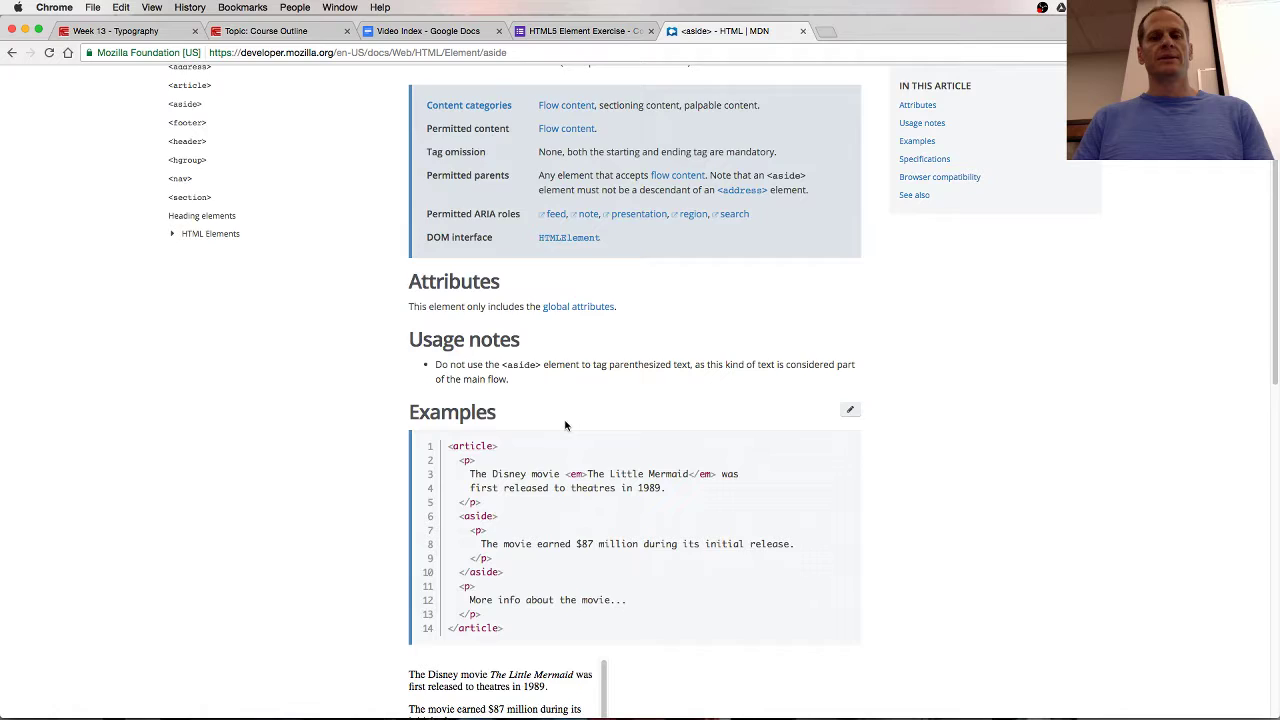
{"action": "scroll", "coordinate": [565, 427], "scroll_direction": "down", "scroll_amount": 8}
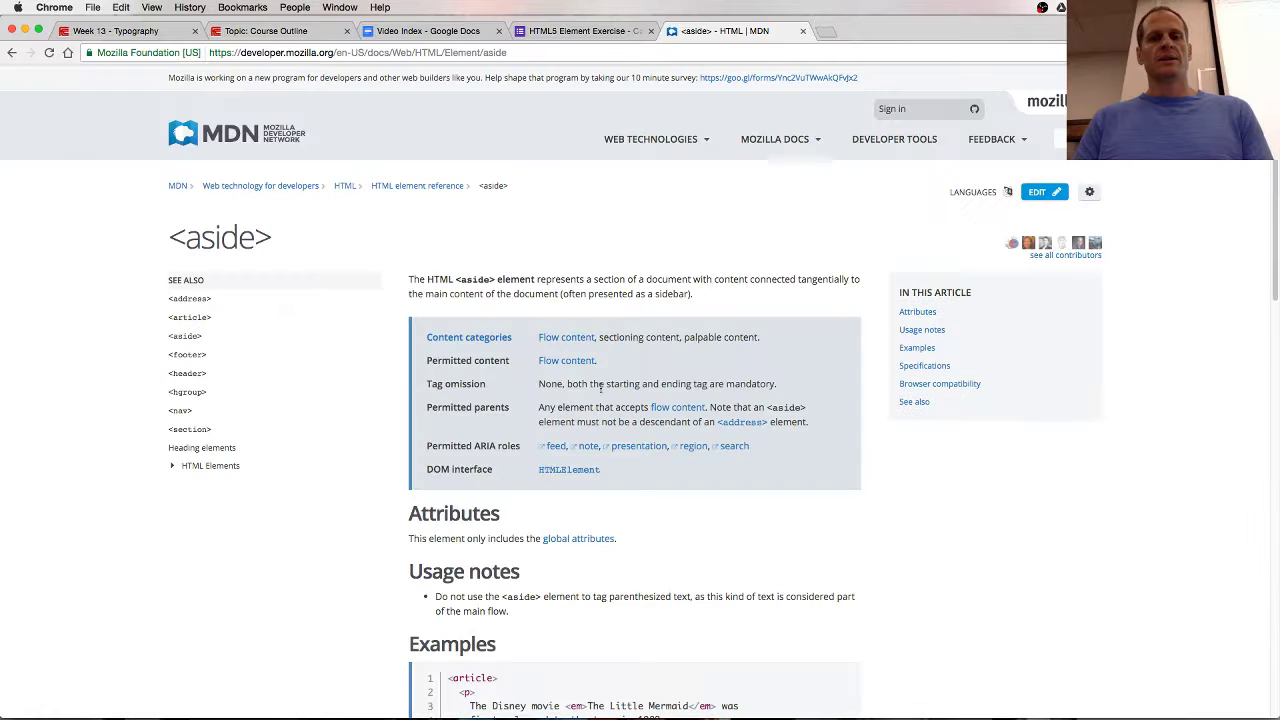
Close the aside page and answer the contact-information question with 'address'.
{"action": "left_click", "coordinate": [802, 31]}
{"action": "type", "text": "e"}
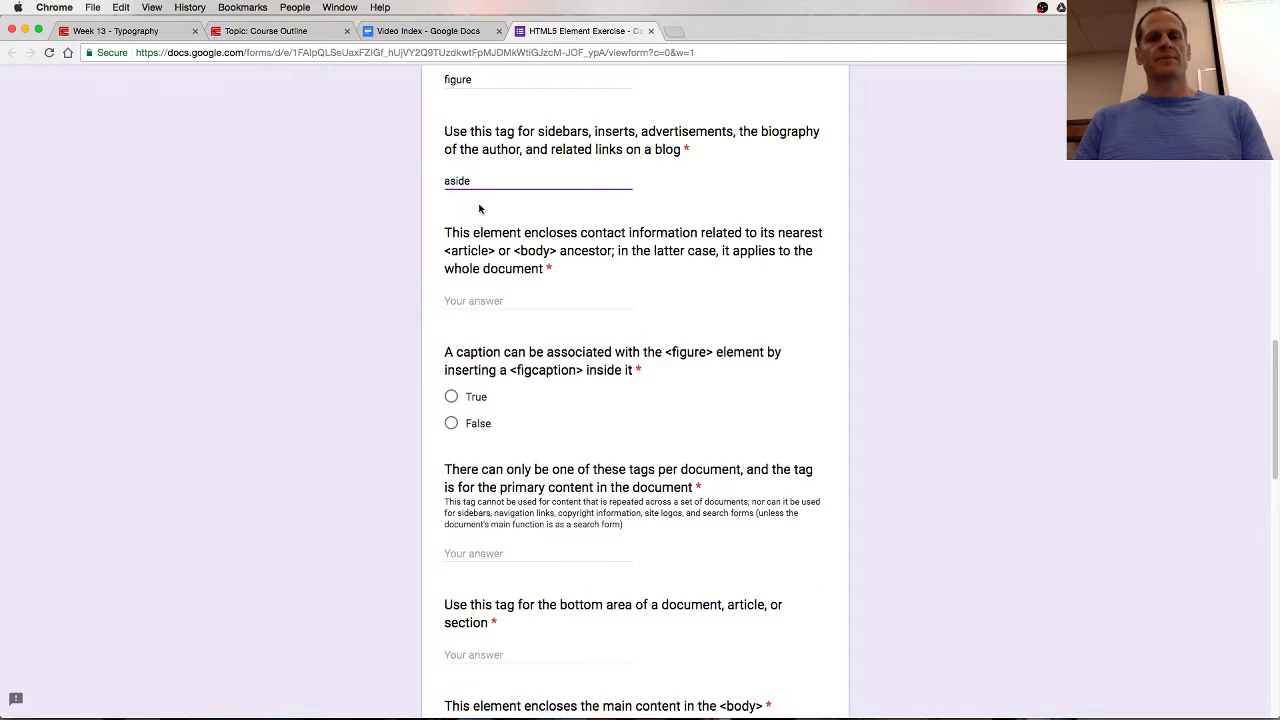
{"action": "left_click", "coordinate": [491, 302]}
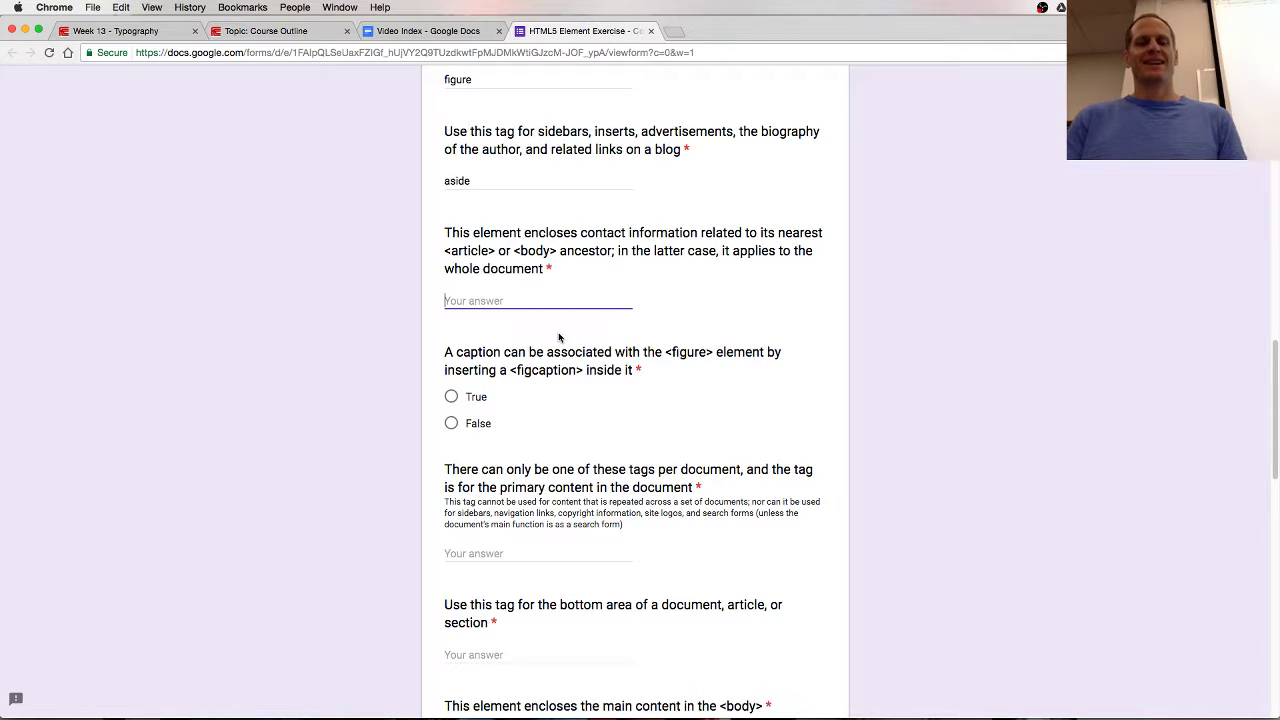
{"action": "type", "text": "address"}
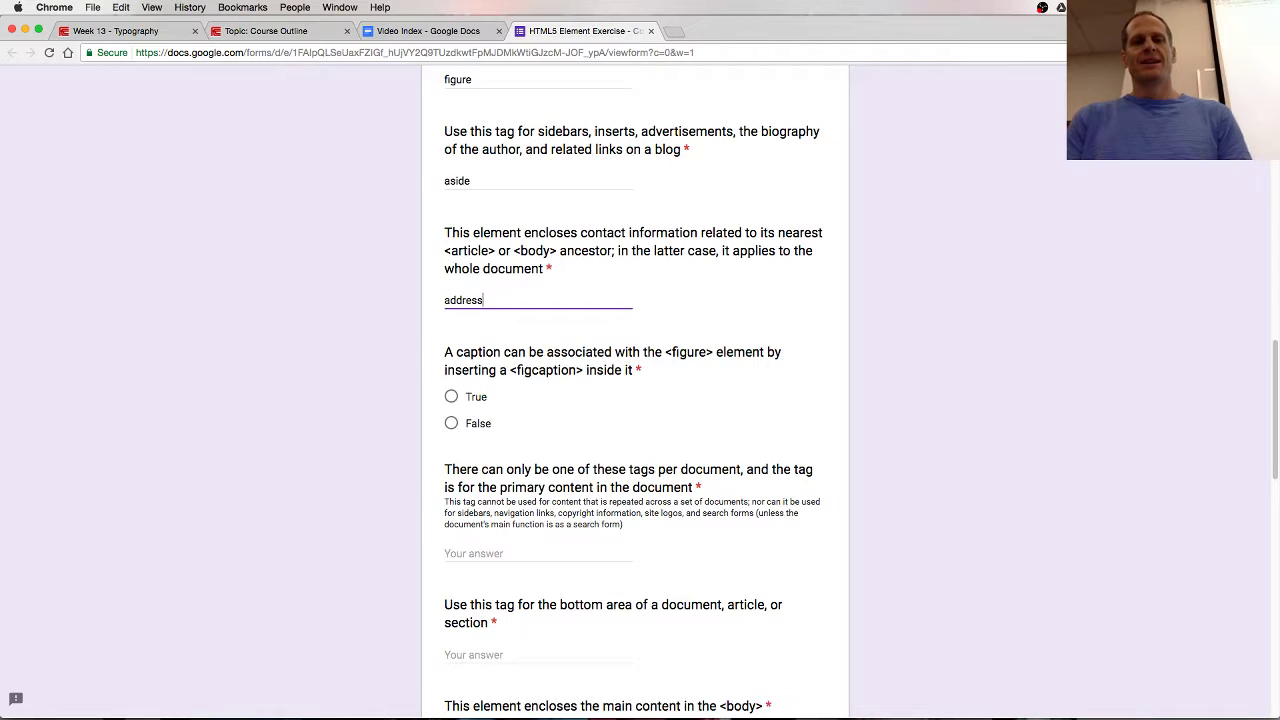
{"action": "key", "text": "ctrl+t"}
Search 'address mdn' and read MDN's <address> description about contact information.
{"action": "type", "text": "address m"}
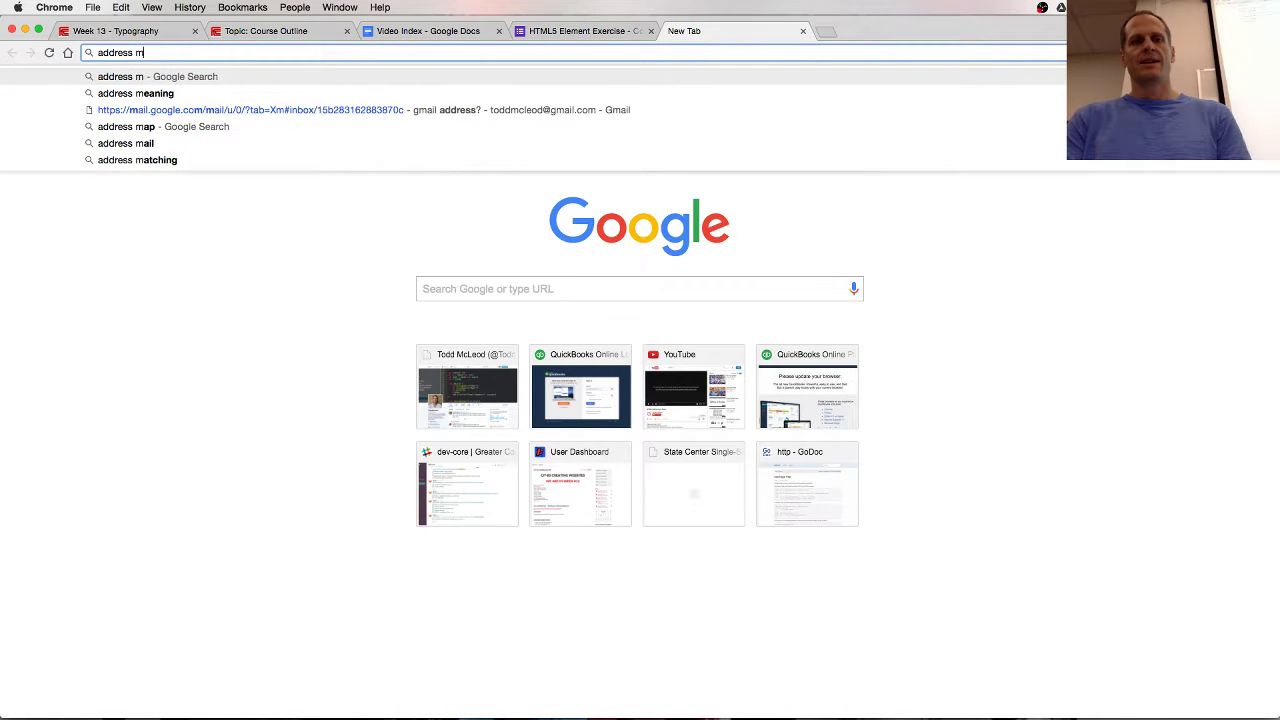
{"action": "key", "text": "Return"}
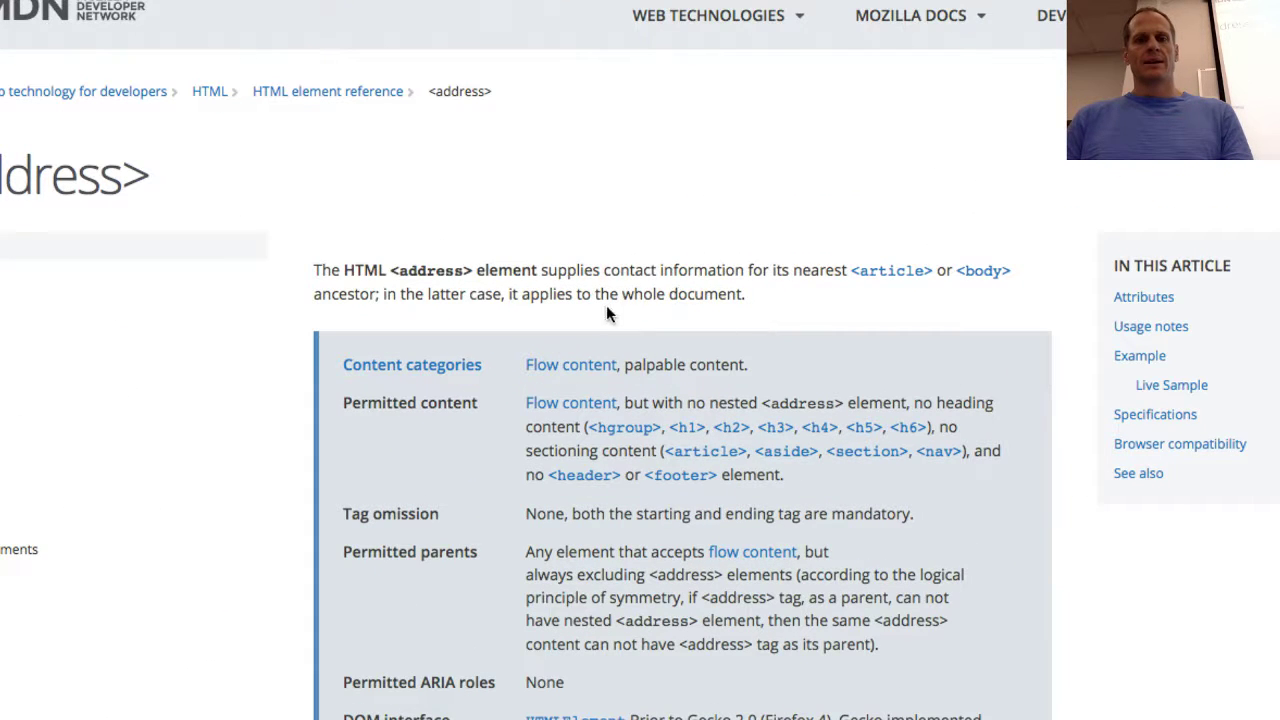
{"action": "left_click_drag", "start_coordinate": [604, 271], "coordinate": [820, 275]}
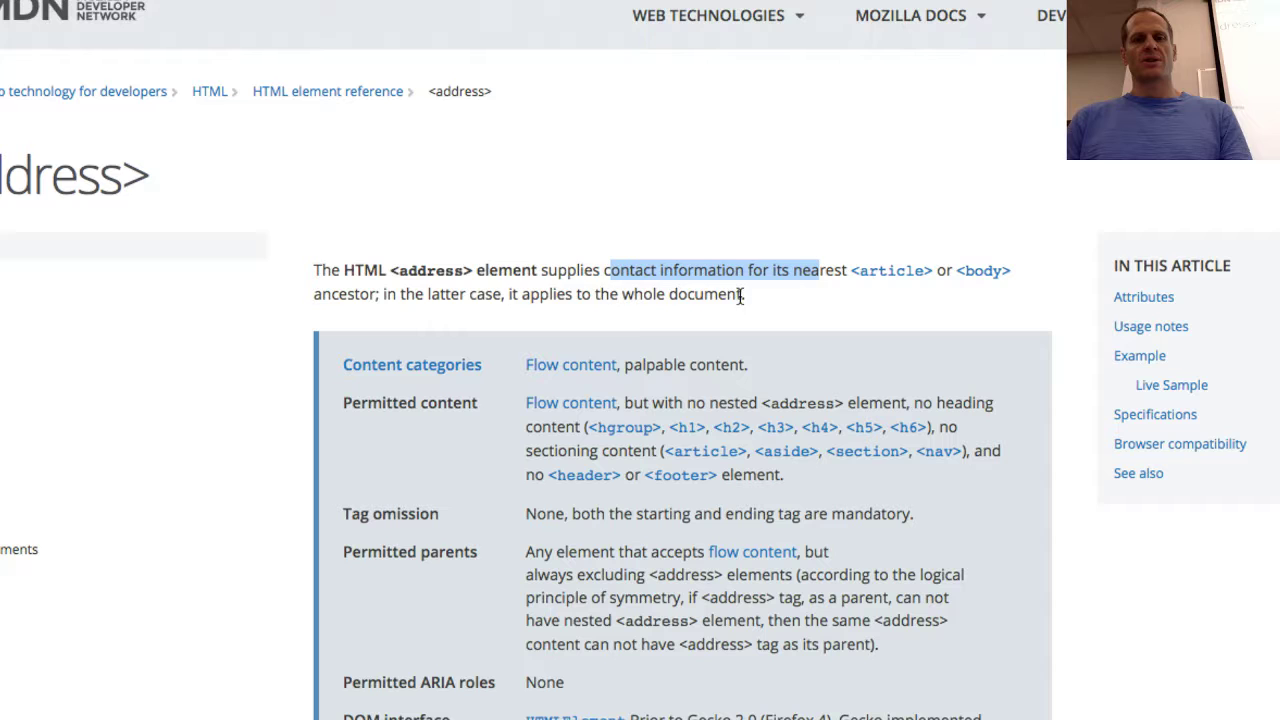
{"action": "left_click_drag", "start_coordinate": [496, 287], "coordinate": [591, 290]}
{"action": "left_click", "coordinate": [620, 290]}
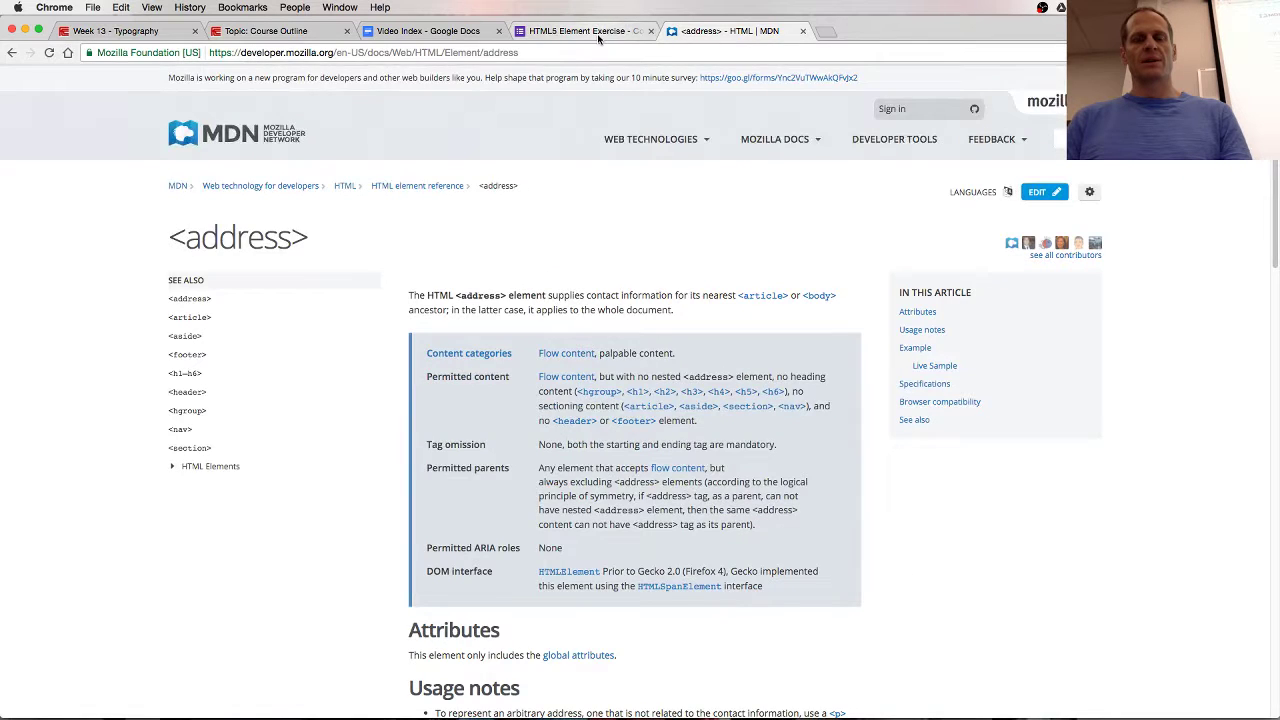
Compare the quiz's address question wording, then scroll down to the figcaption question.
{"action": "left_click", "coordinate": [590, 31]}
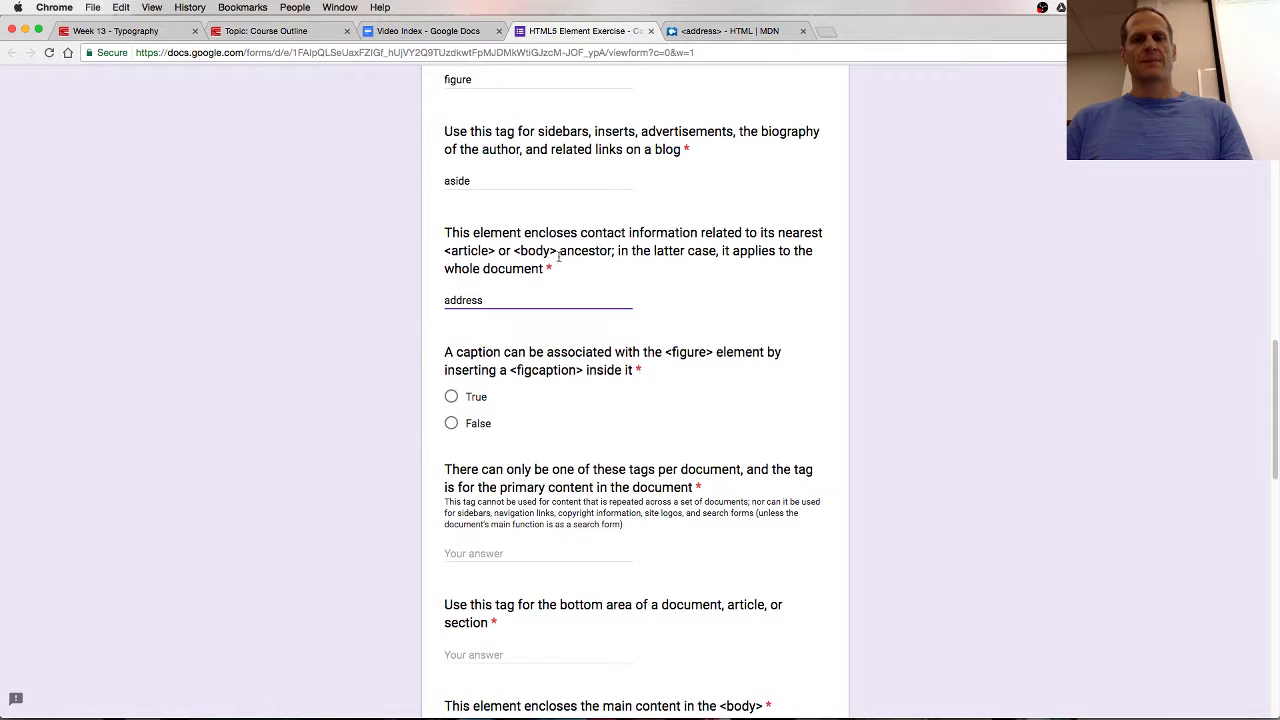
{"action": "left_click_drag", "start_coordinate": [556, 251], "coordinate": [597, 266]}
{"action": "left_click", "coordinate": [565, 362]}
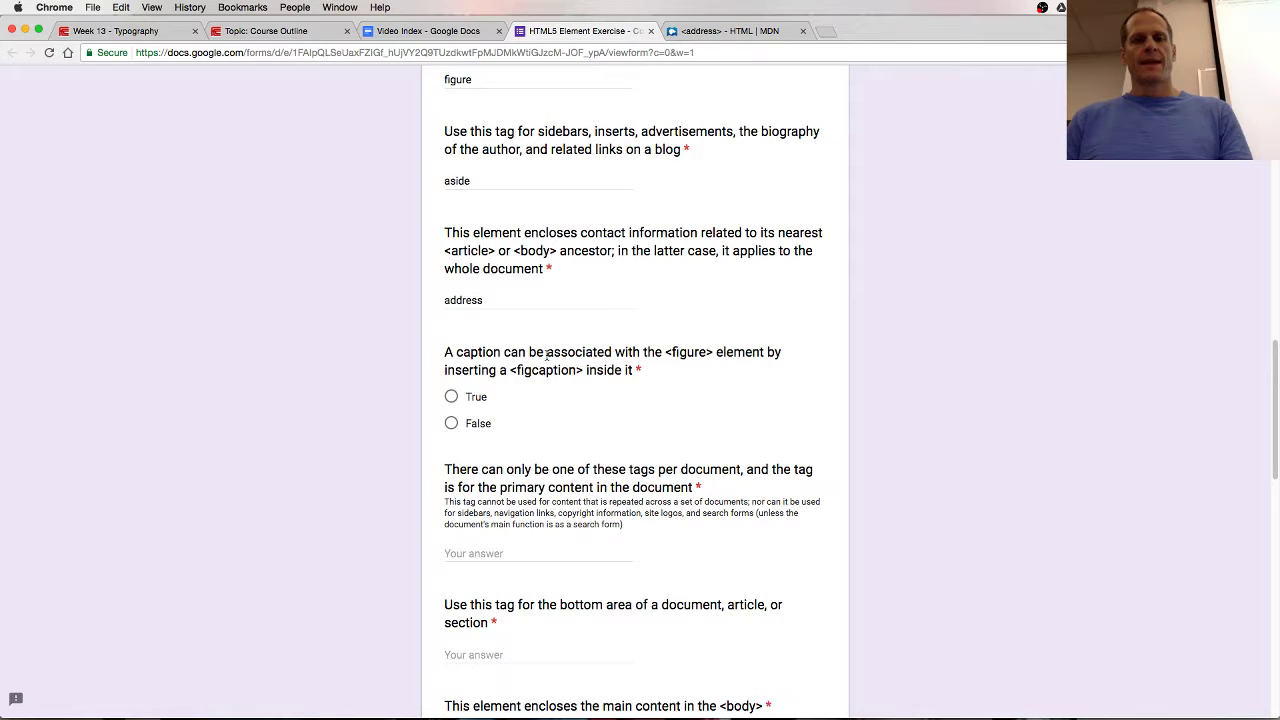
{"action": "scroll", "coordinate": [548, 355], "scroll_direction": "down", "scroll_amount": 3}
{"action": "scroll", "coordinate": [548, 353], "scroll_direction": "down", "scroll_amount": 2}
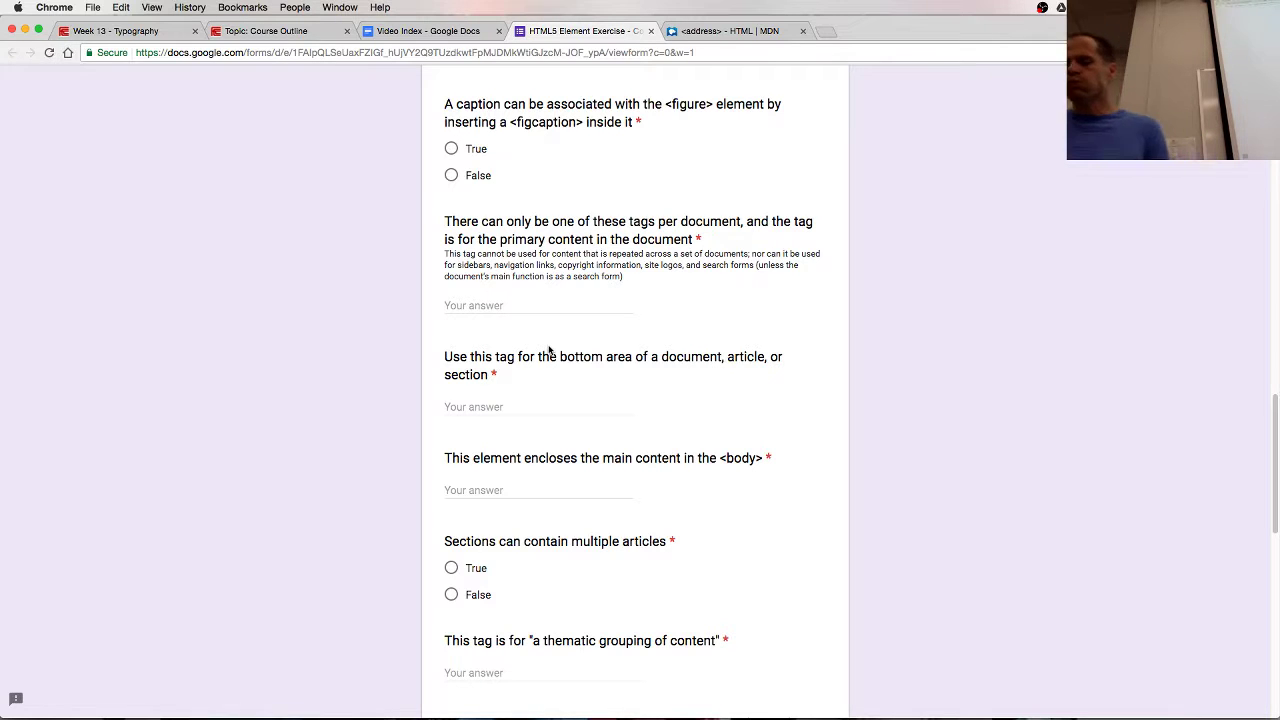
Search Google for 'mdn figcaption' and open the MDN <figcaption> reference page.
{"action": "left_click", "coordinate": [750, 33]}
{"action": "key", "text": "ctrl+t"}
{"action": "type", "text": "mdn a"}
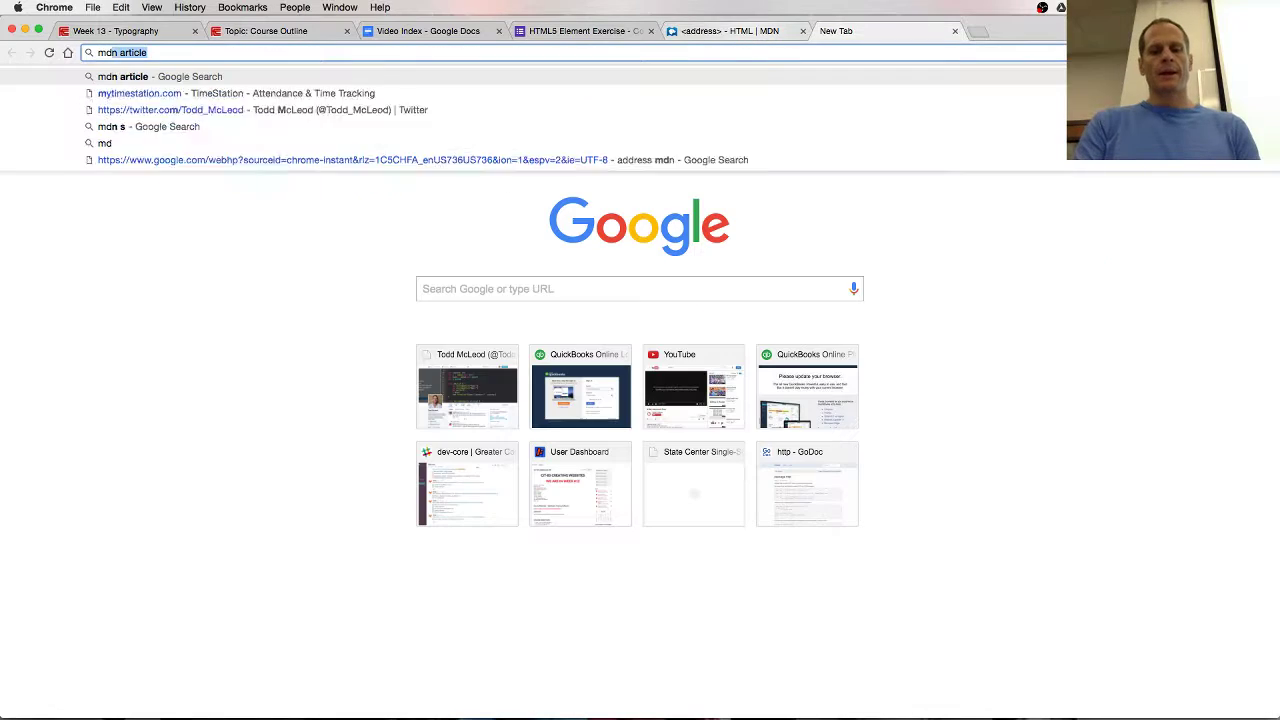
{"action": "key", "text": "BackSpace"}
{"action": "type", "text": "figcaption"}
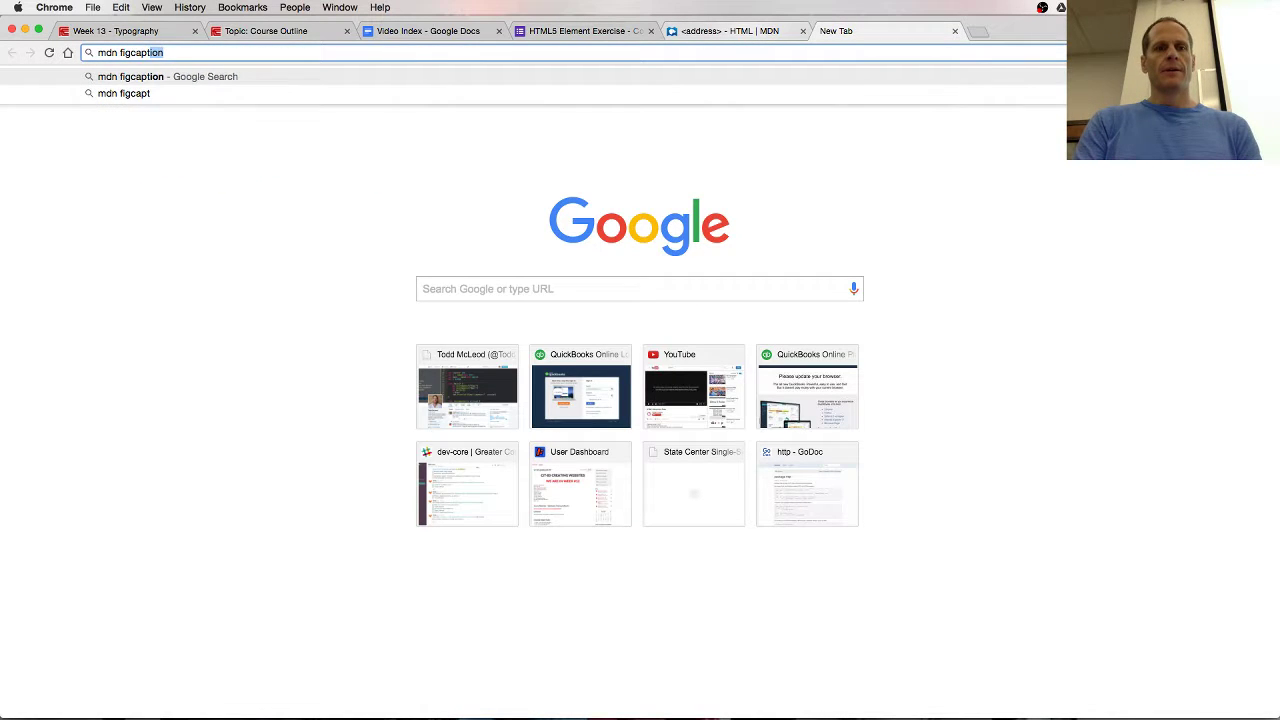
{"action": "key", "text": "Return"}
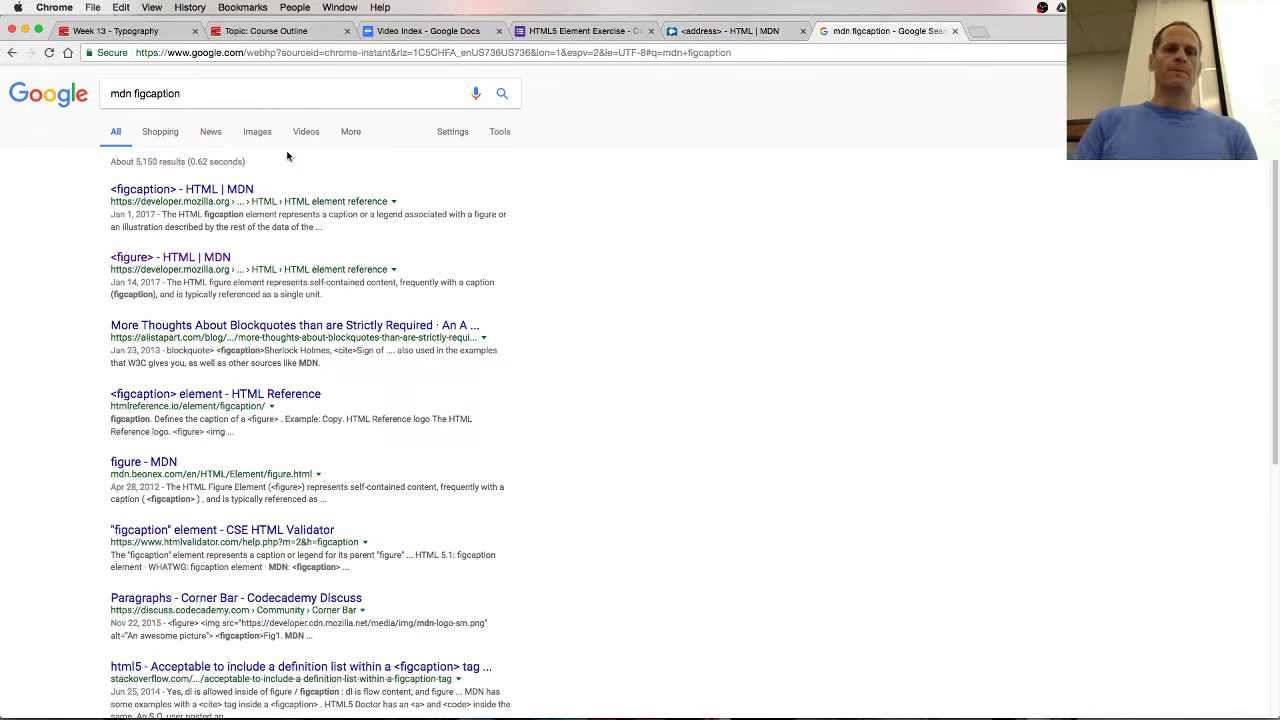
{"action": "left_click", "coordinate": [235, 190]}
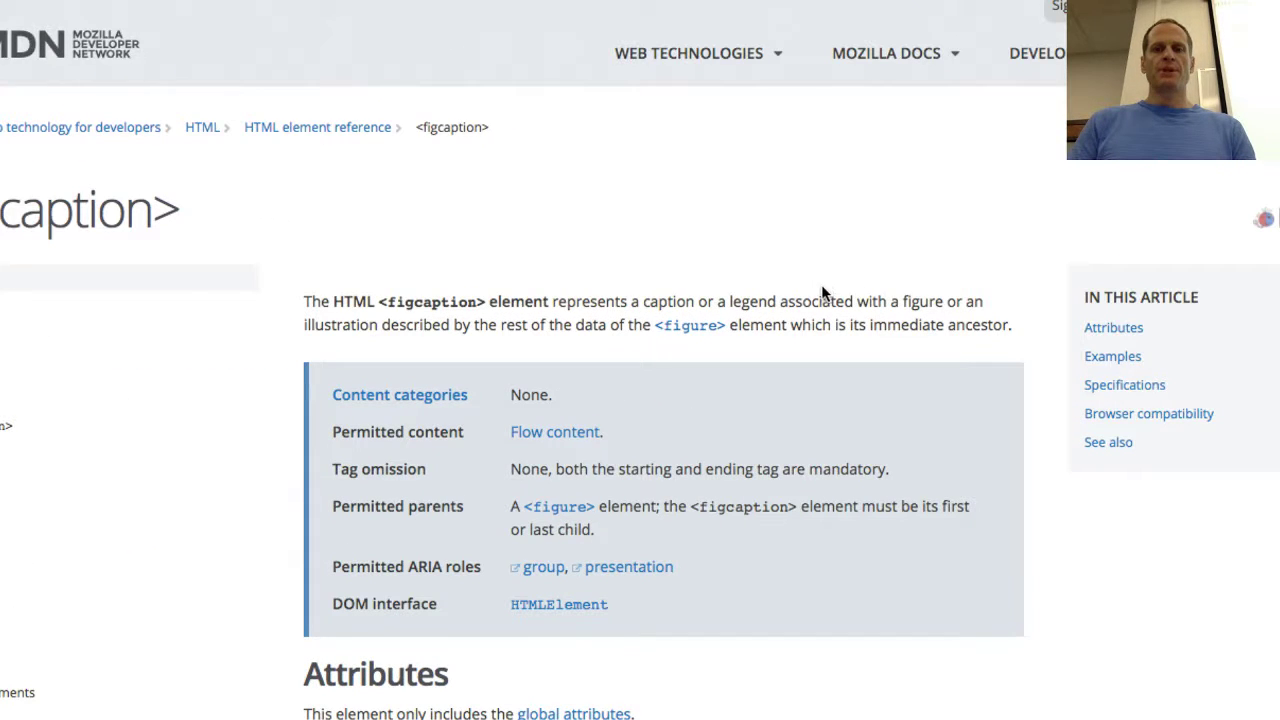
Read the <figcaption> definition and permitted parents rule, then close the page.
{"action": "left_click_drag", "start_coordinate": [781, 301], "coordinate": [600, 326]}
{"action": "left_click", "coordinate": [594, 326]}
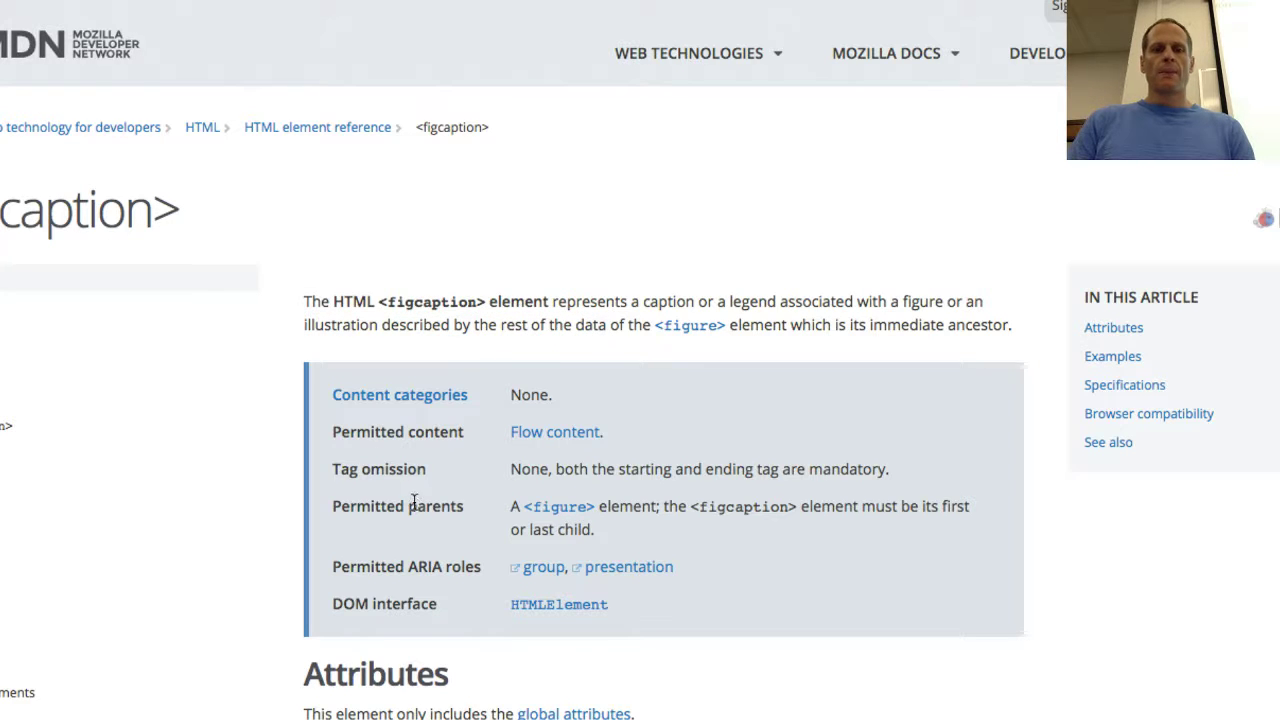
{"action": "left_click_drag", "start_coordinate": [511, 506], "coordinate": [767, 545]}
{"action": "left_click_drag", "start_coordinate": [608, 528], "coordinate": [514, 506]}
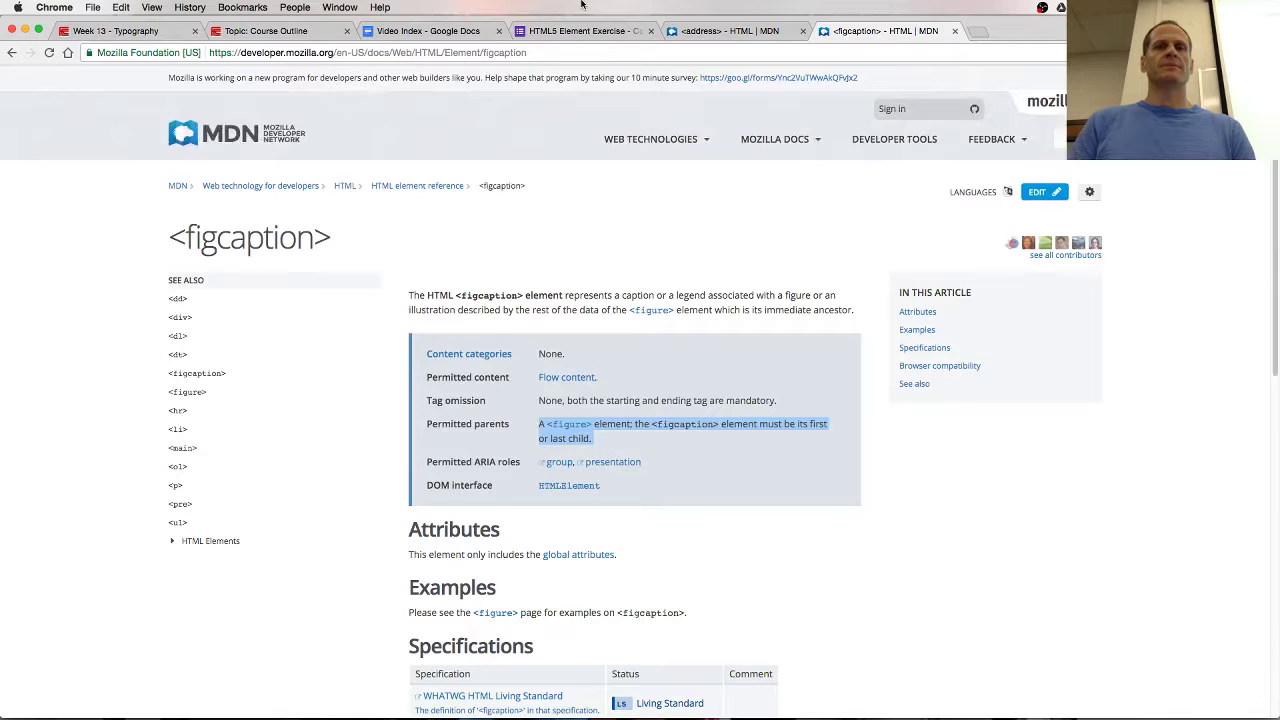
{"action": "left_click", "coordinate": [954, 31]}
Answer True for the figcaption question and 'main' for the primary-content question.
{"action": "left_click", "coordinate": [802, 31]}
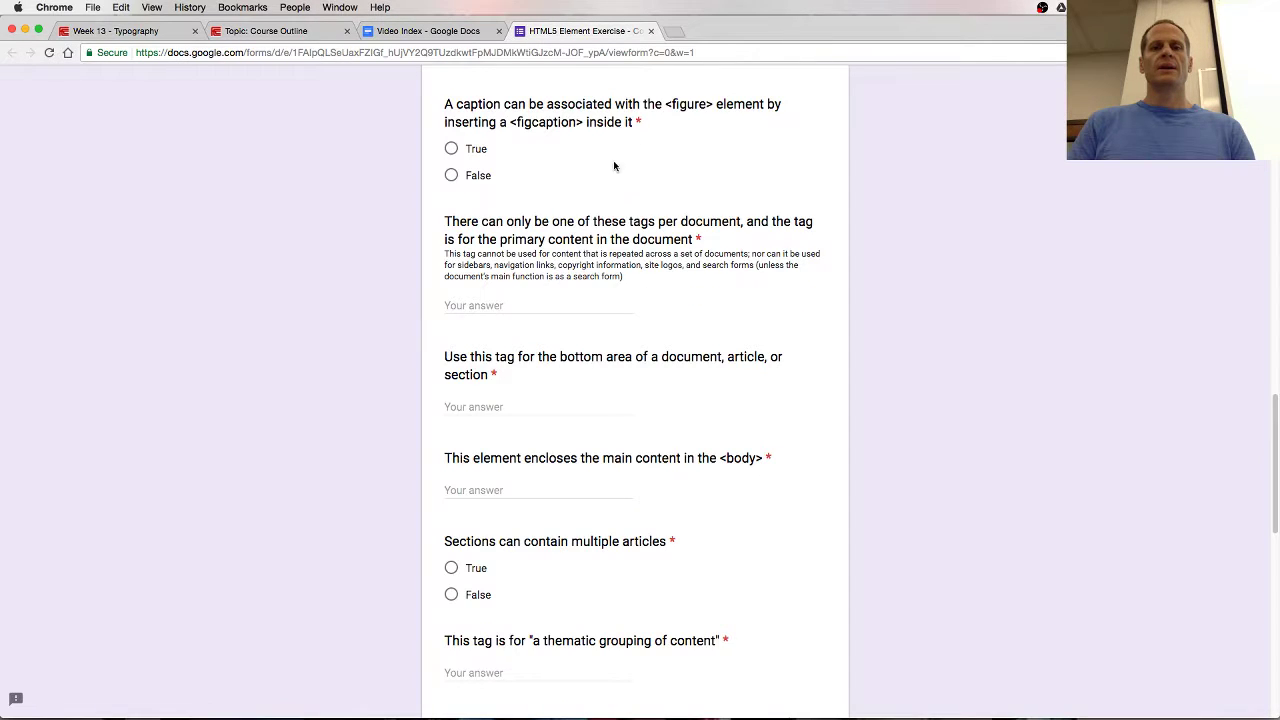
{"action": "left_click", "coordinate": [455, 150]}
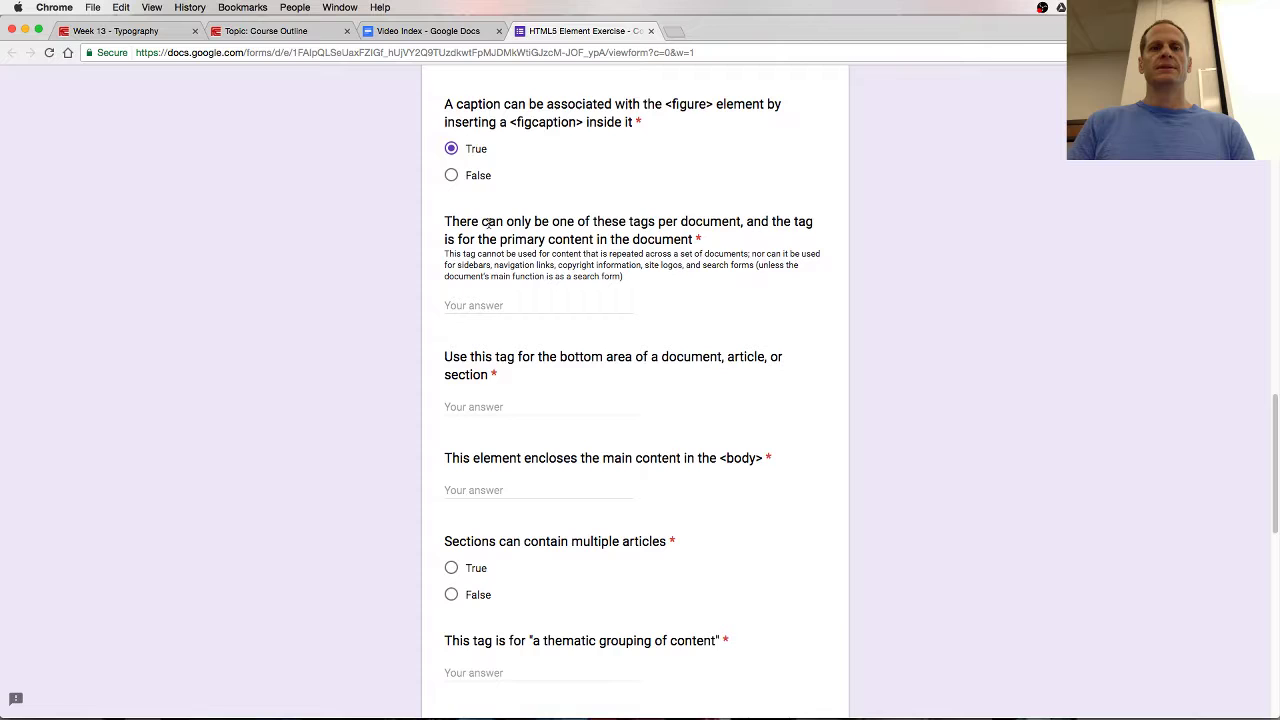
{"action": "left_click", "coordinate": [503, 303]}
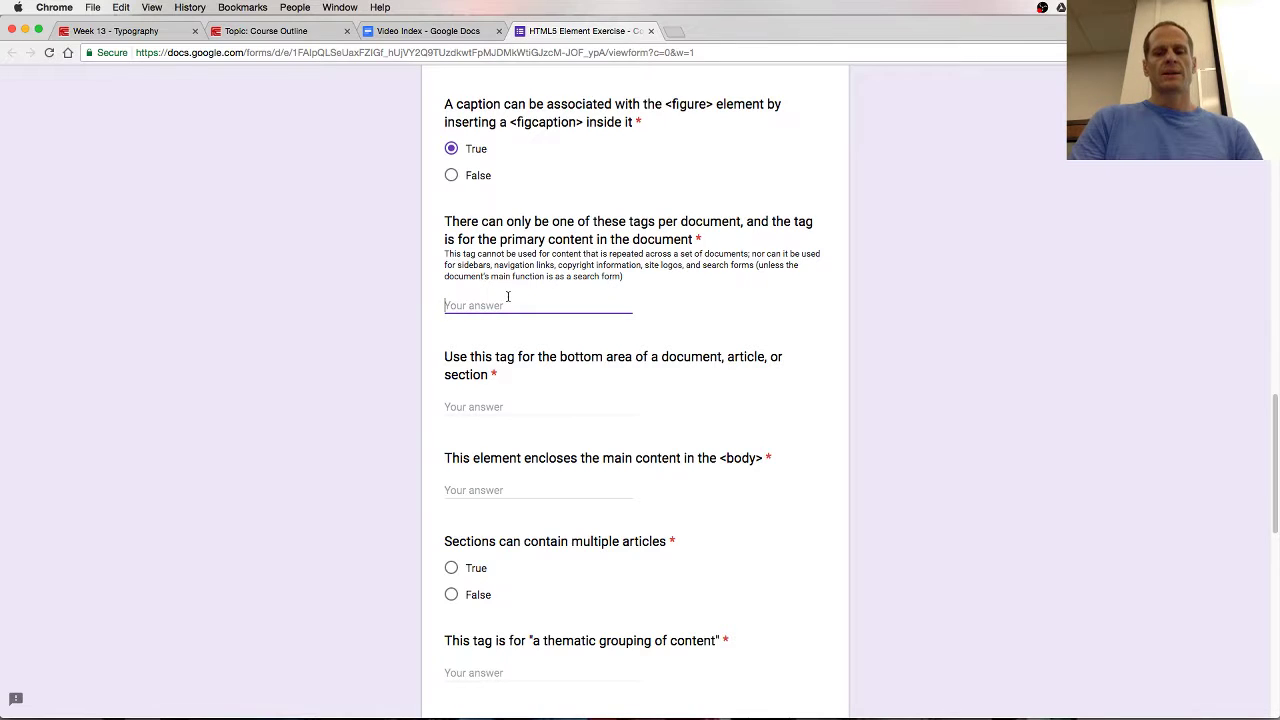
{"action": "type", "text": "main"}
Answer 'footer' for the bottom-area question and select the <body> question's answer field.
{"action": "scroll", "coordinate": [514, 304], "scroll_direction": "down", "scroll_amount": 1}
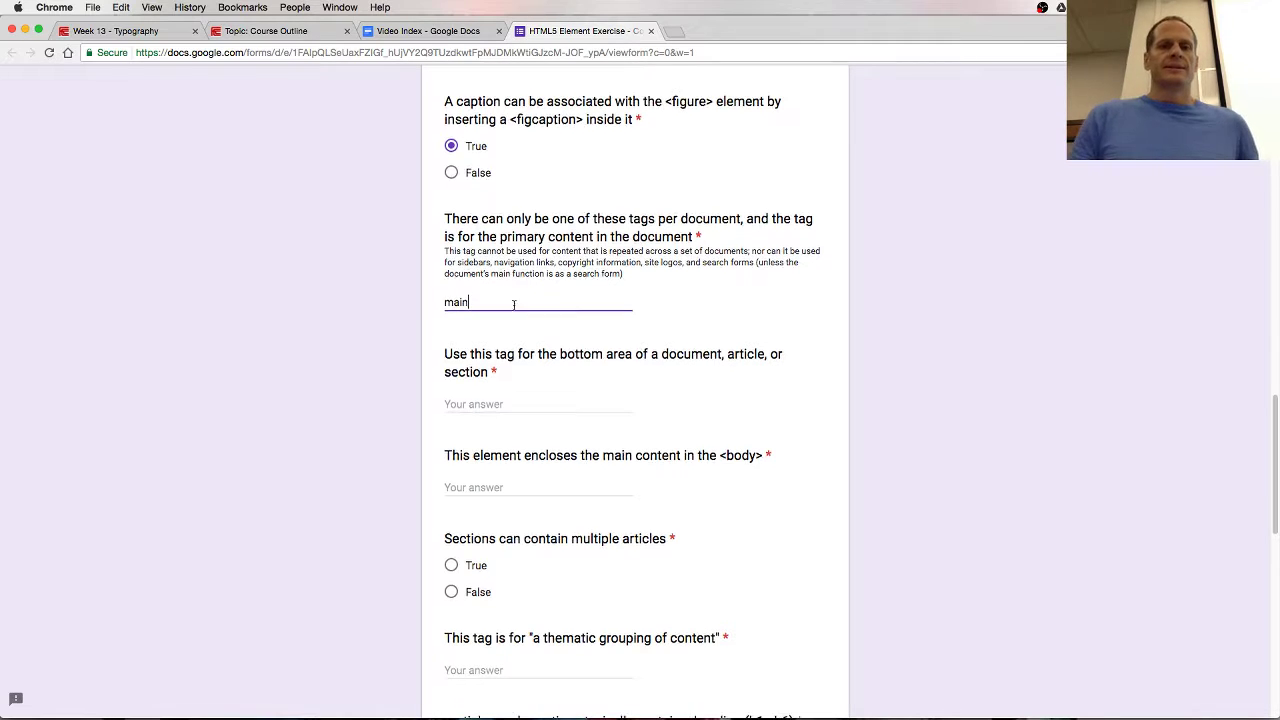
{"action": "left_click", "coordinate": [516, 399]}
{"action": "scroll", "coordinate": [518, 404], "scroll_direction": "down", "scroll_amount": 3}
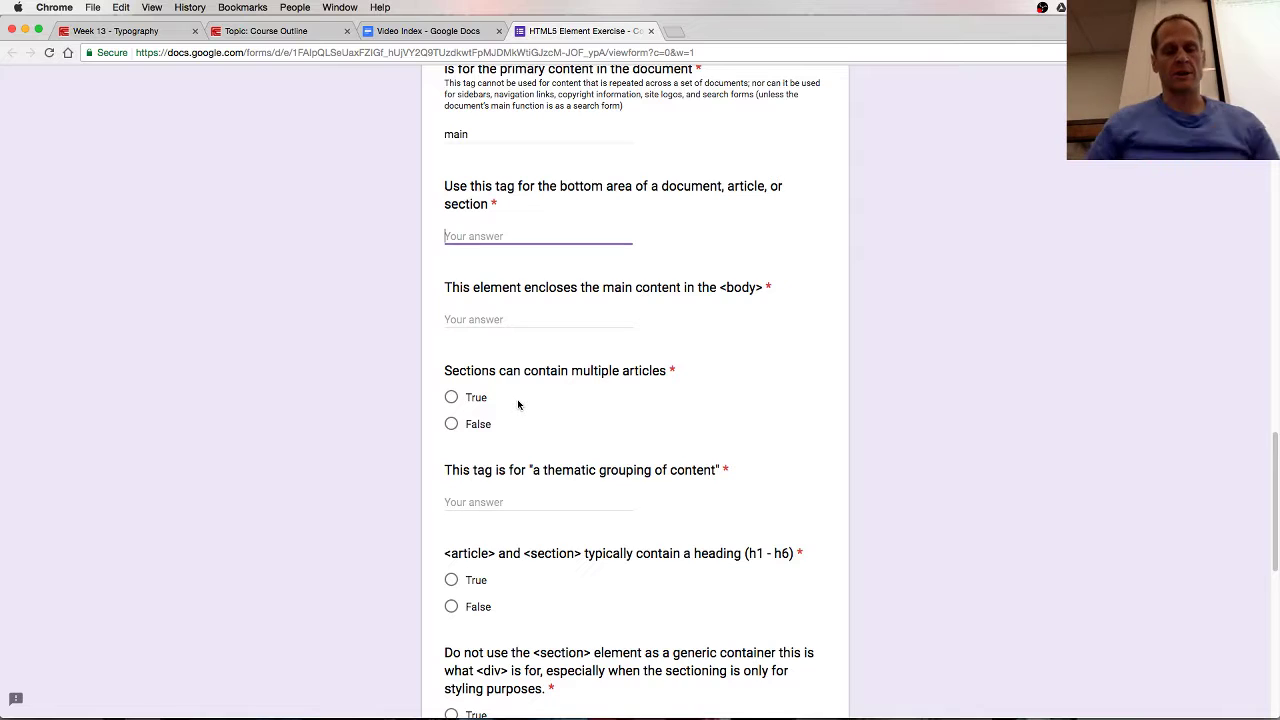
{"action": "type", "text": "footer"}
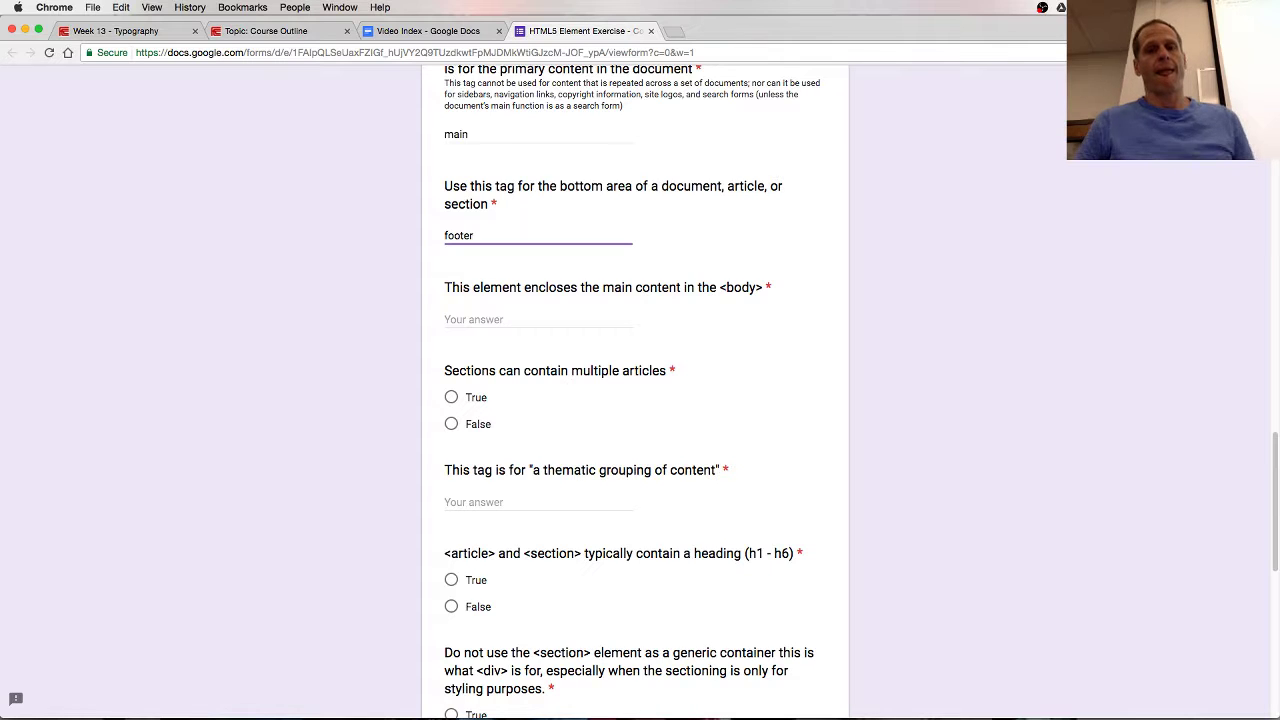
{"action": "left_click", "coordinate": [465, 319]}
Enter 'main' for the <body> question and open MDN's <main> page via a 'main mdn' search.
{"action": "type", "text": "m"}
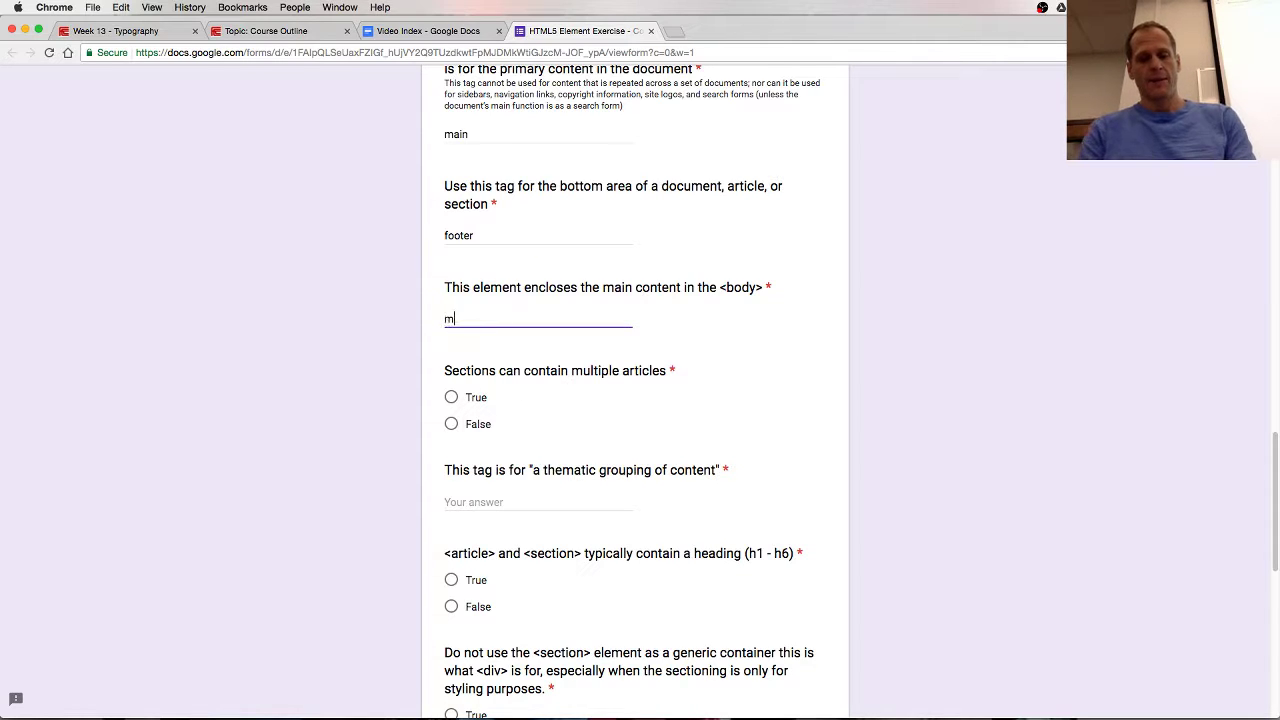
{"action": "type", "text": "ain"}
{"action": "key", "text": "super+t"}
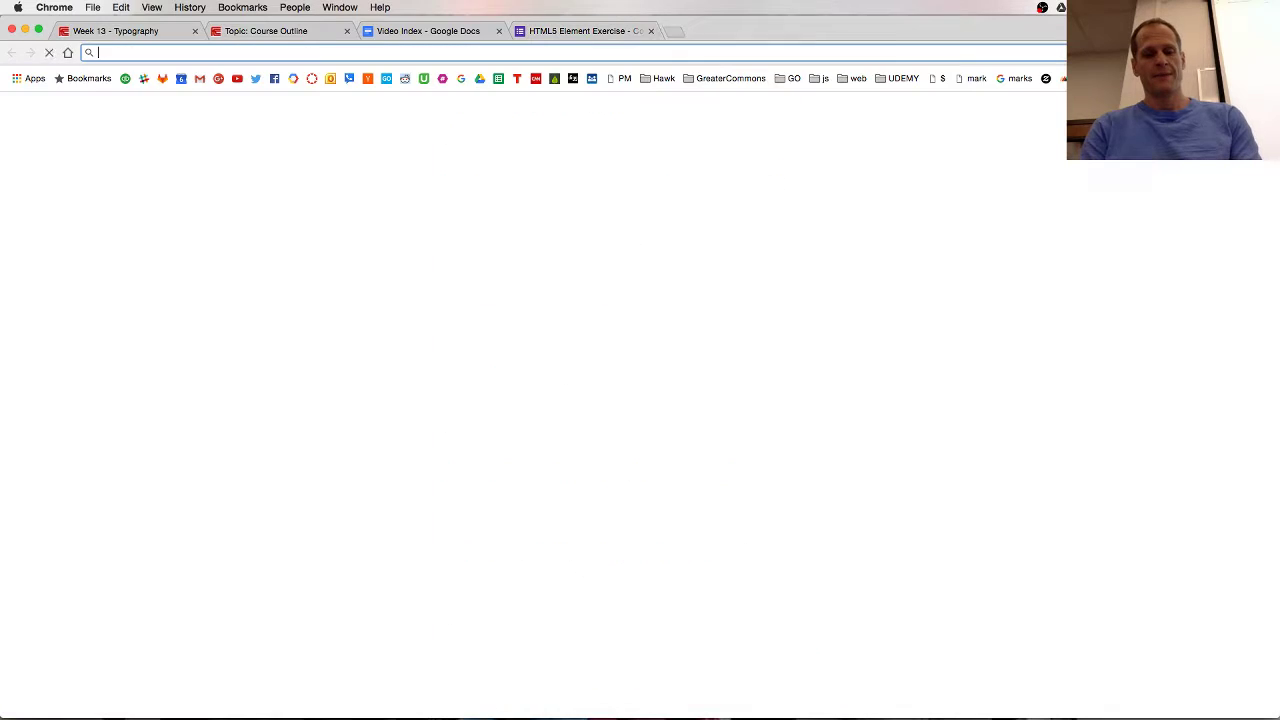
{"action": "type", "text": "main mdn"}
{"action": "key", "text": "Return"}
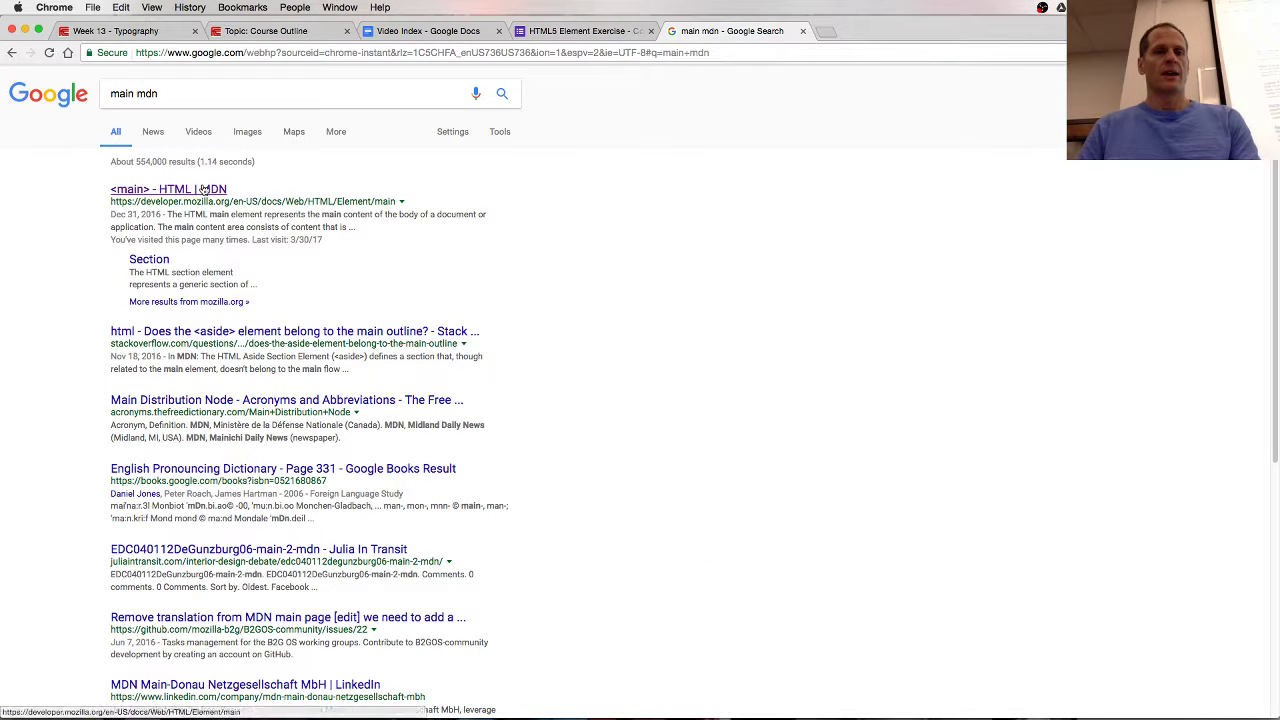
{"action": "left_click", "coordinate": [204, 189]}
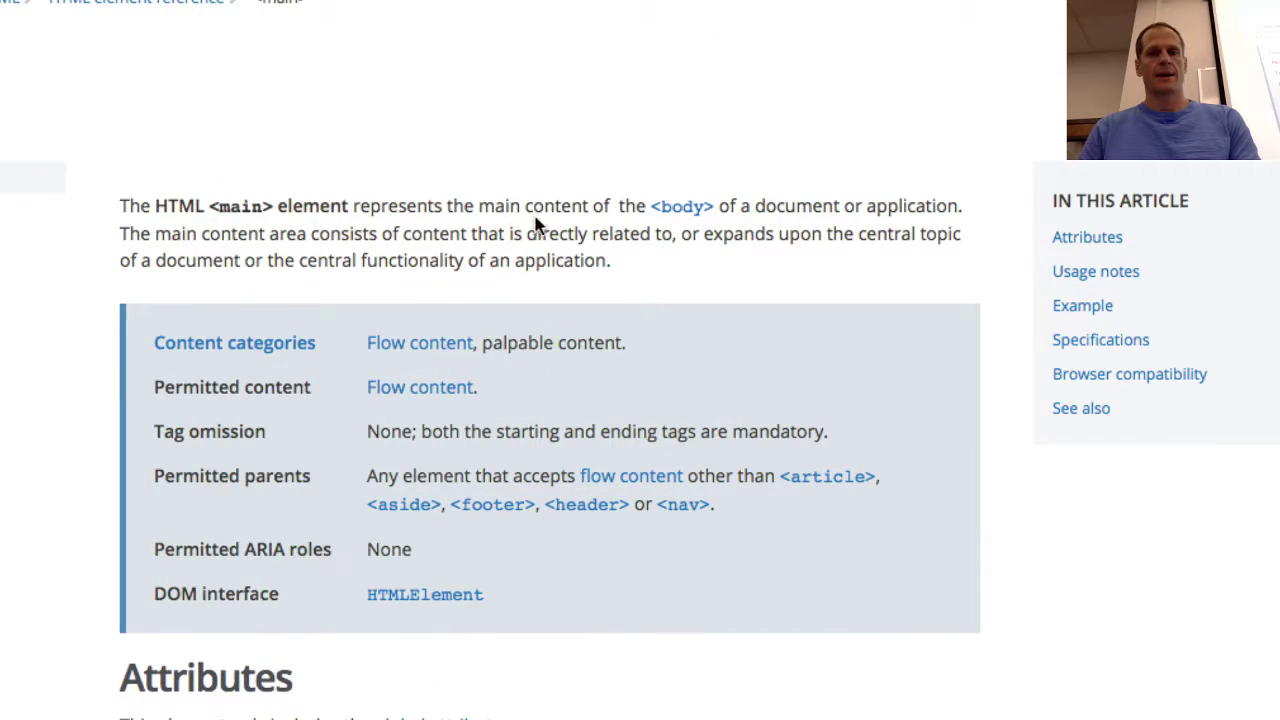
{"action": "left_click_drag", "start_coordinate": [609, 286], "coordinate": [664, 286]}
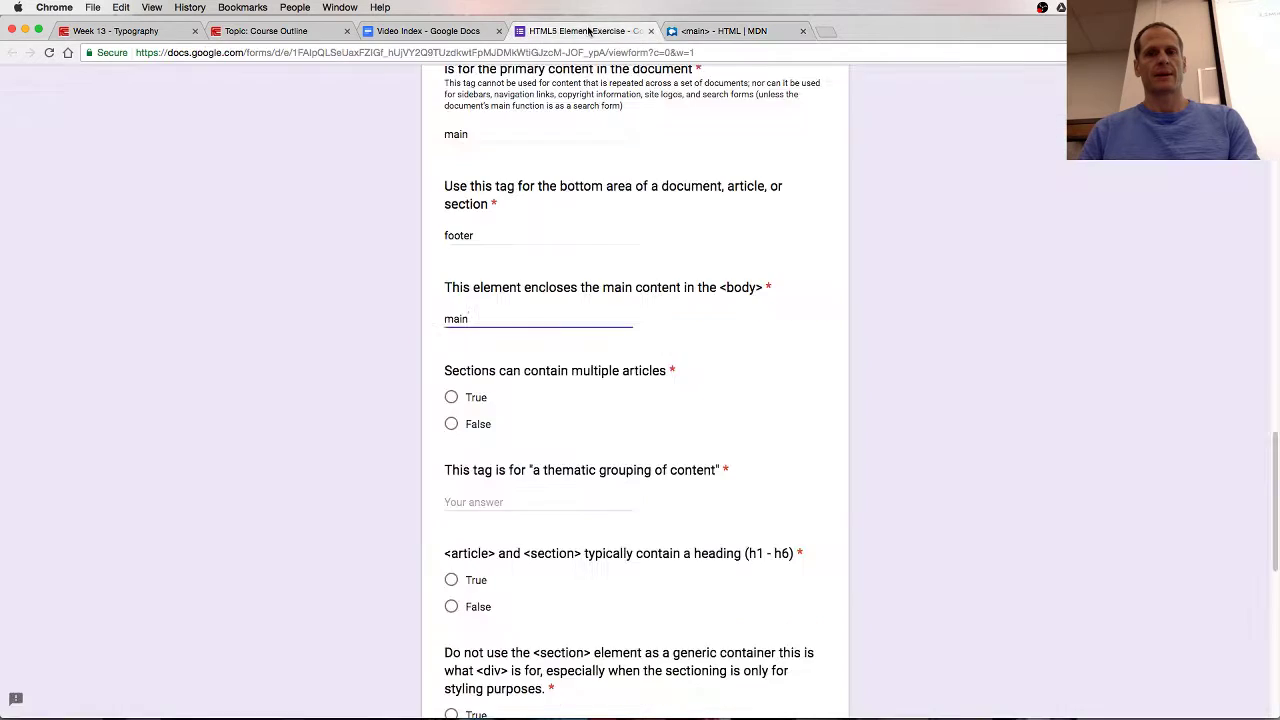
Re-read the primary-content question text in the quiz.
{"action": "left_click", "coordinate": [598, 30]}
{"action": "scroll", "coordinate": [606, 316], "scroll_direction": "up", "scroll_amount": 2}
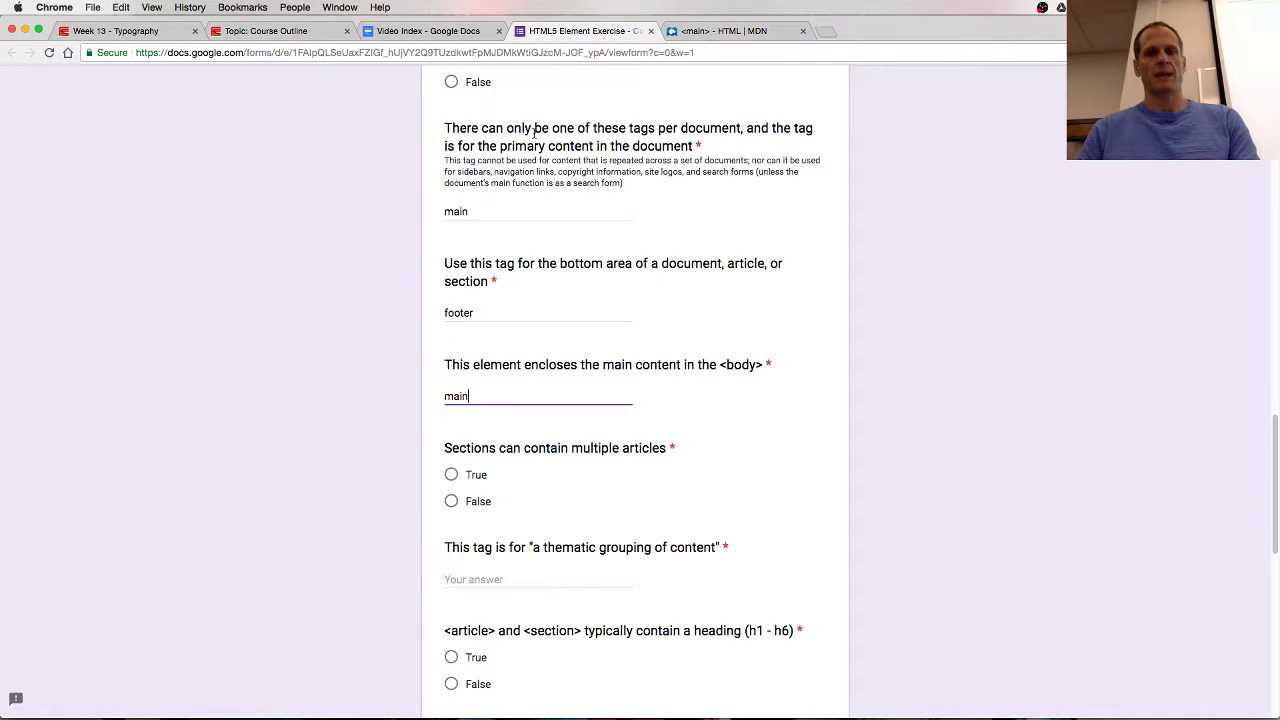
{"action": "left_click_drag", "start_coordinate": [534, 130], "coordinate": [692, 146]}
{"action": "left_click", "coordinate": [599, 143]}
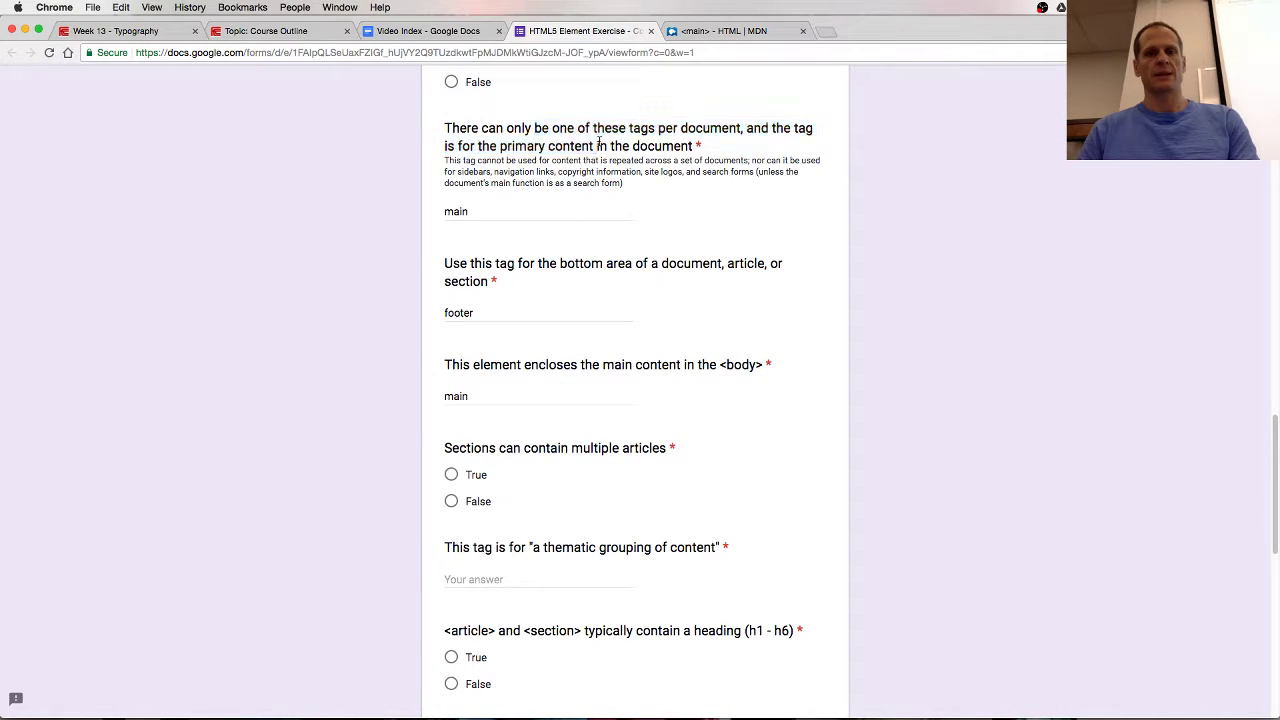
Find MDN's rule that a document may contain only one <main> element.
{"action": "left_click", "coordinate": [725, 32]}
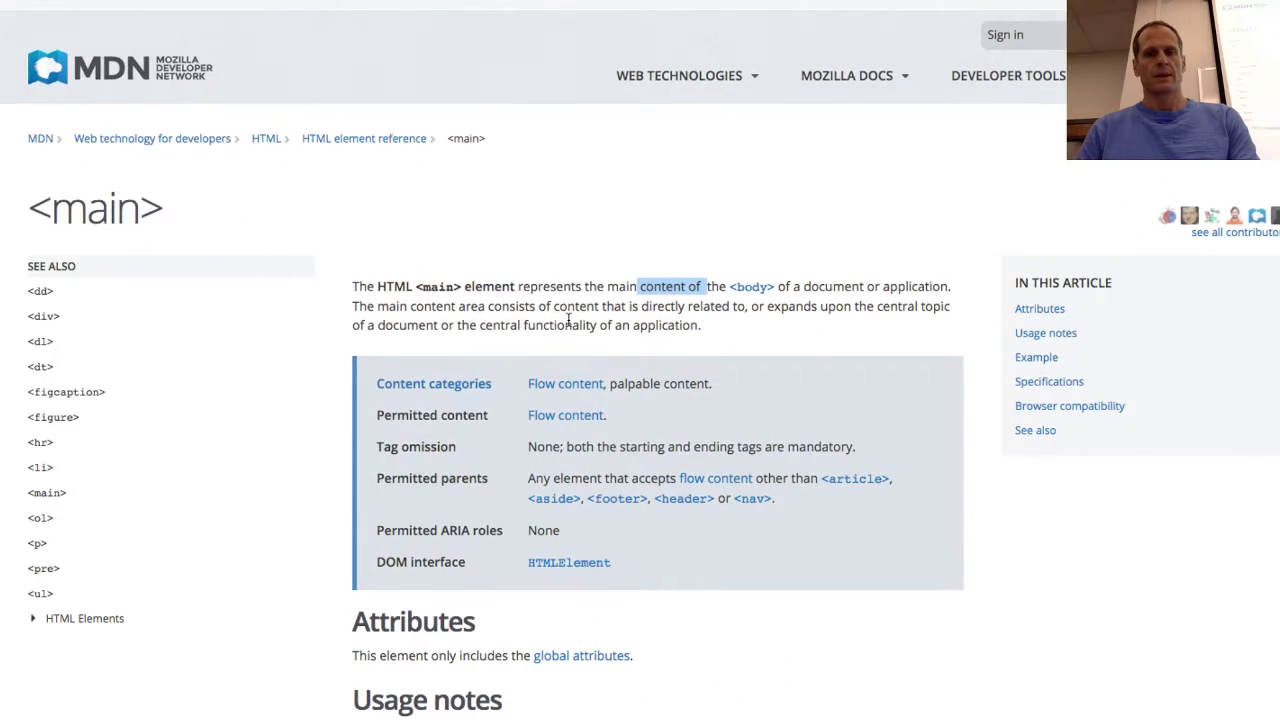
{"action": "scroll", "coordinate": [569, 320], "scroll_direction": "down", "scroll_amount": 2}
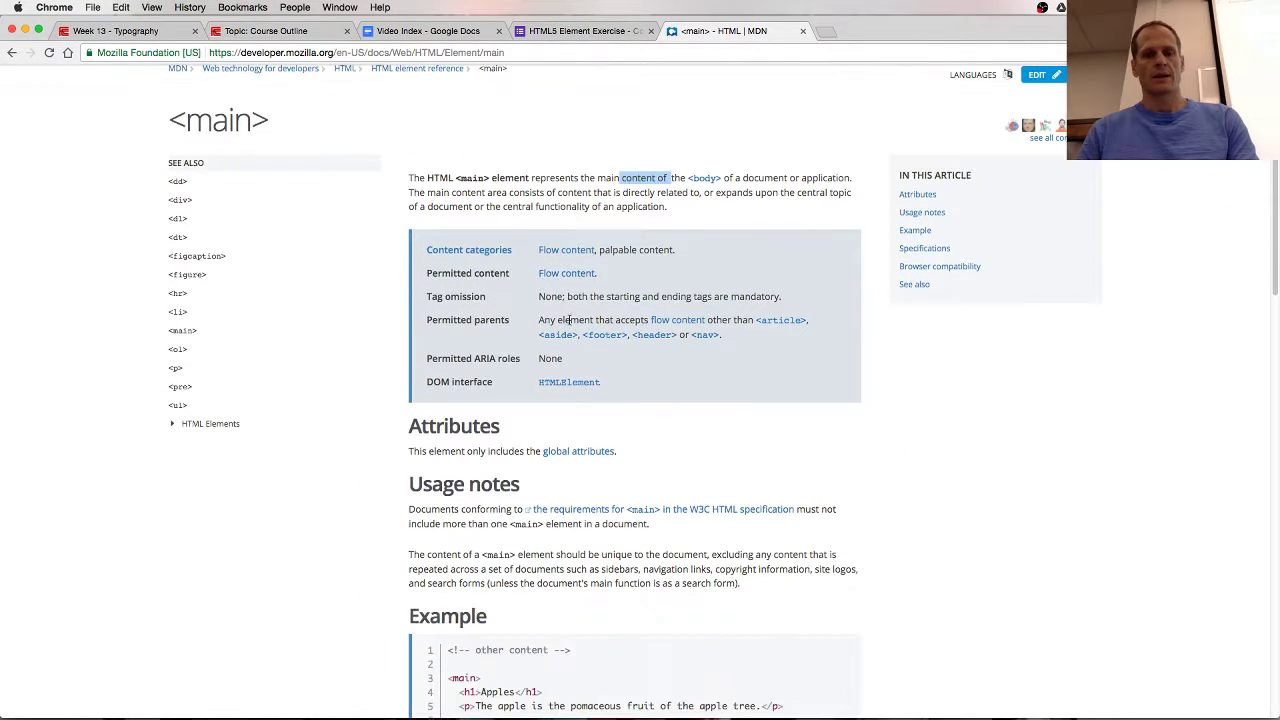
{"action": "key", "text": "super+f"}
{"action": "type", "text": "one"}
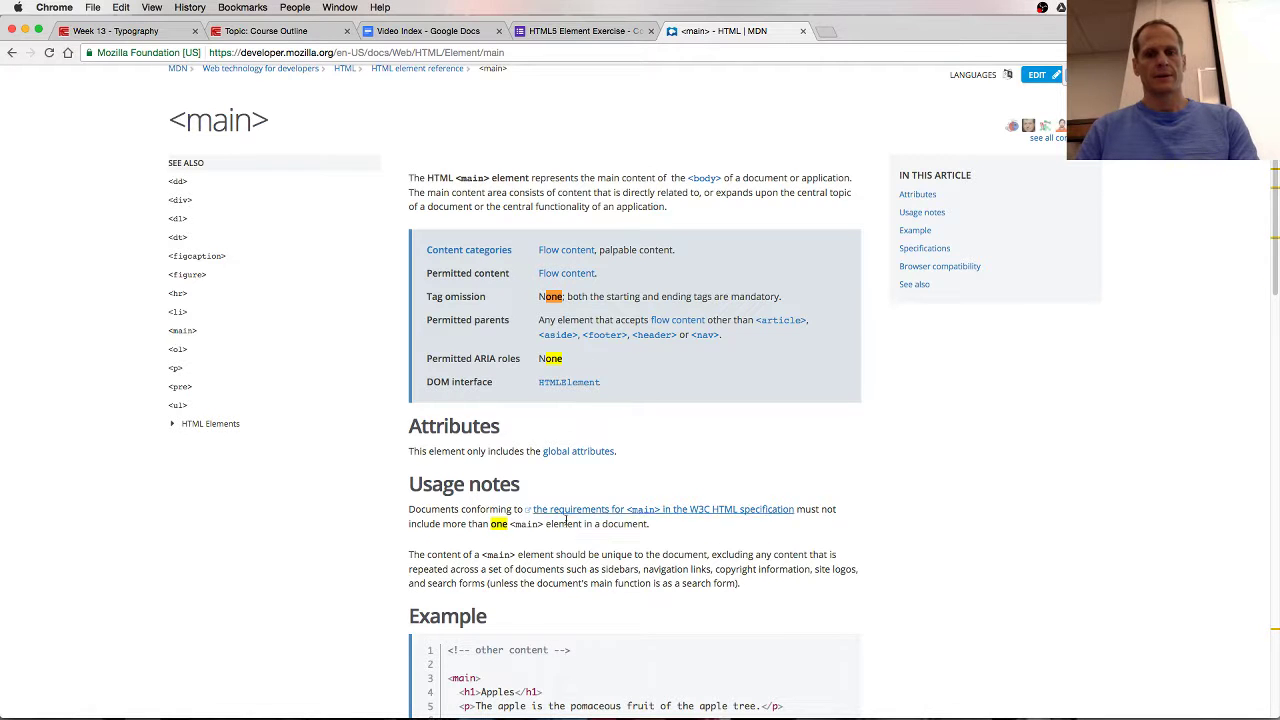
{"action": "left_click_drag", "start_coordinate": [491, 524], "coordinate": [663, 527]}
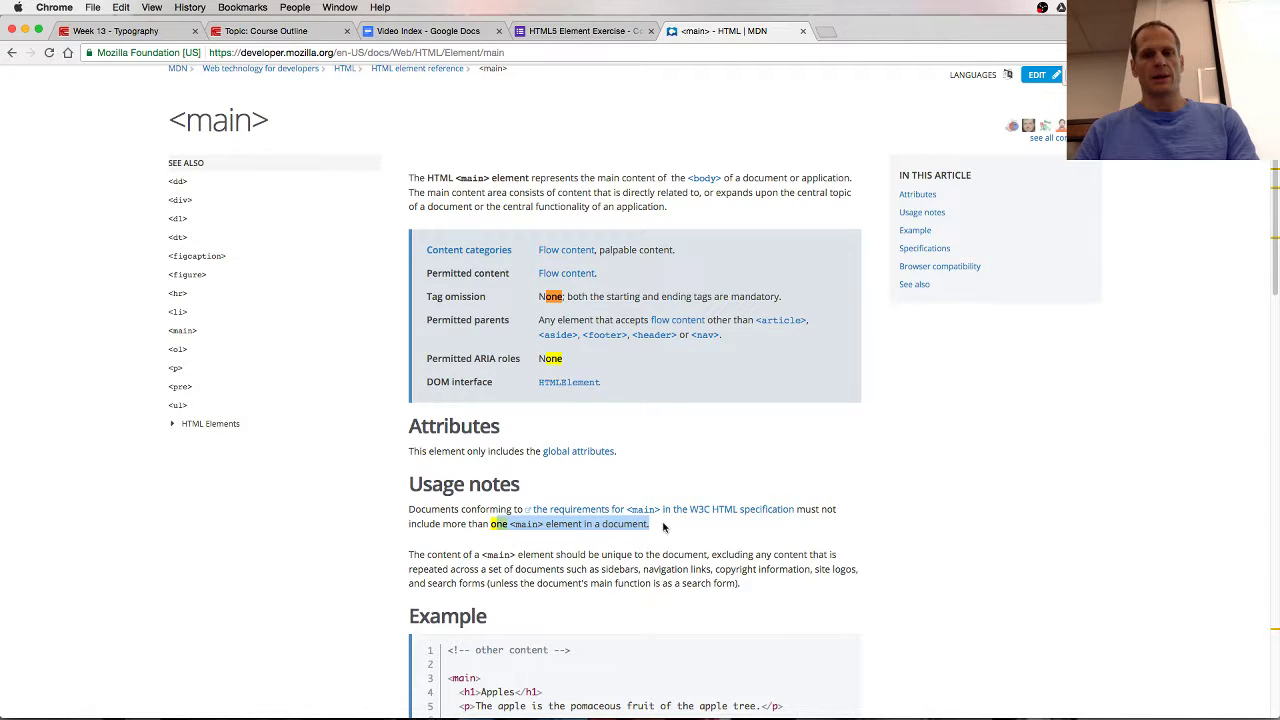
{"action": "left_click", "coordinate": [666, 528]}
In the quiz, mark 'Sections can contain multiple articles' as True.
{"action": "left_click", "coordinate": [598, 31]}
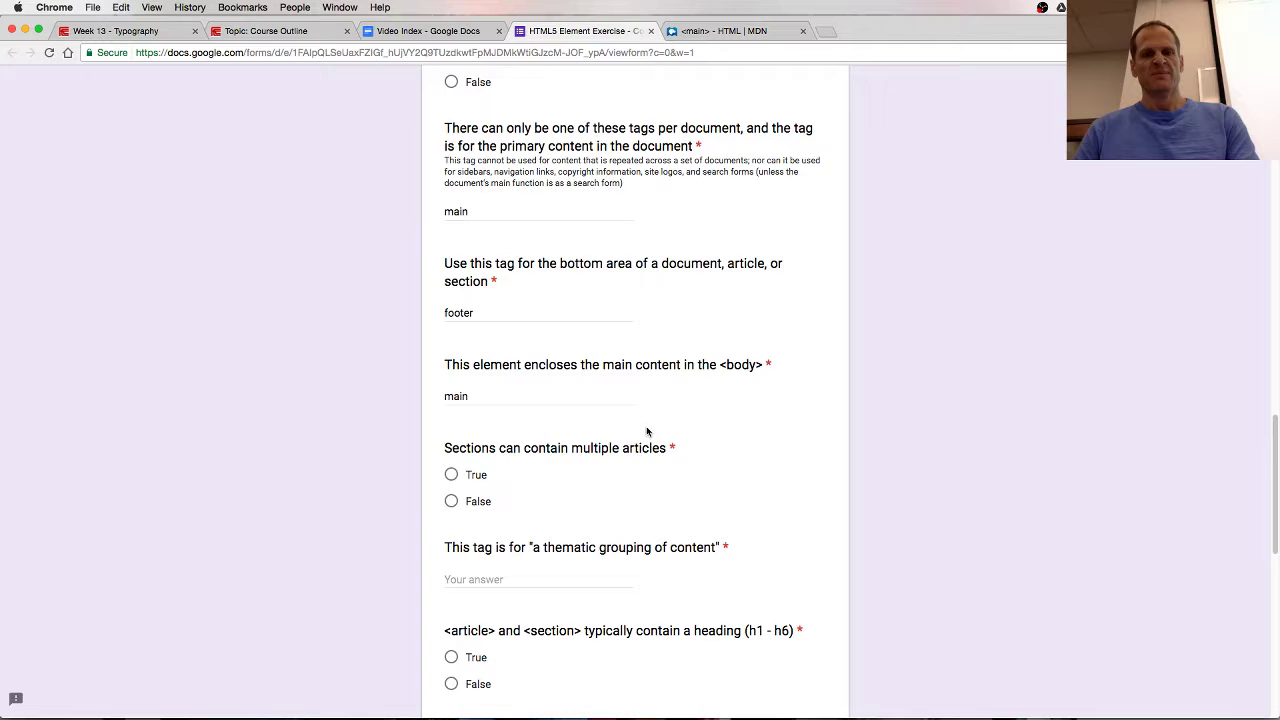
{"action": "scroll", "coordinate": [591, 388], "scroll_direction": "down", "scroll_amount": 5}
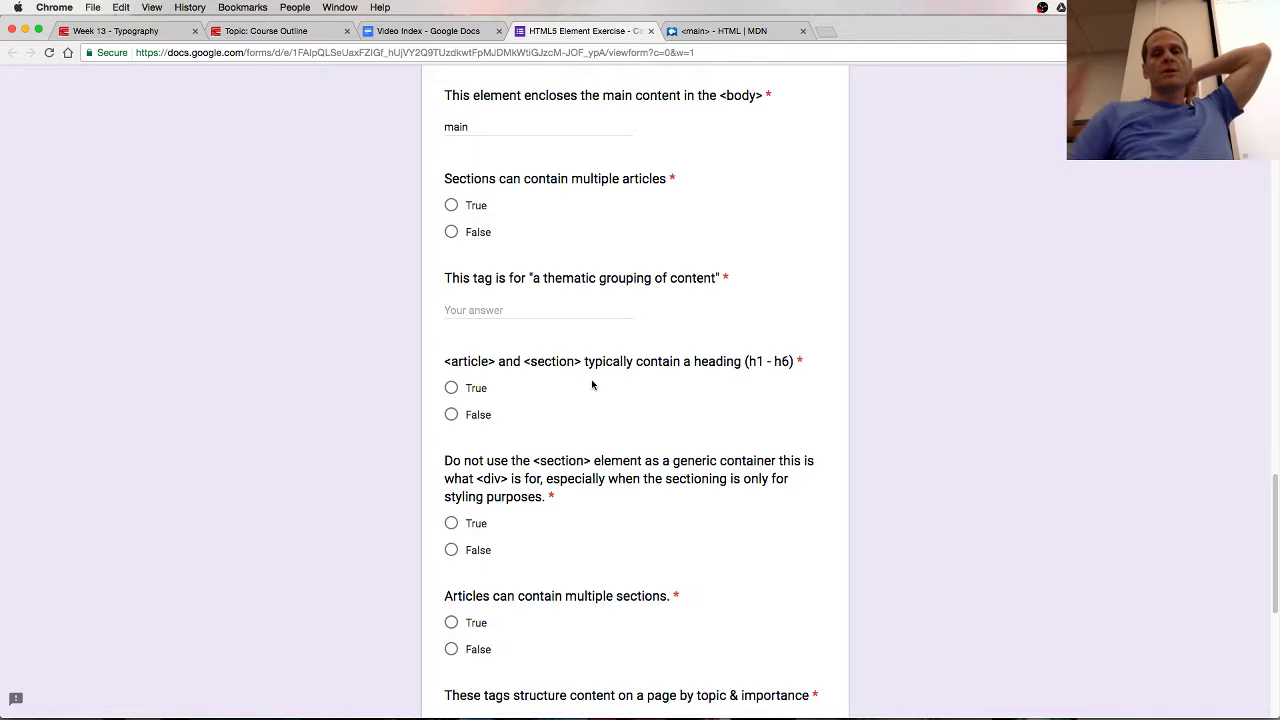
{"action": "left_click", "coordinate": [451, 205]}
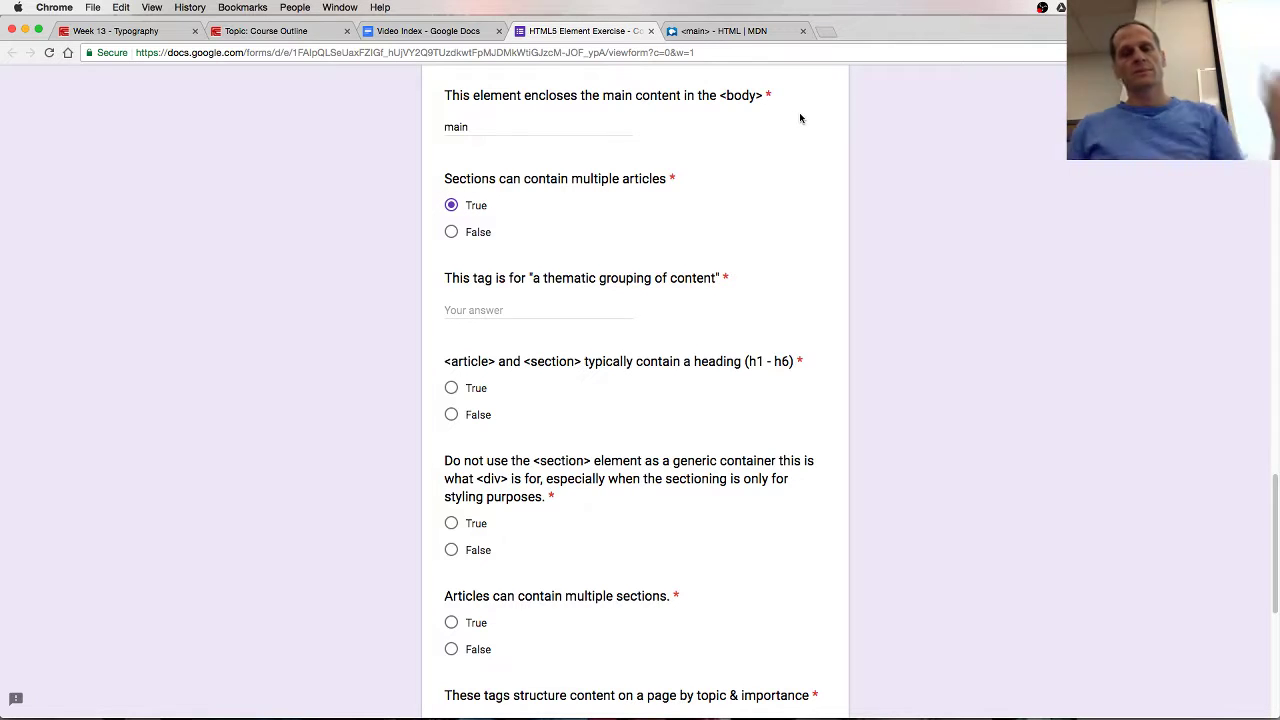
Search 'section mdn', open MDN's <section> page and its Sectioning content category description.
{"action": "key", "text": "super+t"}
{"action": "type", "text": "section m"}
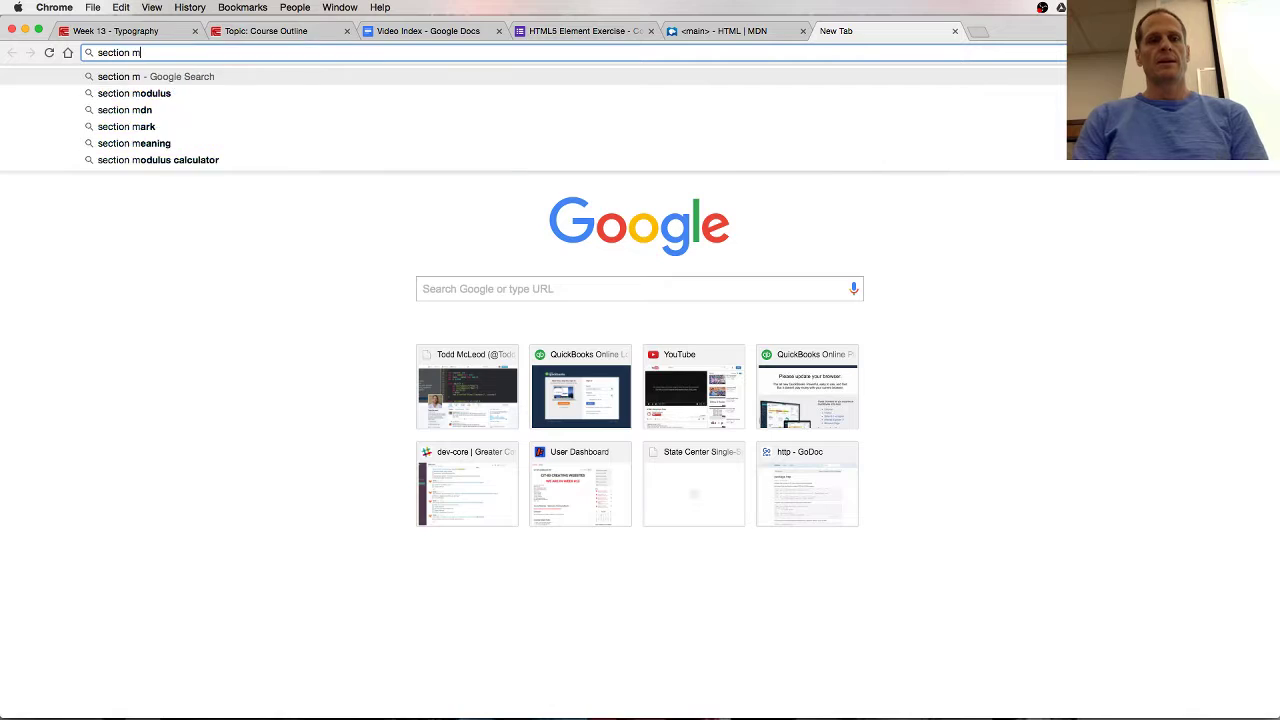
{"action": "key", "text": "Return"}
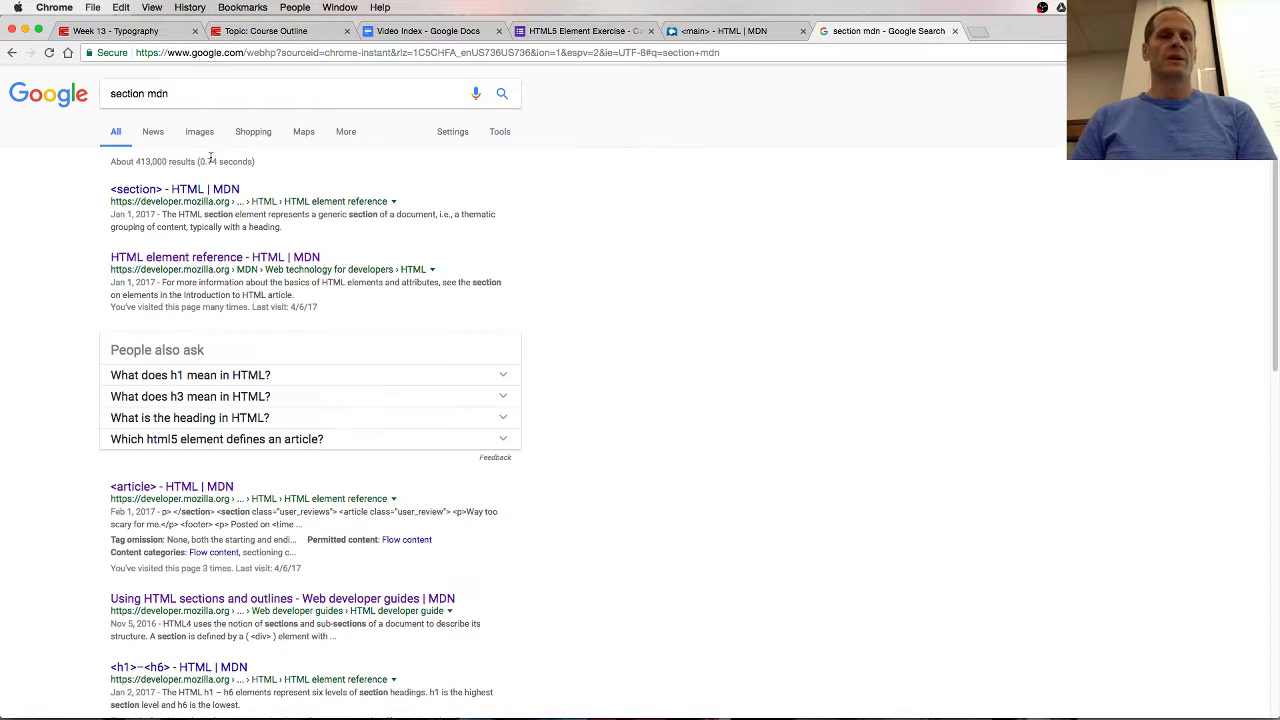
{"action": "left_click", "coordinate": [160, 188]}
{"action": "scroll", "coordinate": [700, 260], "scroll_direction": "down", "scroll_amount": 5}
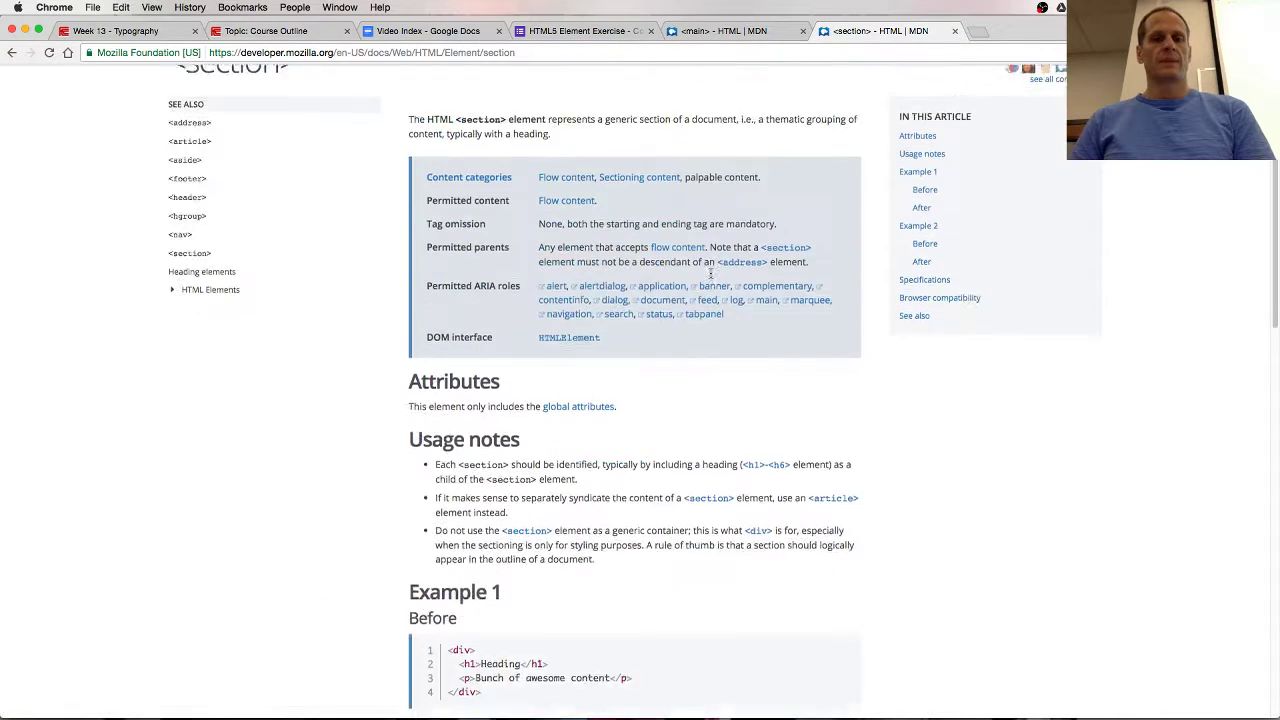
{"action": "scroll", "coordinate": [710, 273], "scroll_direction": "up", "scroll_amount": 5}
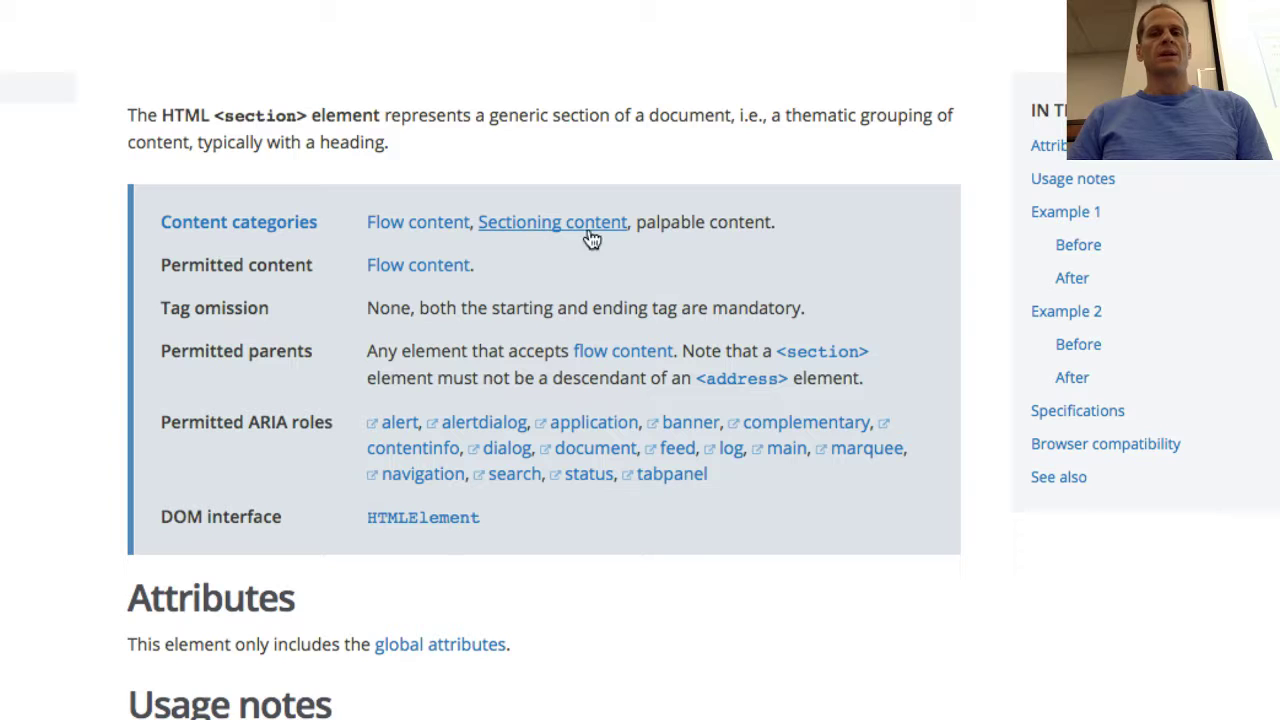
{"action": "left_click", "coordinate": [527, 229]}
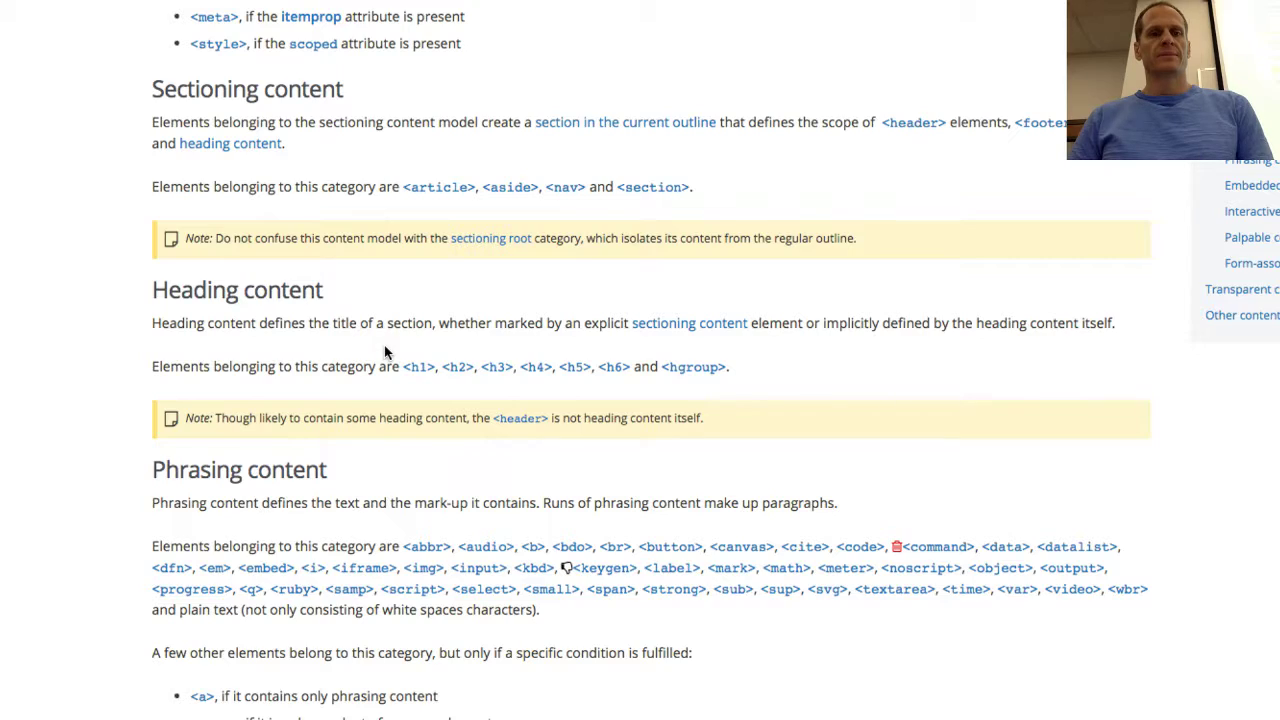
Close the MDN <main> page and return to the top of the <section> reference.
{"action": "left_click", "coordinate": [690, 33]}
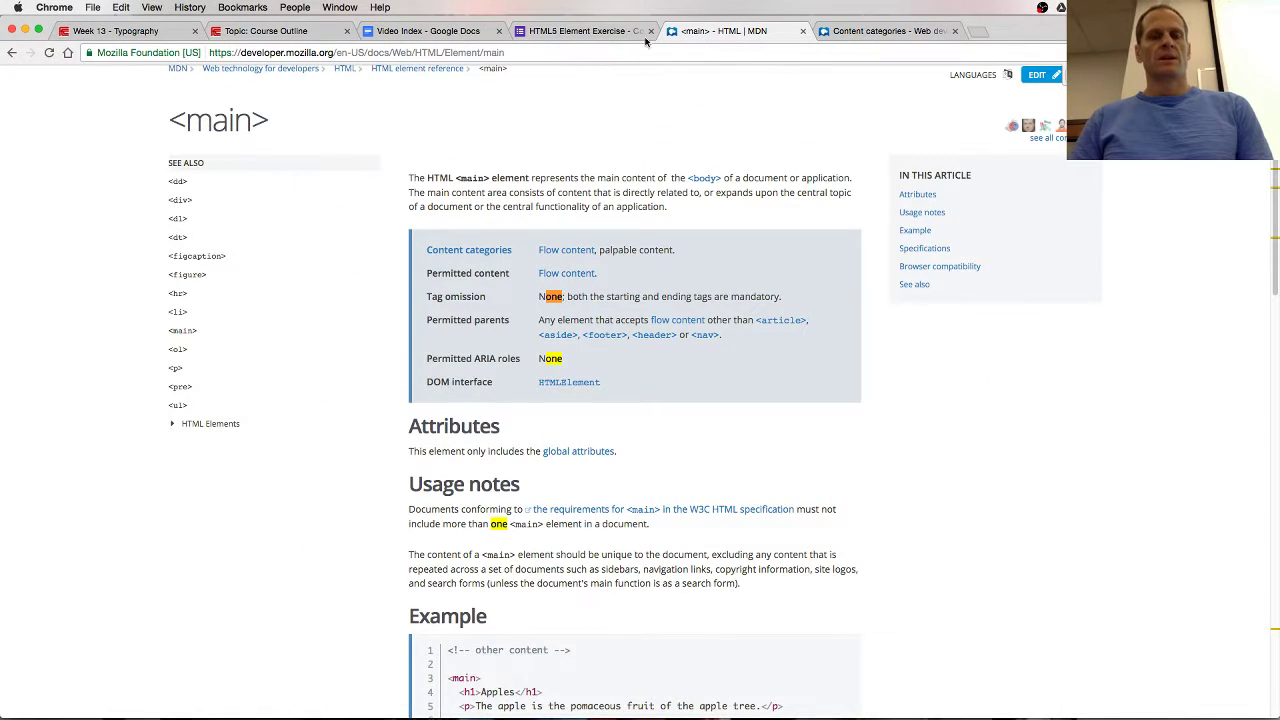
{"action": "left_click", "coordinate": [802, 31]}
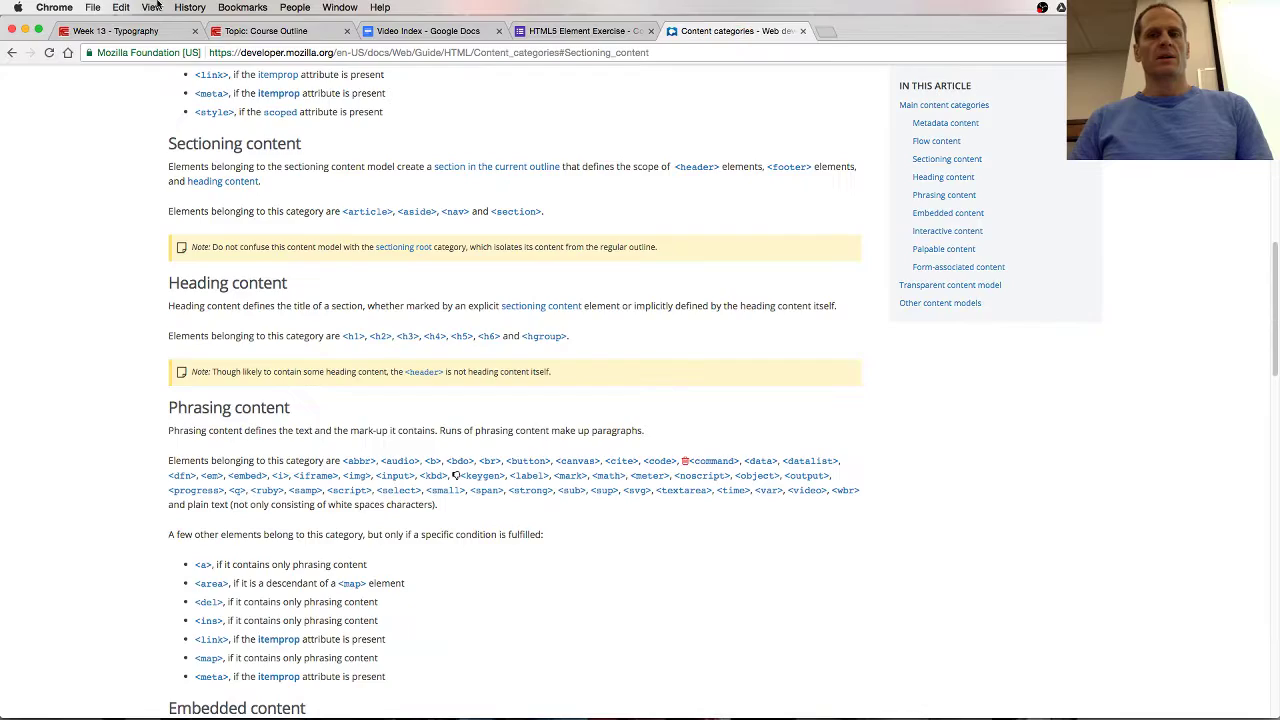
{"action": "left_click", "coordinate": [510, 369]}
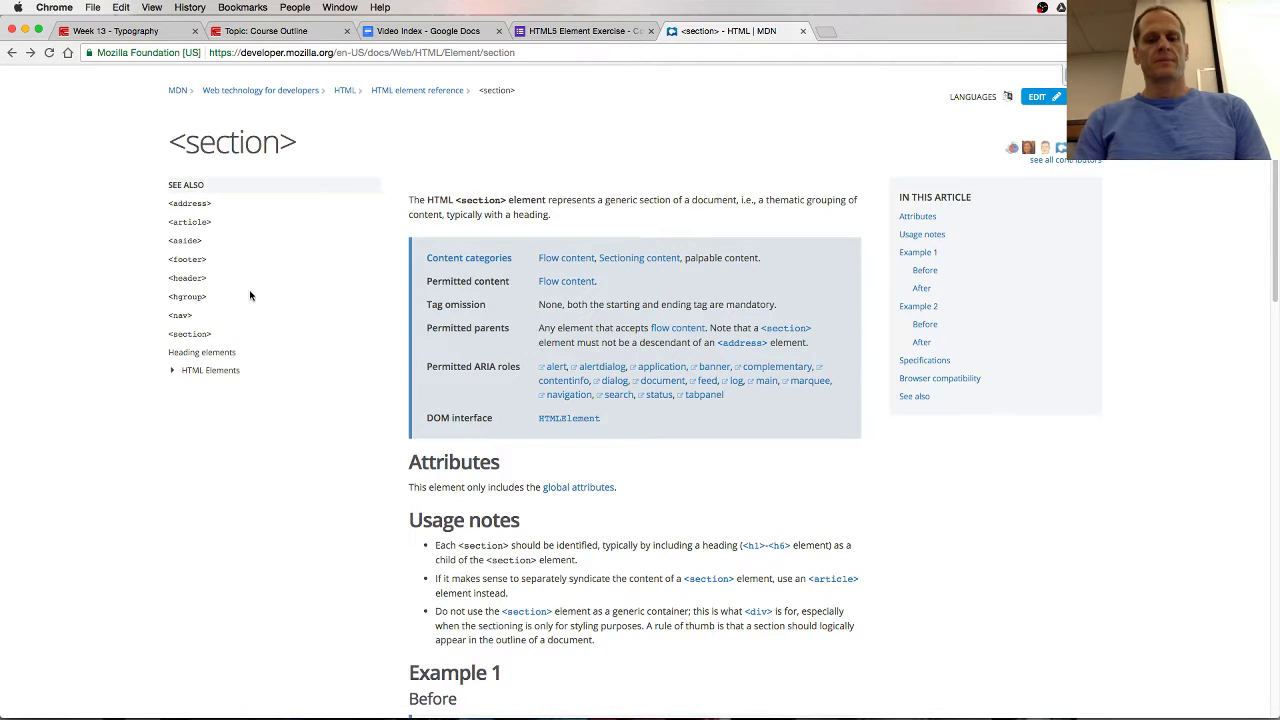
{"action": "scroll", "coordinate": [237, 316], "scroll_direction": "down", "scroll_amount": 5}
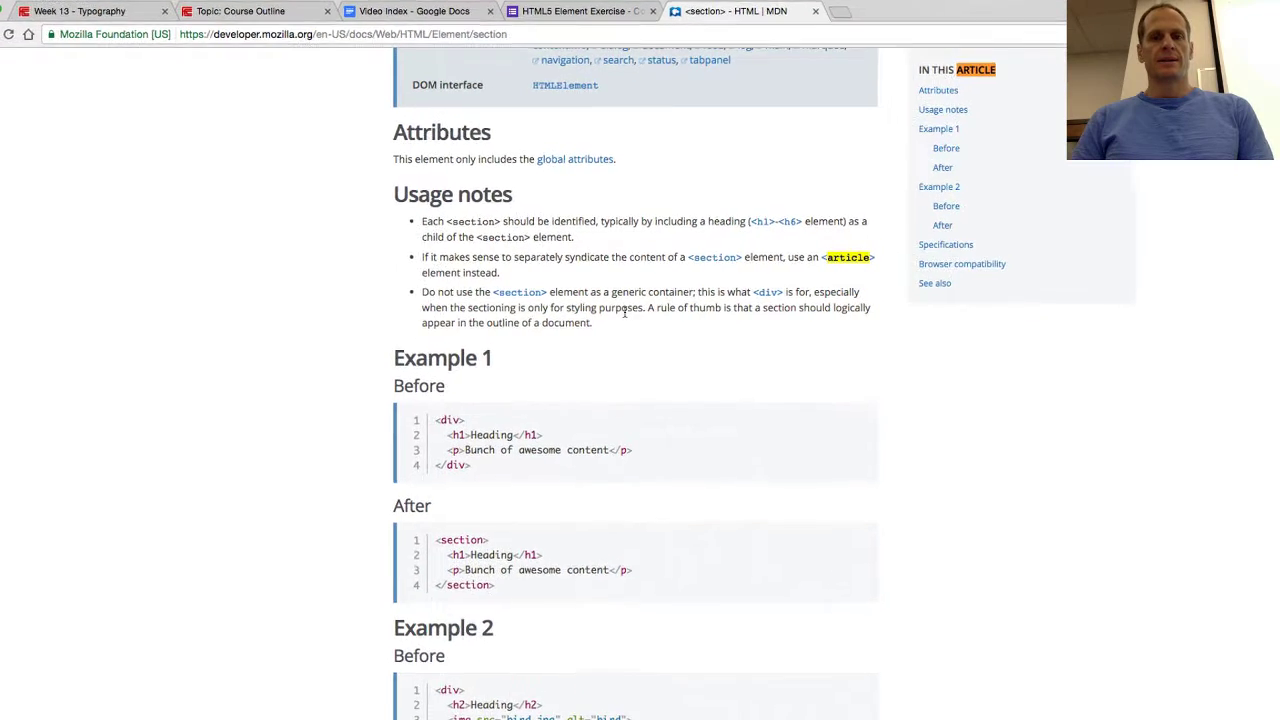
{"action": "scroll", "coordinate": [625, 313], "scroll_direction": "down", "scroll_amount": 15}
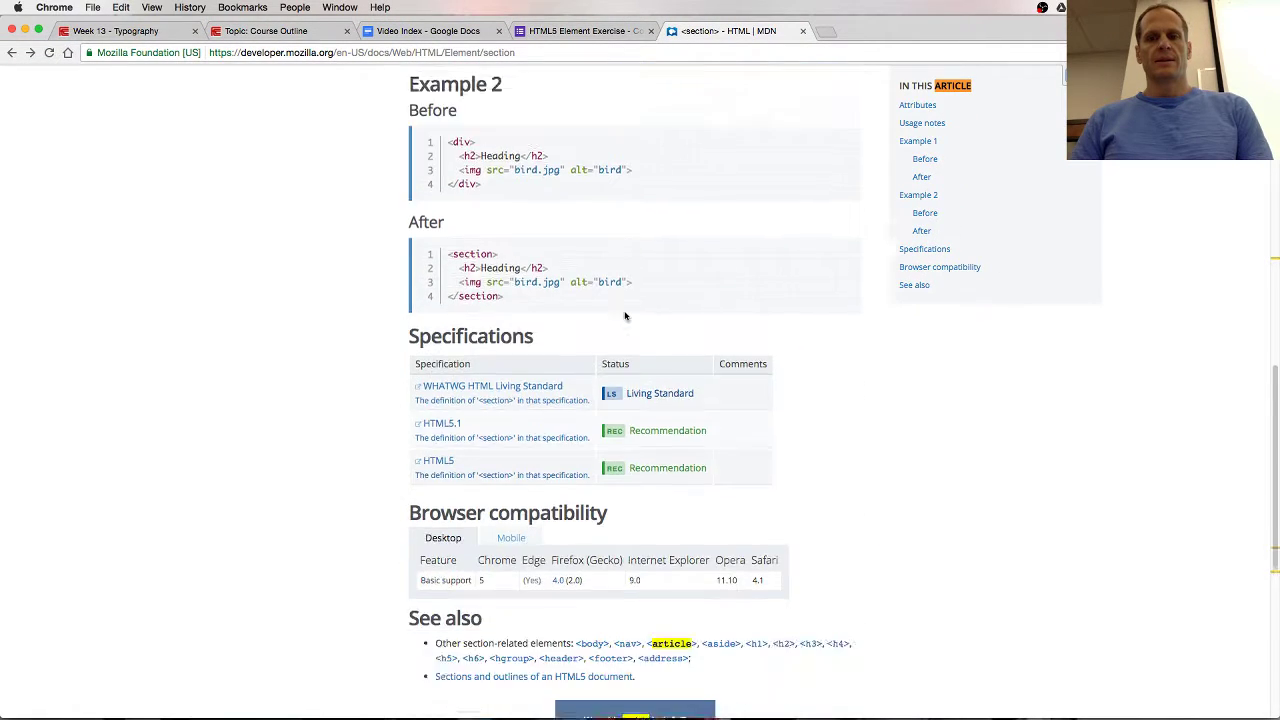
{"action": "key", "text": "Home"}
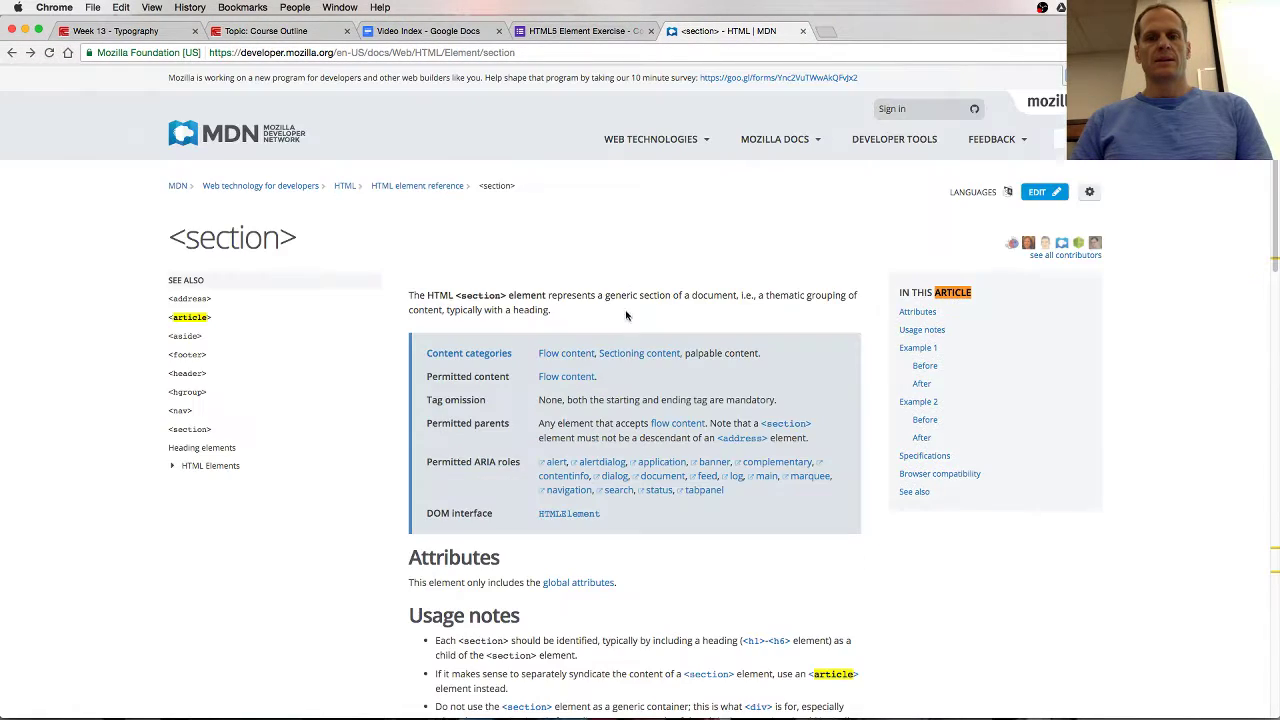
Start typing 'section' into the thematic-grouping question's answer box.
{"action": "left_click", "coordinate": [802, 31]}
{"action": "left_click", "coordinate": [485, 310]}
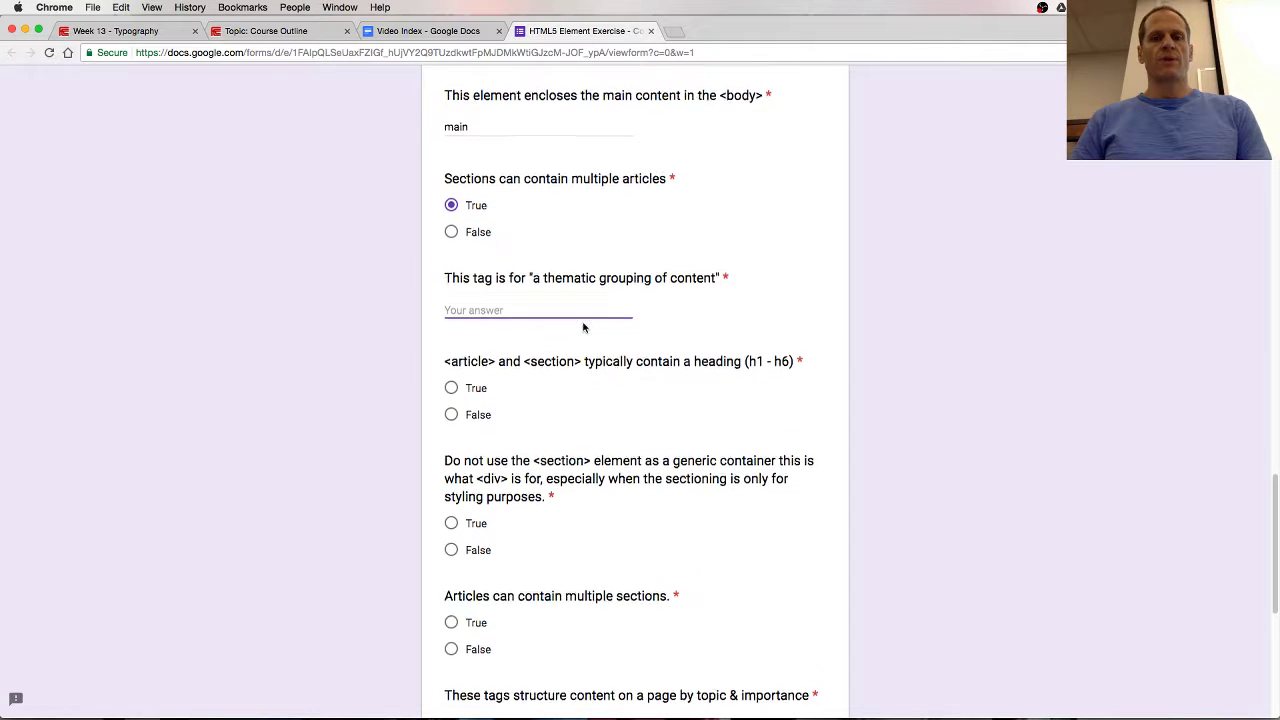
{"action": "scroll", "coordinate": [583, 325], "scroll_direction": "down", "scroll_amount": 3}
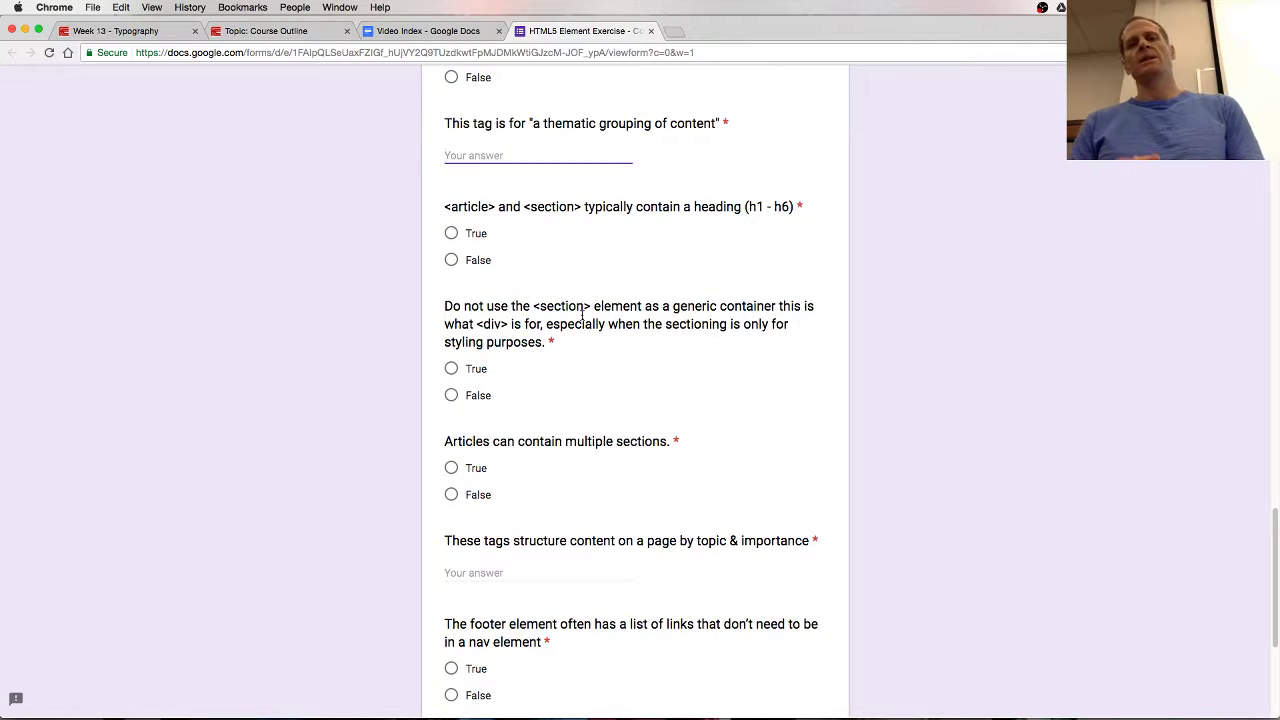
{"action": "scroll", "coordinate": [582, 315], "scroll_direction": "up", "scroll_amount": 2}
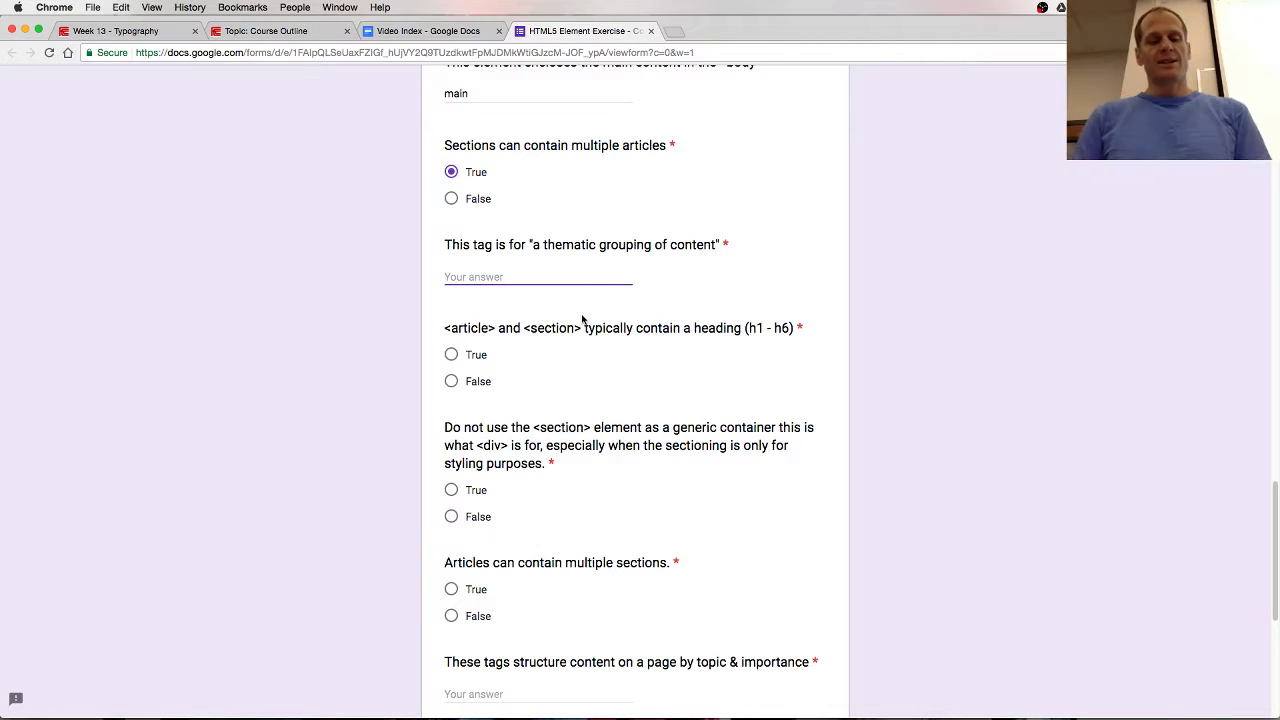
{"action": "type", "text": "section"}
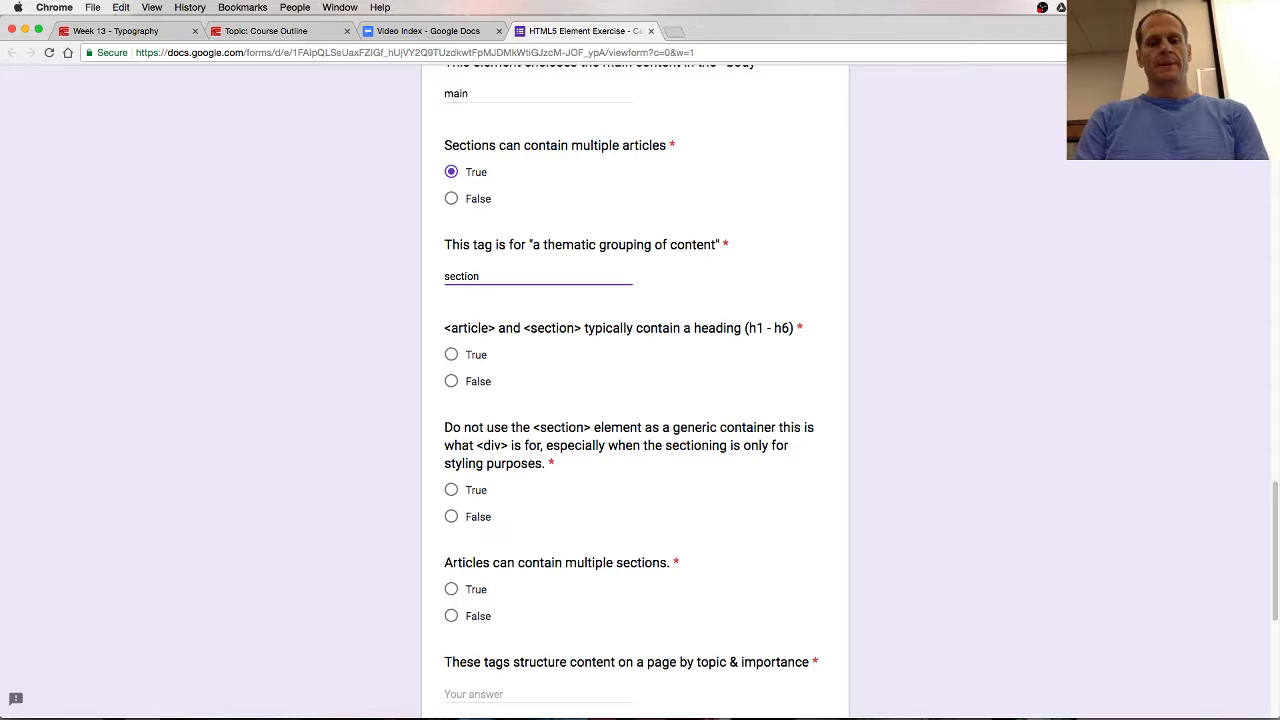
Confirm 'thematic' grouping in MDN's <section> definition via 'section mdn', then return to the quiz.
{"action": "key", "text": "ctrl+t"}
{"action": "type", "text": "section mdn"}
{"action": "key", "text": "Return"}
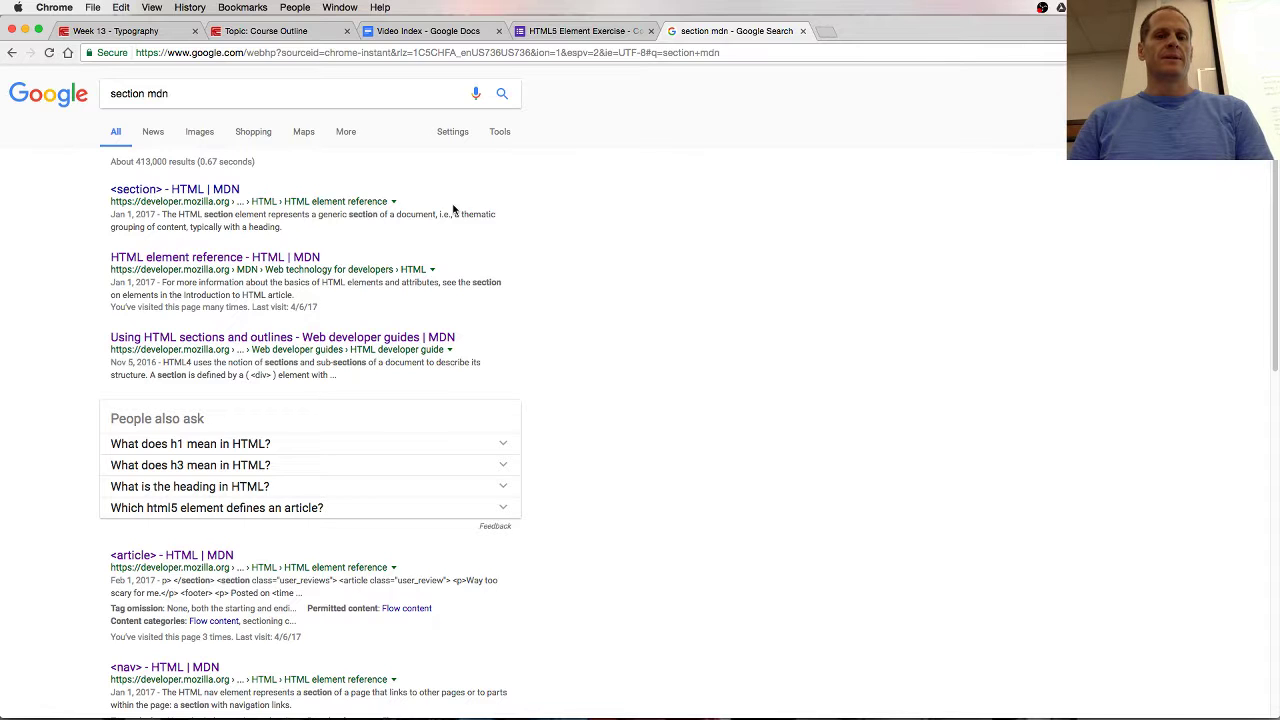
{"action": "left_click", "coordinate": [195, 190]}
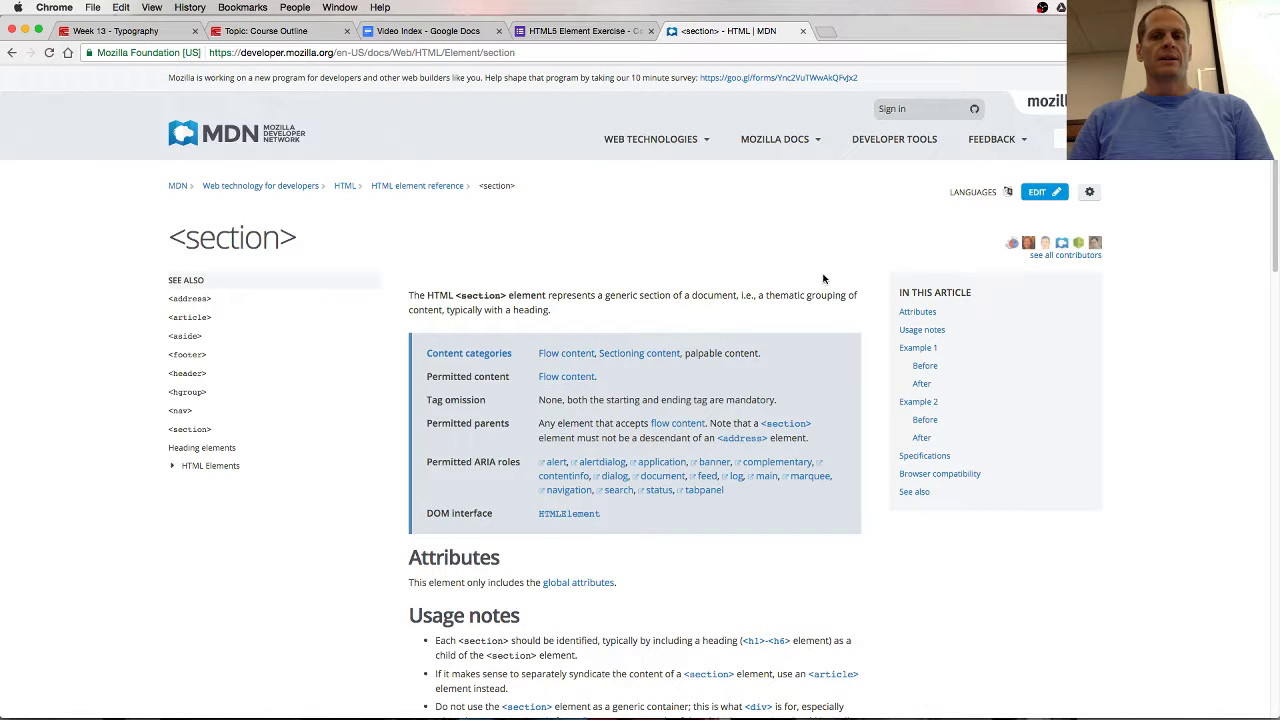
{"action": "double_click", "coordinate": [795, 297]}
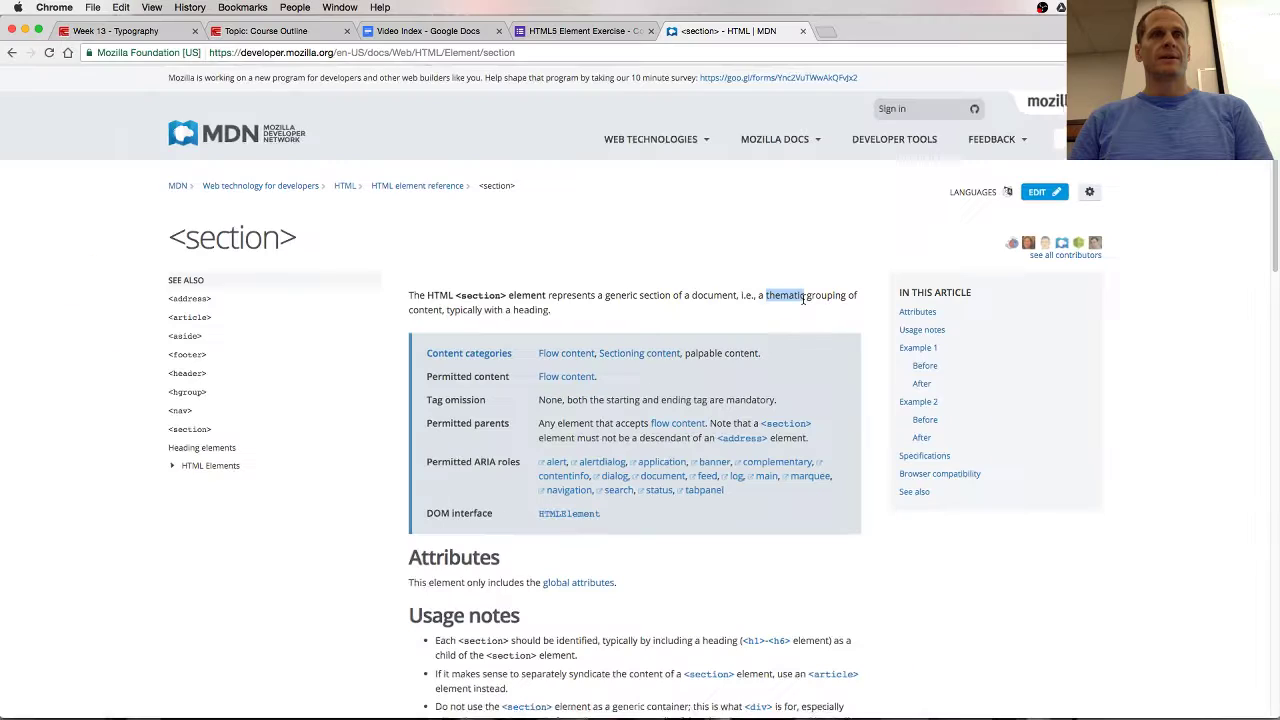
{"action": "left_click", "coordinate": [802, 32]}
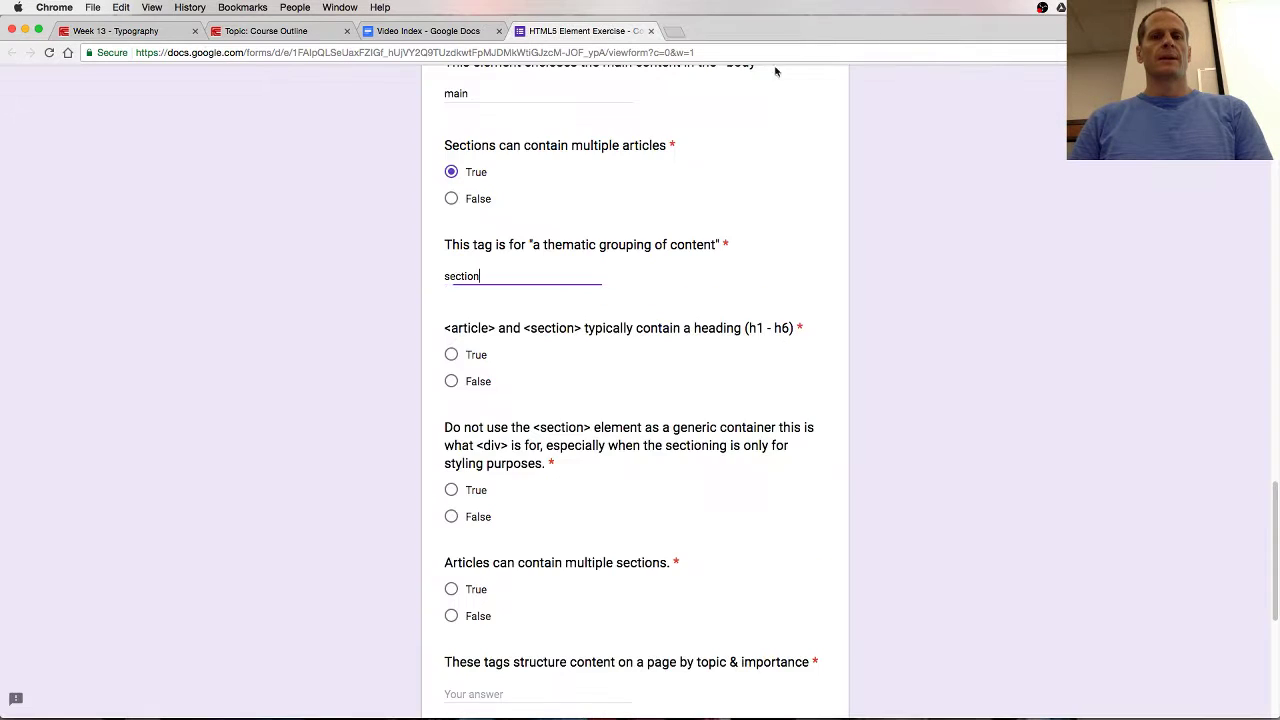
{"action": "scroll", "coordinate": [546, 321], "scroll_direction": "down", "scroll_amount": 3}
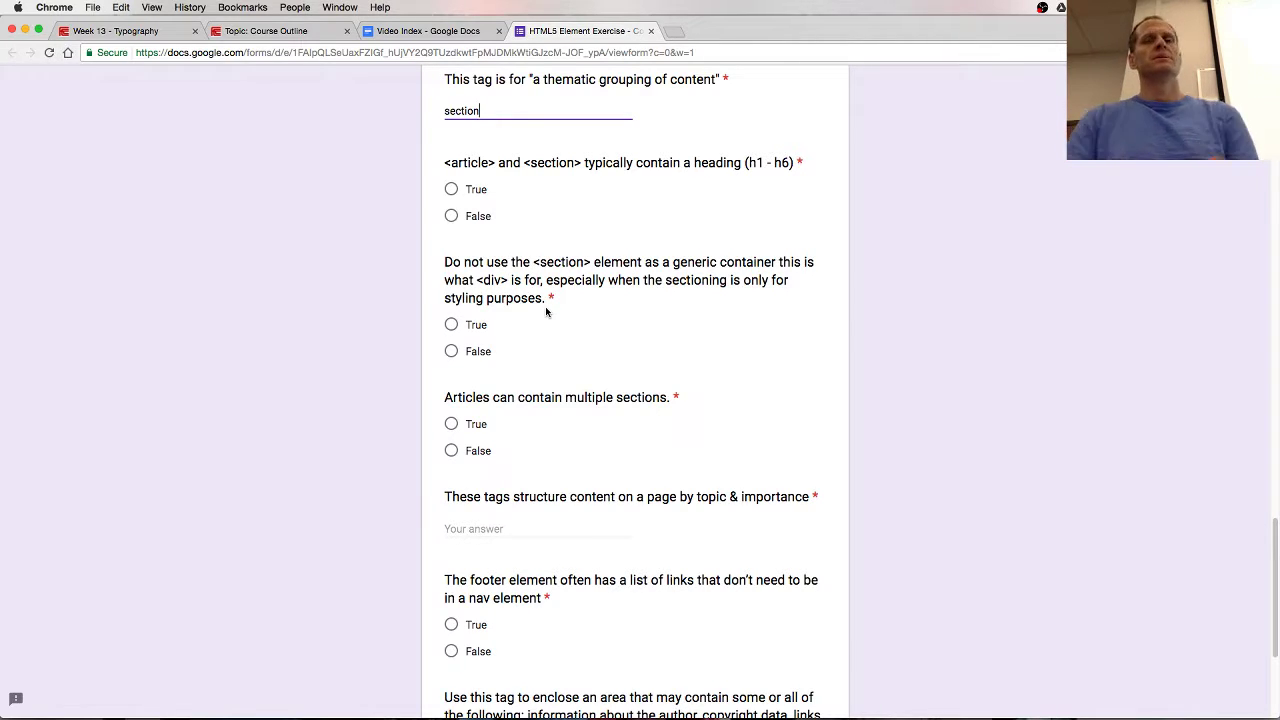
Mark True that articles and sections contain headings, then open MDN's <section> page via 'mdn section'.
{"action": "left_click", "coordinate": [452, 190]}
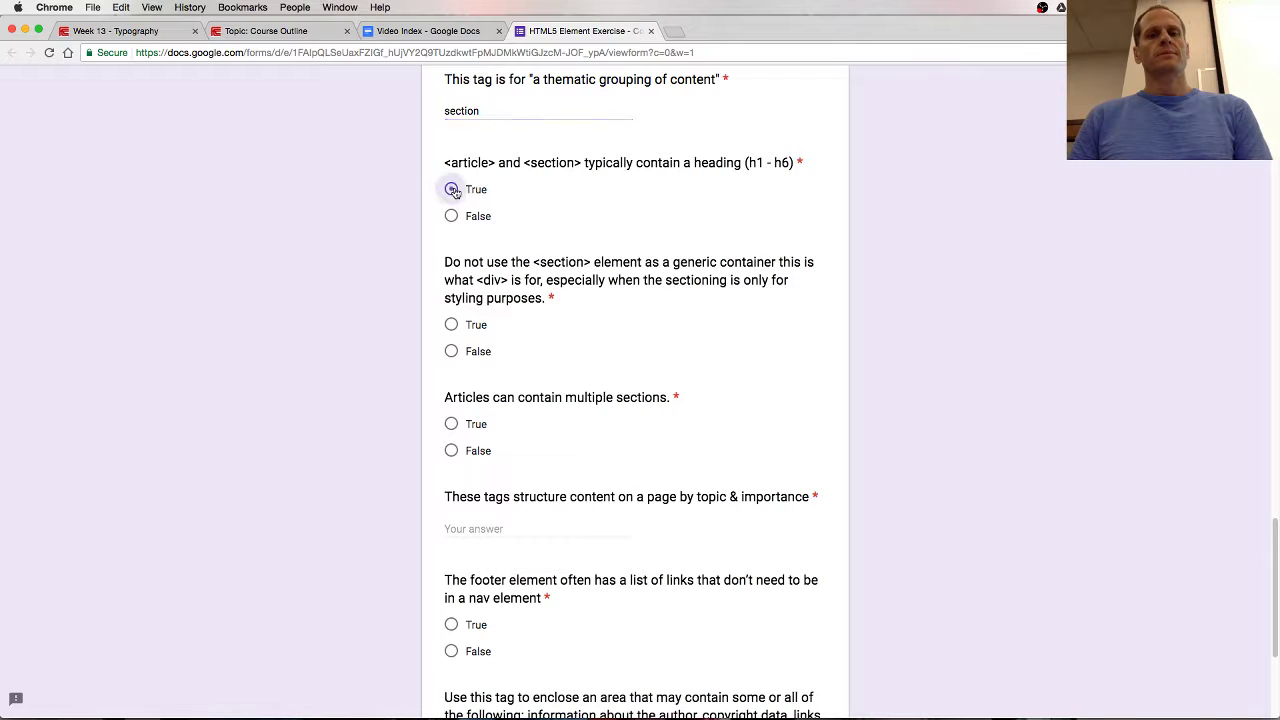
{"action": "left_click", "coordinate": [675, 33]}
{"action": "type", "text": "mdn "}
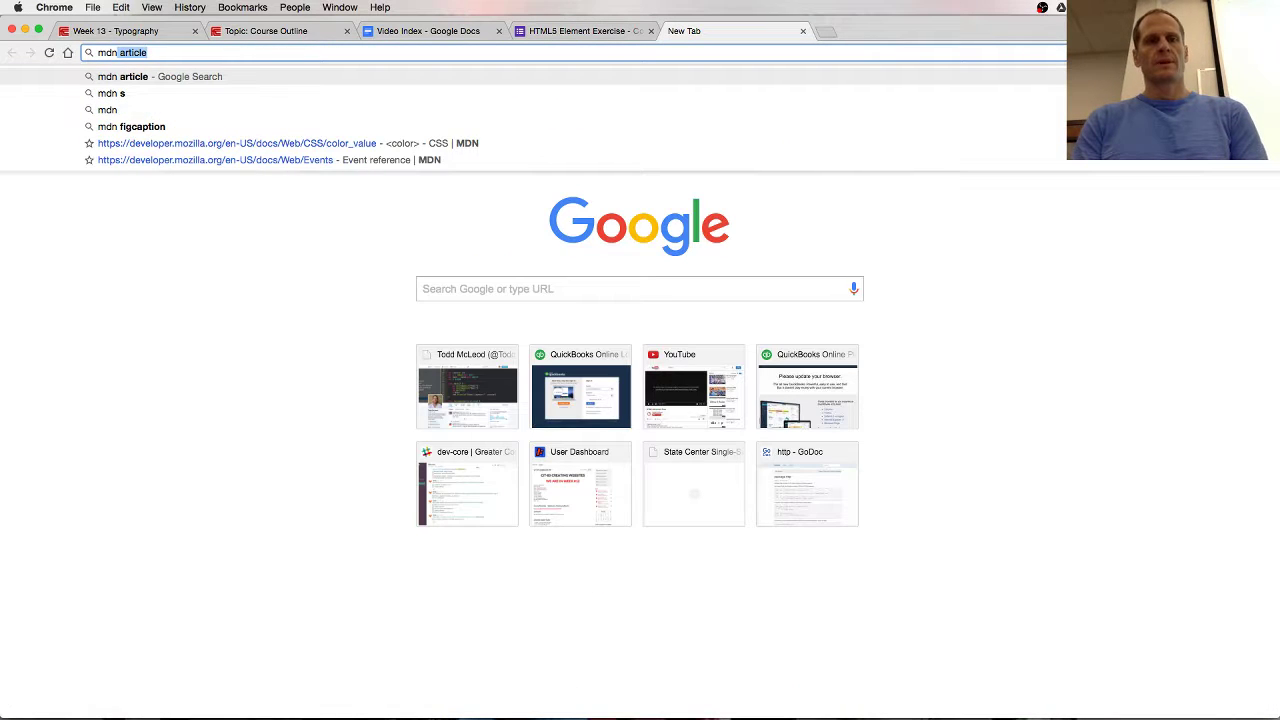
{"action": "type", "text": "section"}
{"action": "key", "text": "Return"}
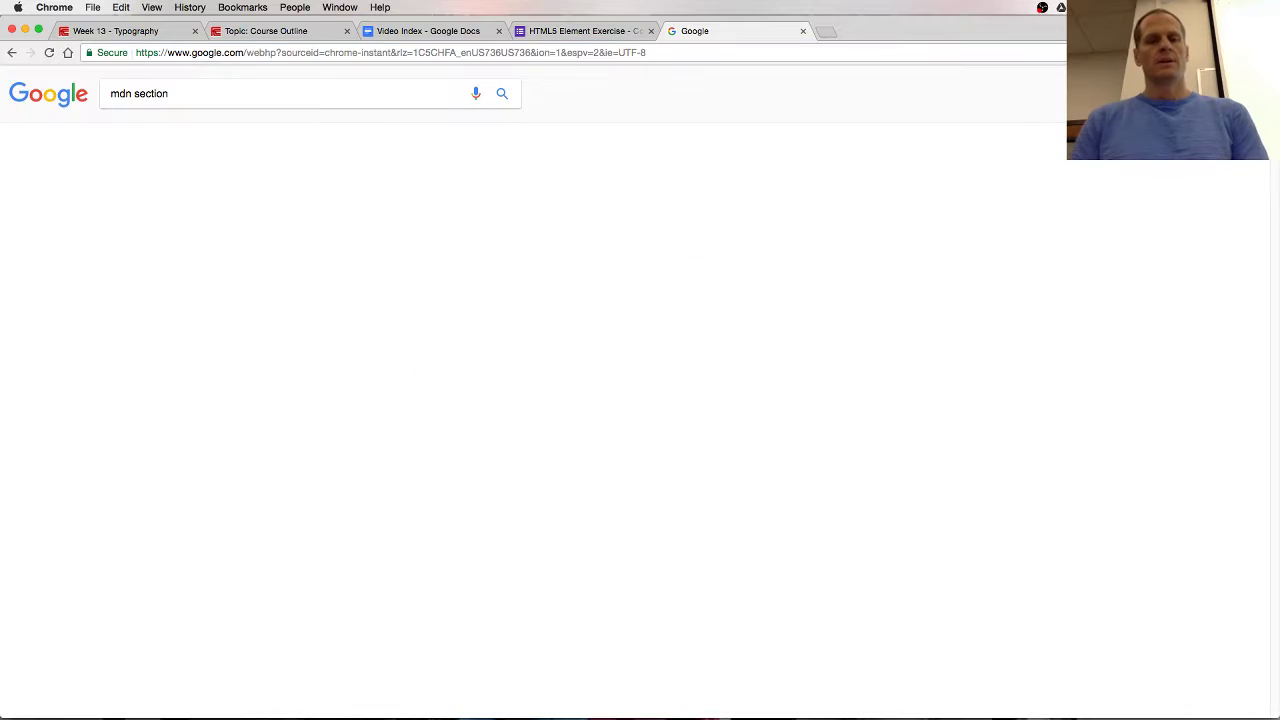
{"action": "left_click", "coordinate": [209, 190]}
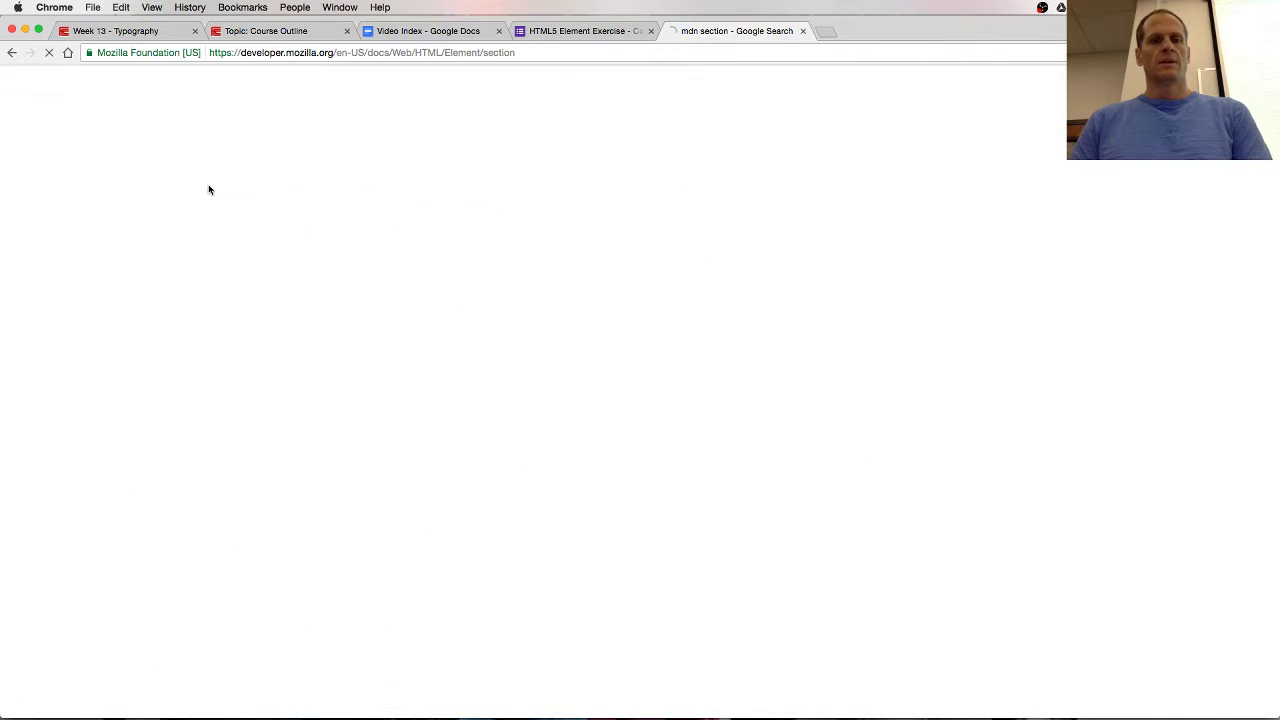
Find 'heading' on the <section> page and open the <article> reference to locate its heading note.
{"action": "key", "text": "super+f"}
{"action": "type", "text": "heading"}
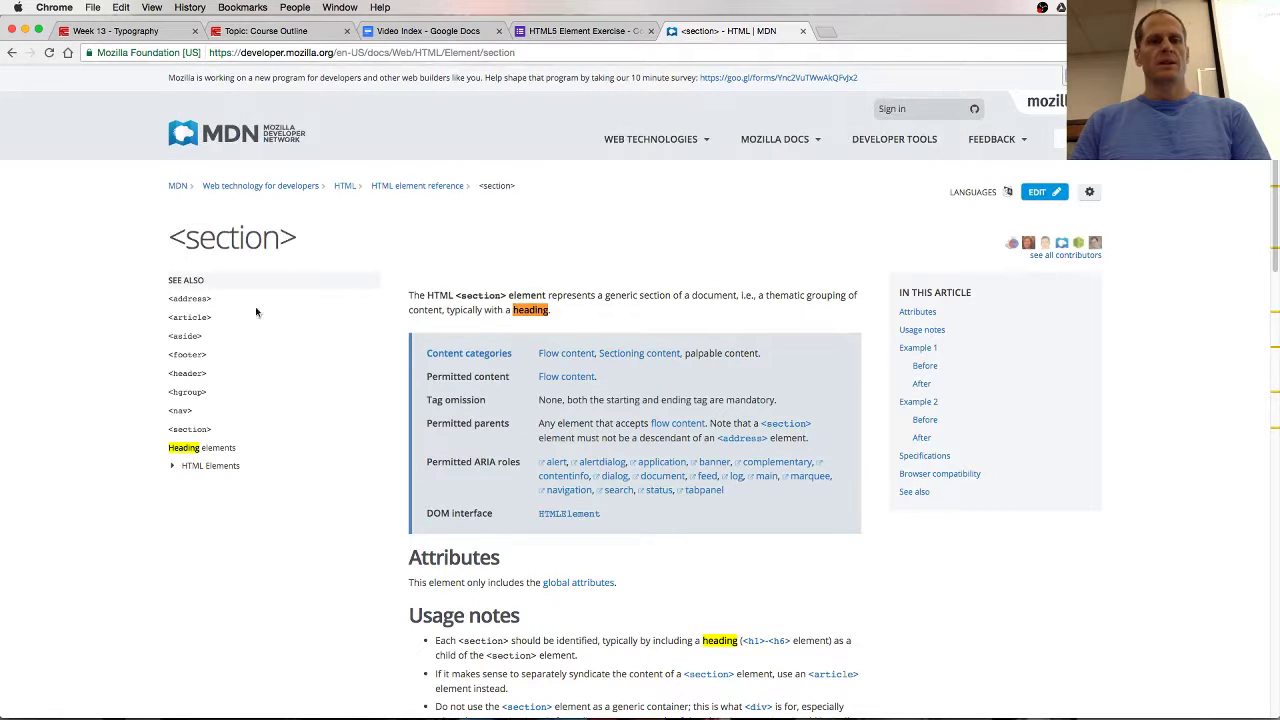
{"action": "left_click", "coordinate": [192, 317]}
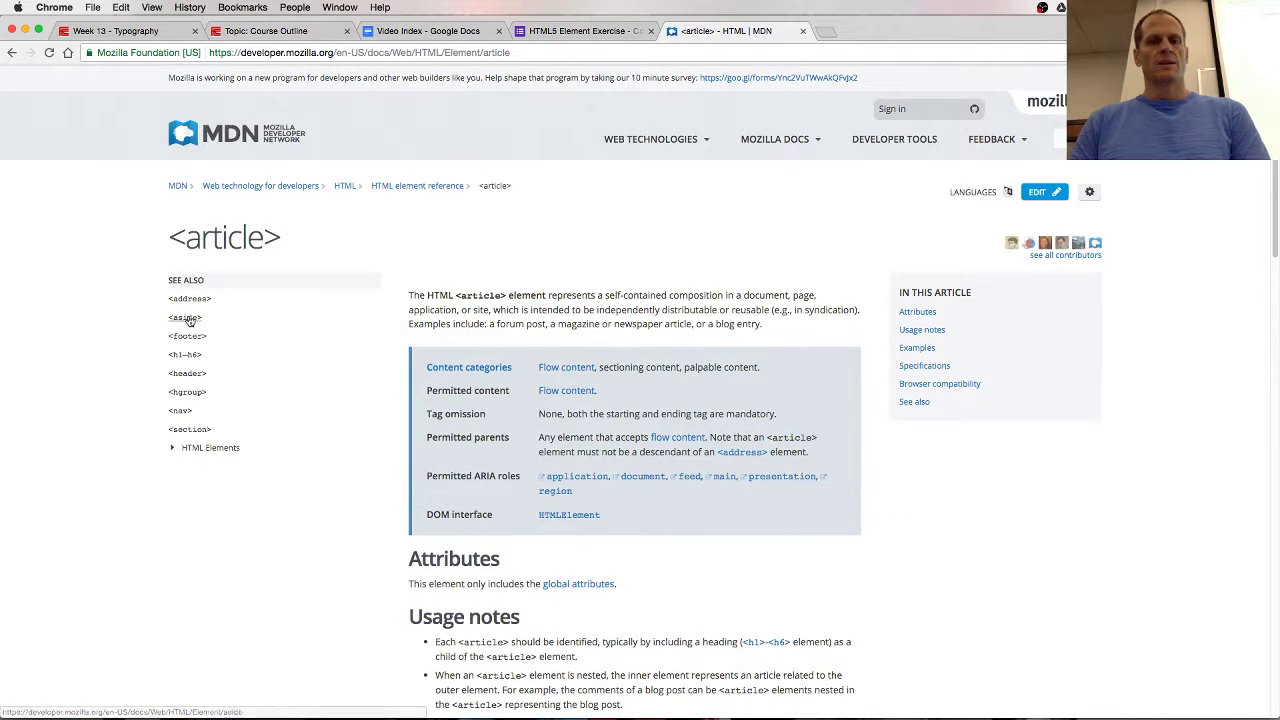
{"action": "key", "text": "super+f"}
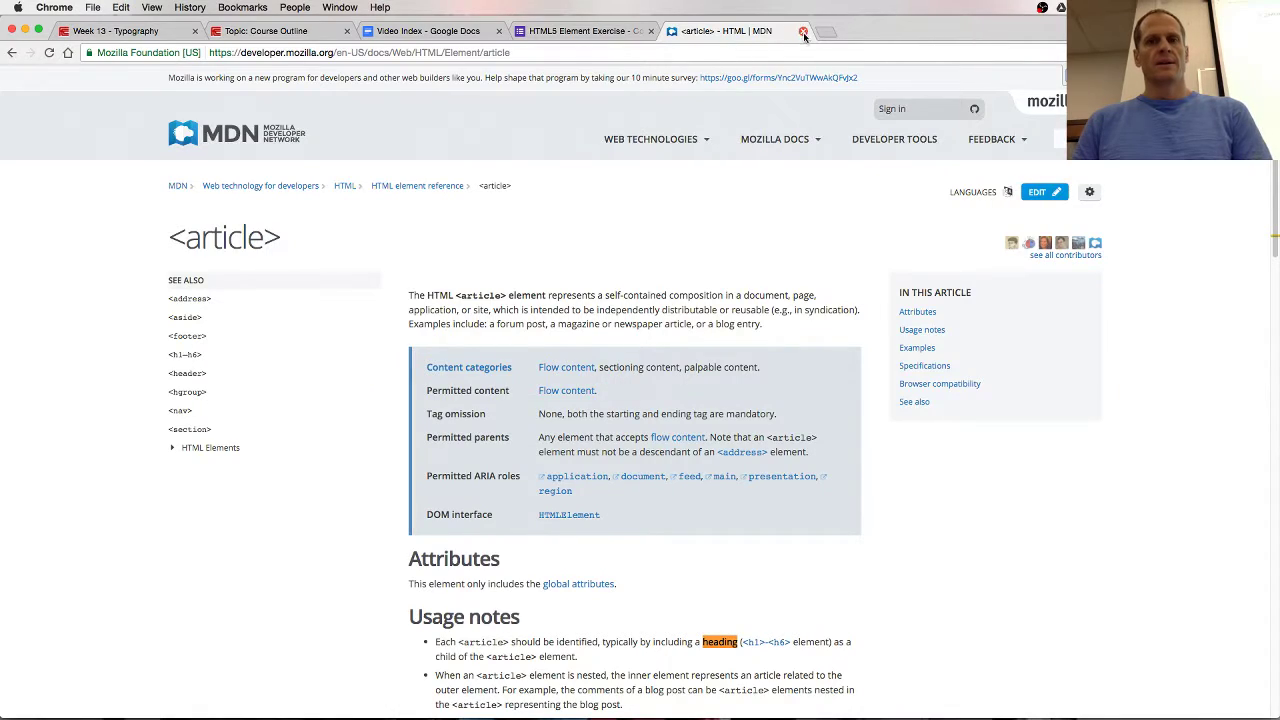
Mark True for the generic container question and 'Articles can contain multiple sections'.
{"action": "left_click", "coordinate": [802, 31]}
{"action": "scroll", "coordinate": [500, 337], "scroll_direction": "down", "scroll_amount": 2}
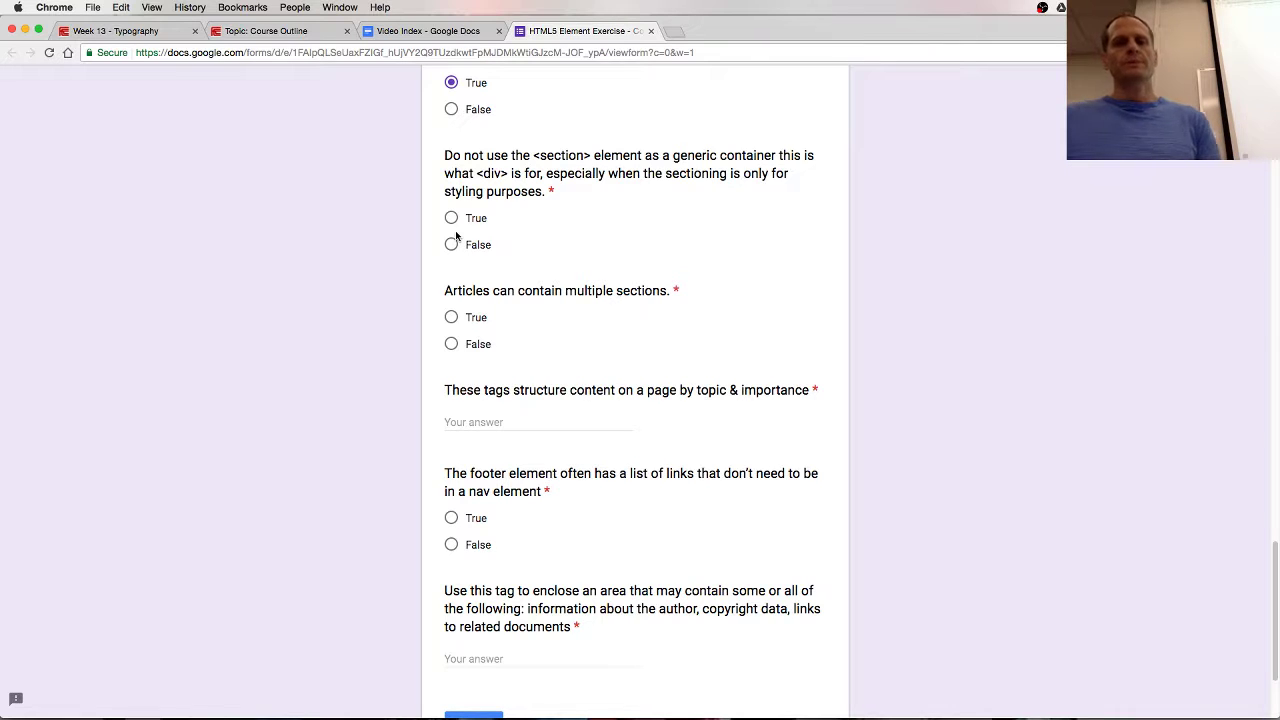
{"action": "left_click", "coordinate": [455, 220]}
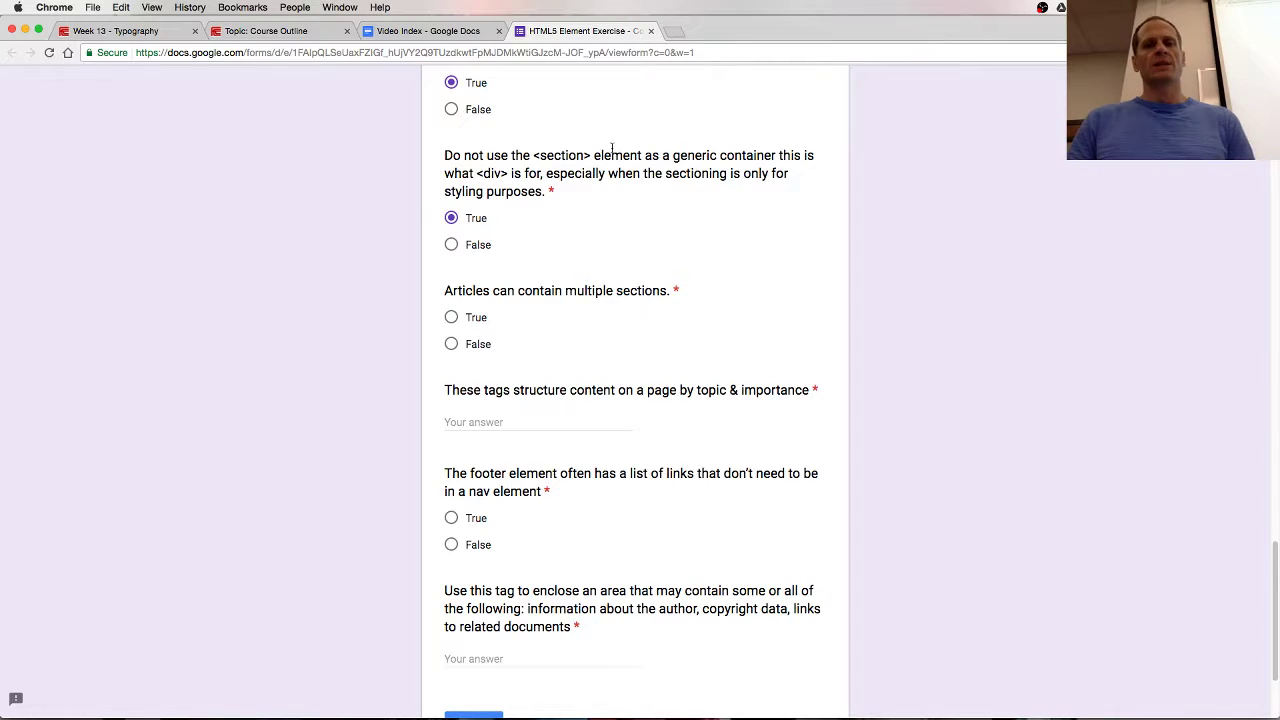
{"action": "left_click_drag", "start_coordinate": [622, 155], "coordinate": [524, 192]}
{"action": "left_click", "coordinate": [524, 192]}
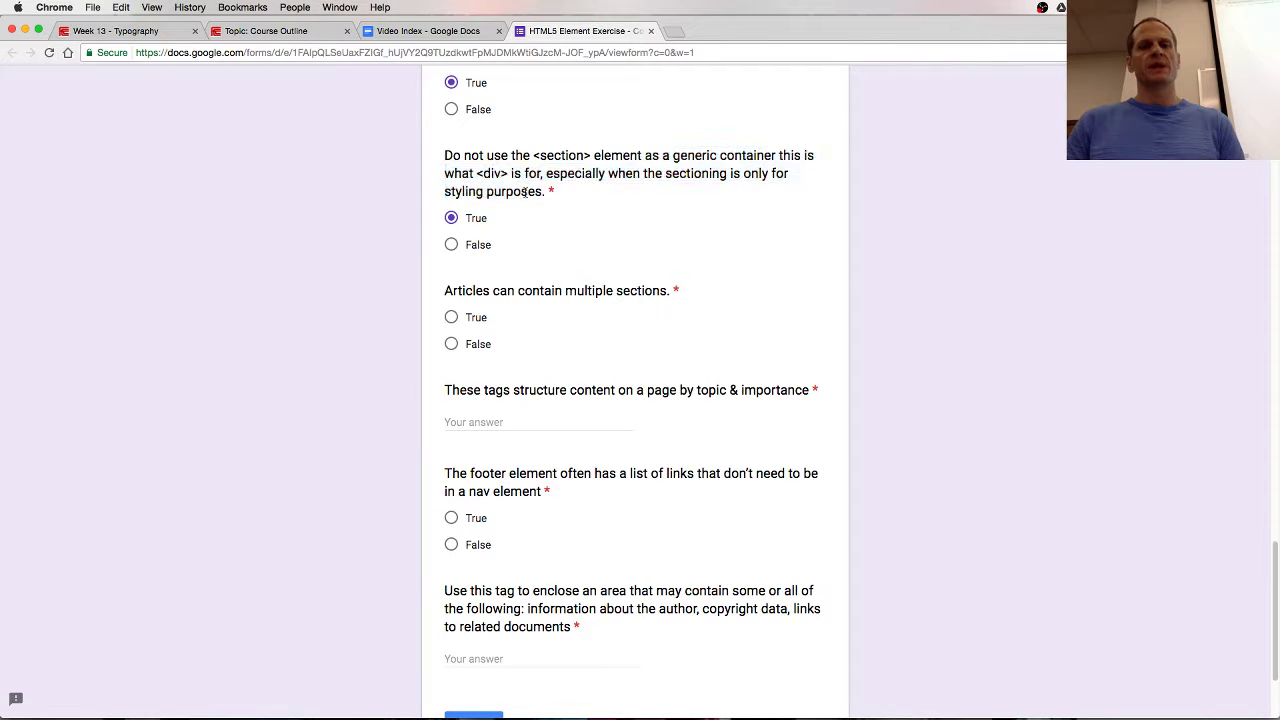
{"action": "left_click_drag", "start_coordinate": [490, 291], "coordinate": [640, 292]}
{"action": "left_click", "coordinate": [642, 290]}
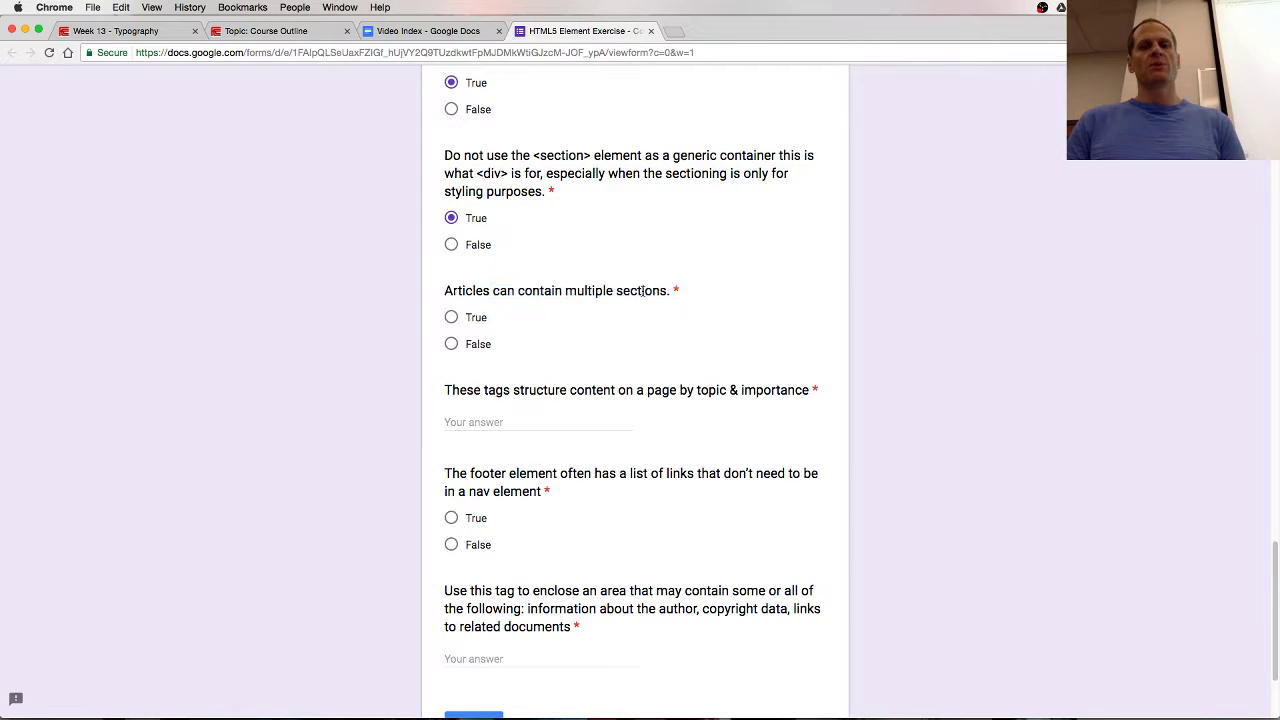
{"action": "left_click", "coordinate": [451, 317]}
Enter 'h1 - h6' for the topic-and-importance tags question and mark the footer-links statement True.
{"action": "scroll", "coordinate": [460, 408], "scroll_direction": "down", "scroll_amount": 2}
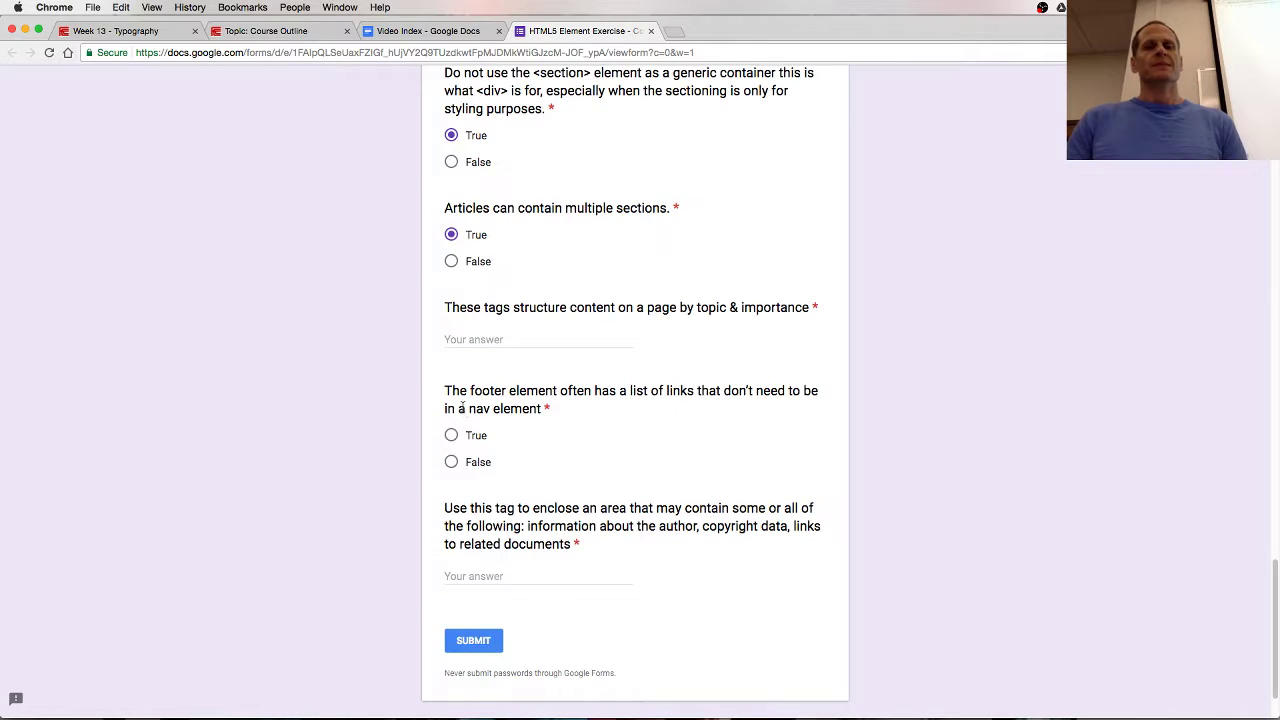
{"action": "scroll", "coordinate": [461, 408], "scroll_direction": "down", "scroll_amount": 2}
{"action": "left_click", "coordinate": [510, 275]}
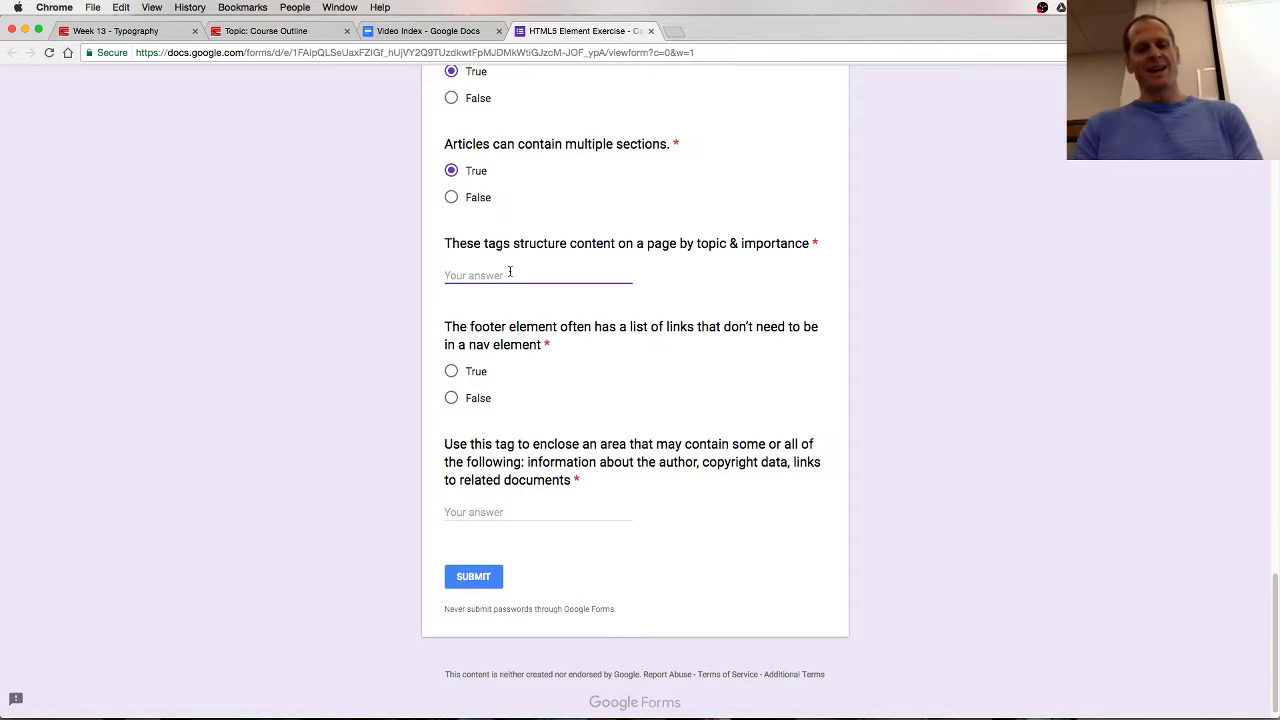
{"action": "type", "text": "h1 - h6"}
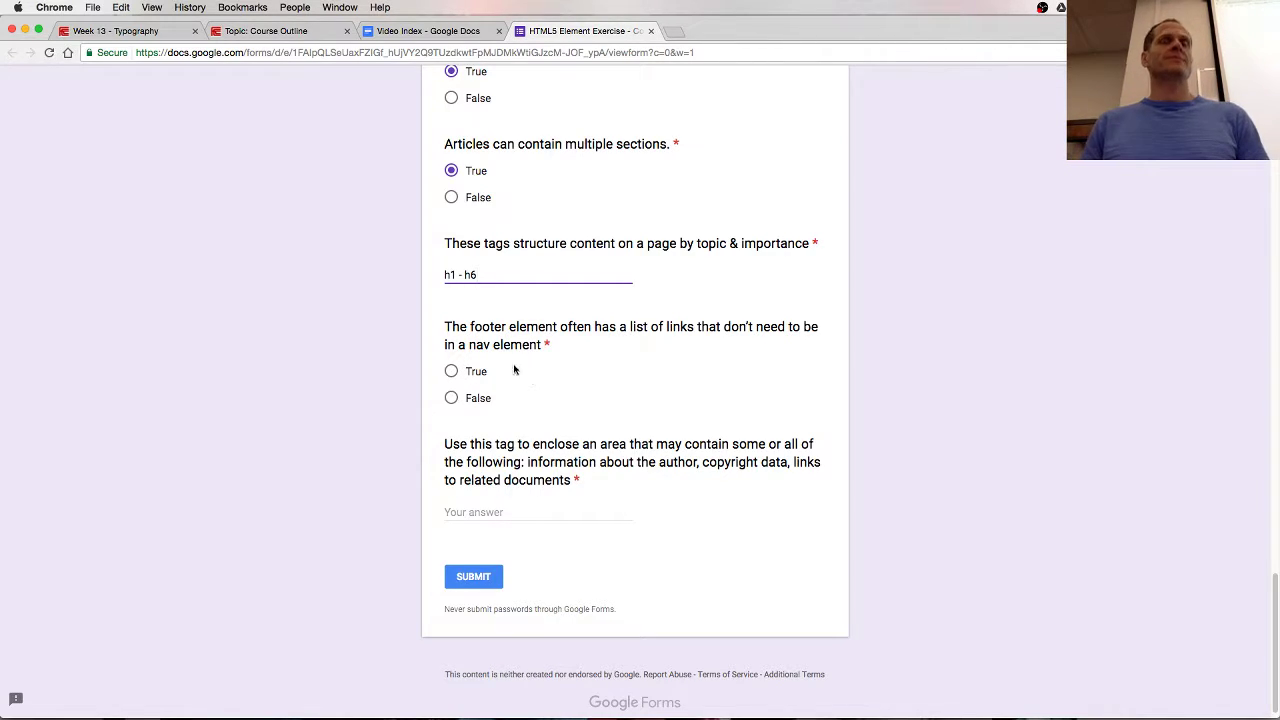
{"action": "left_click", "coordinate": [452, 373]}
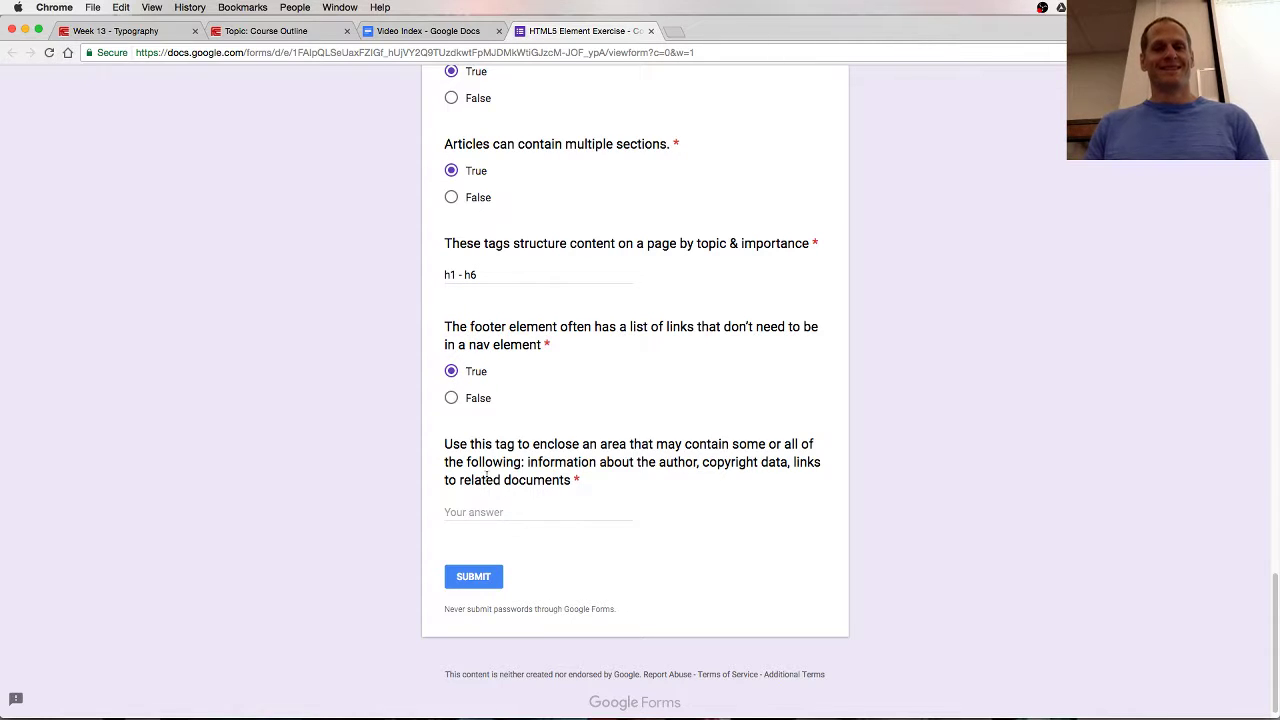
Answer 'address' for the author, copyright and links tag question.
{"action": "scroll", "coordinate": [586, 488], "scroll_direction": "down", "scroll_amount": 1}
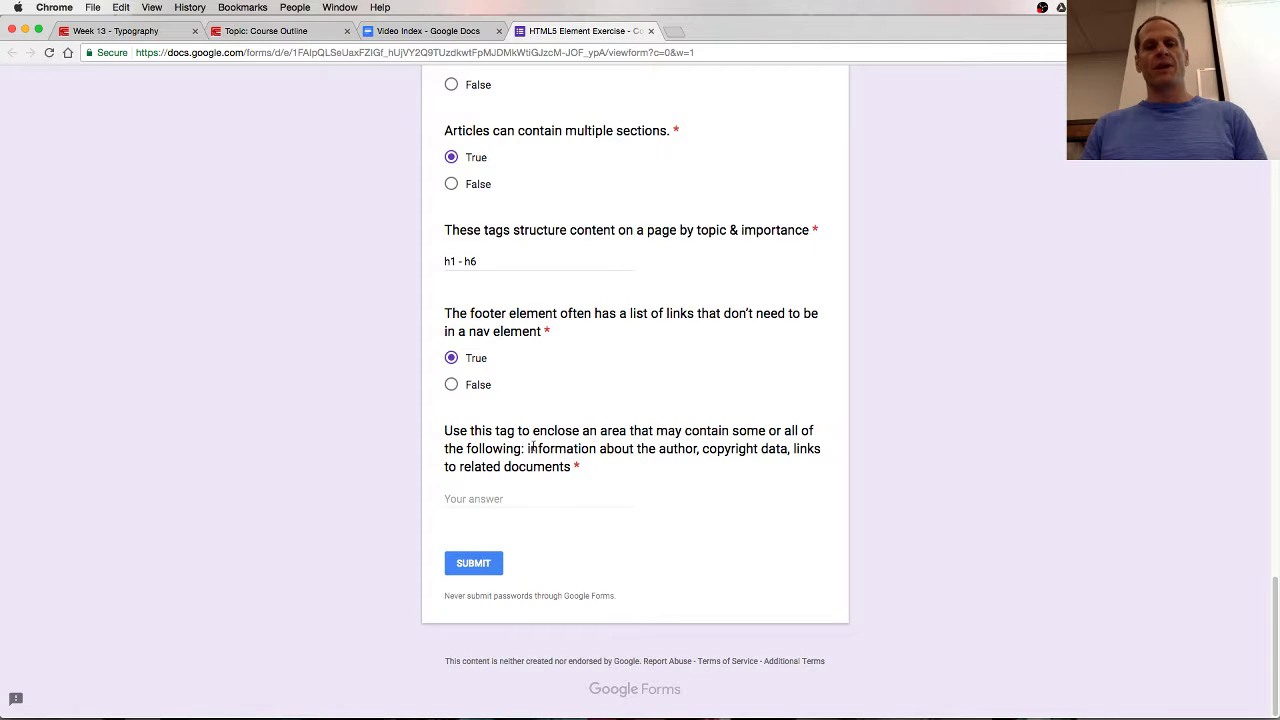
{"action": "left_click_drag", "start_coordinate": [527, 449], "coordinate": [575, 473]}
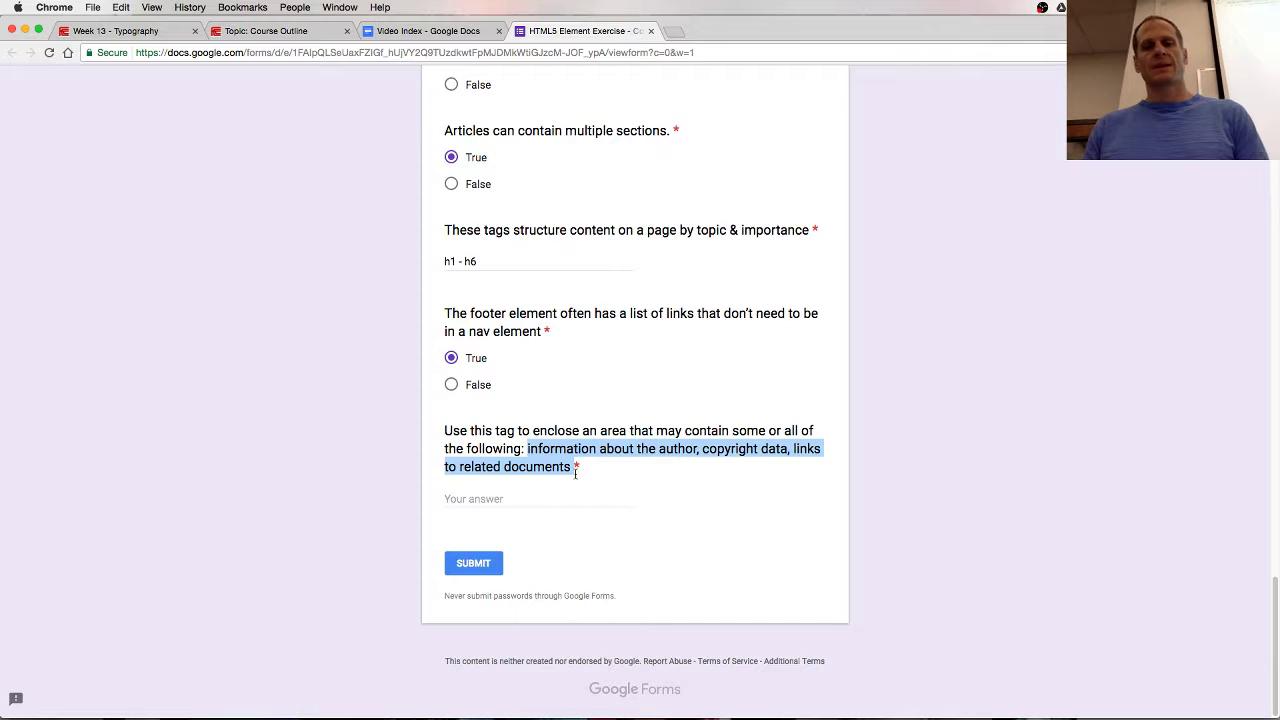
{"action": "left_click", "coordinate": [524, 495]}
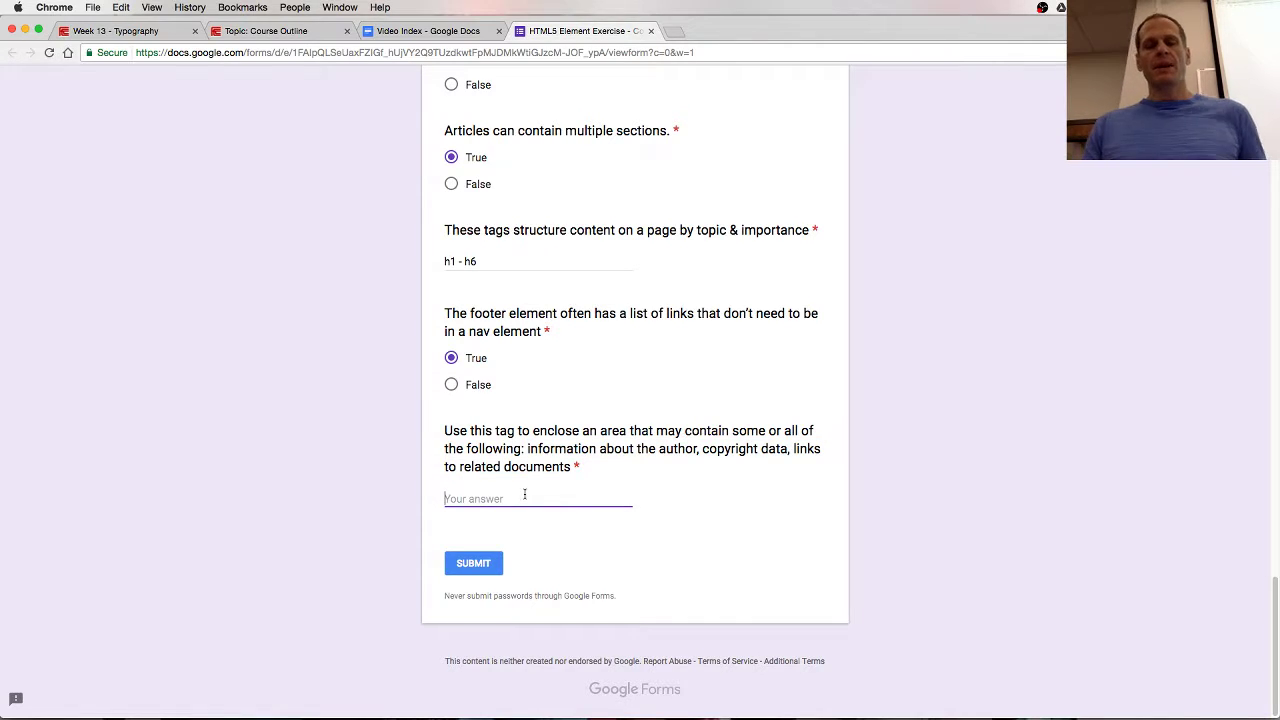
{"action": "type", "text": "address"}
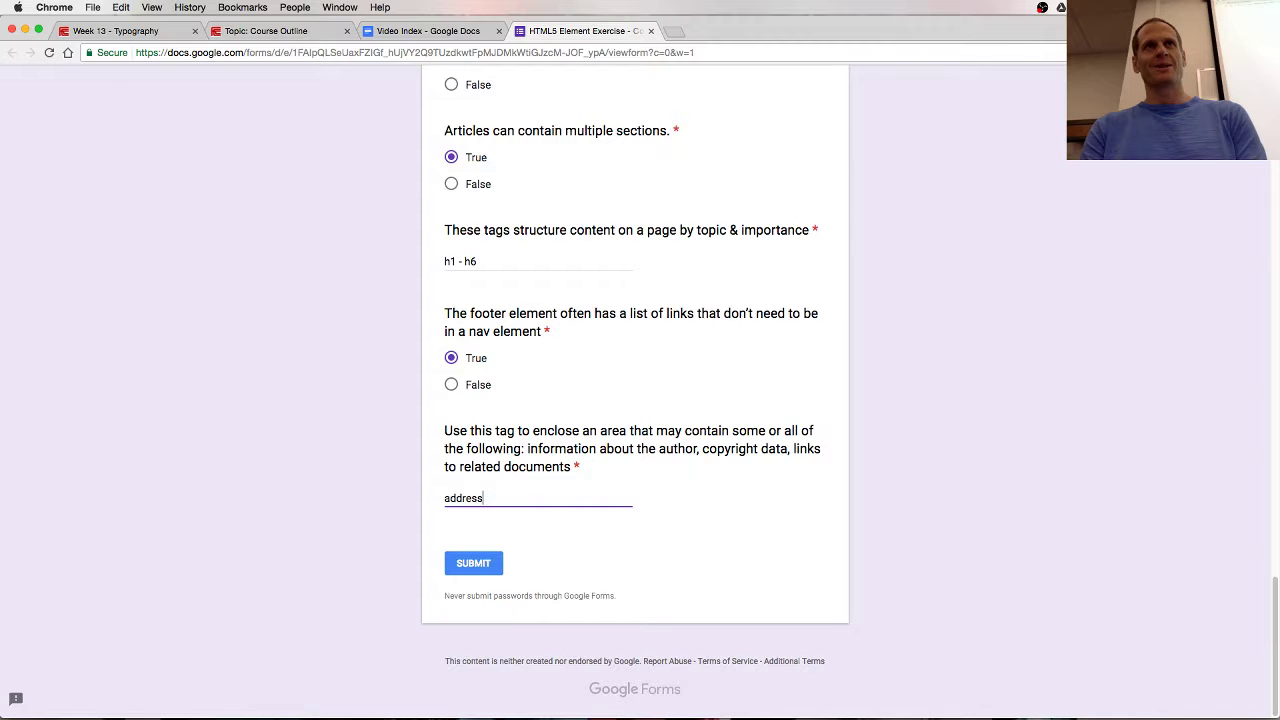
Search 'address mdn' in a new tab and check the MDN address element reference.
{"action": "key", "text": "super+t"}
{"action": "type", "text": "address mdn"}
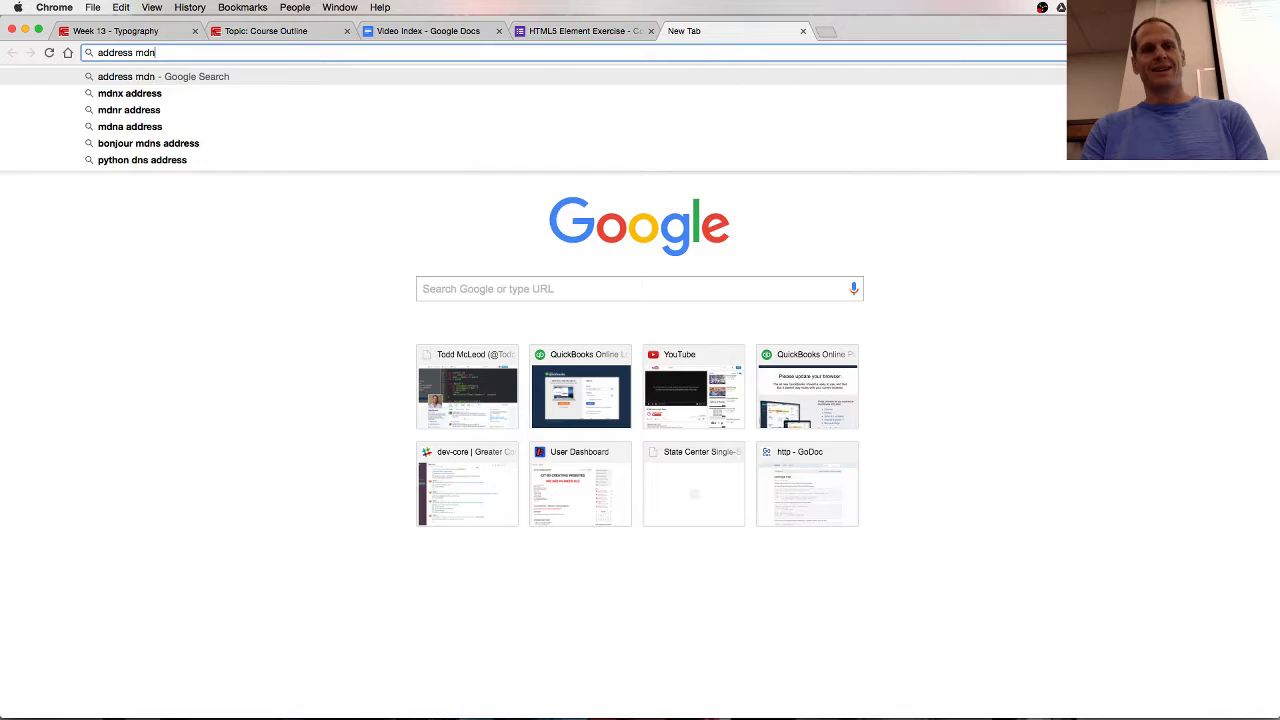
{"action": "key", "text": "Return"}
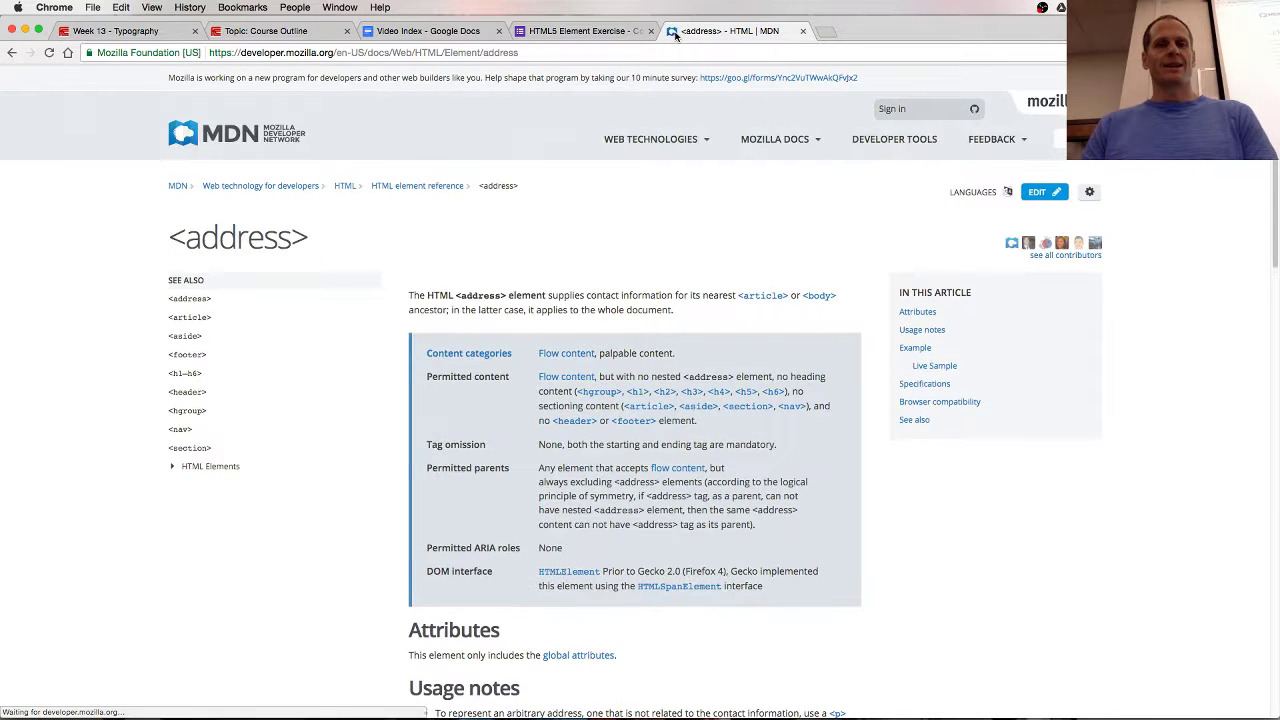
{"action": "left_click", "coordinate": [587, 32]}
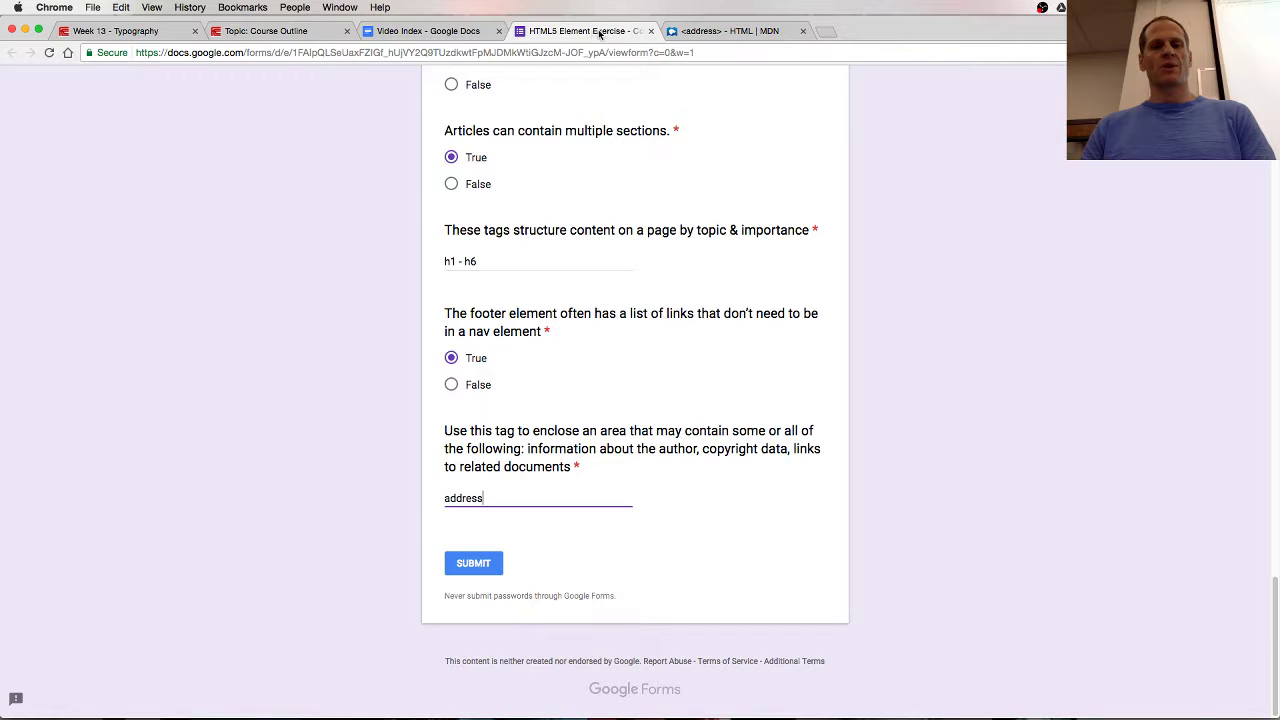
{"action": "left_click", "coordinate": [728, 32]}
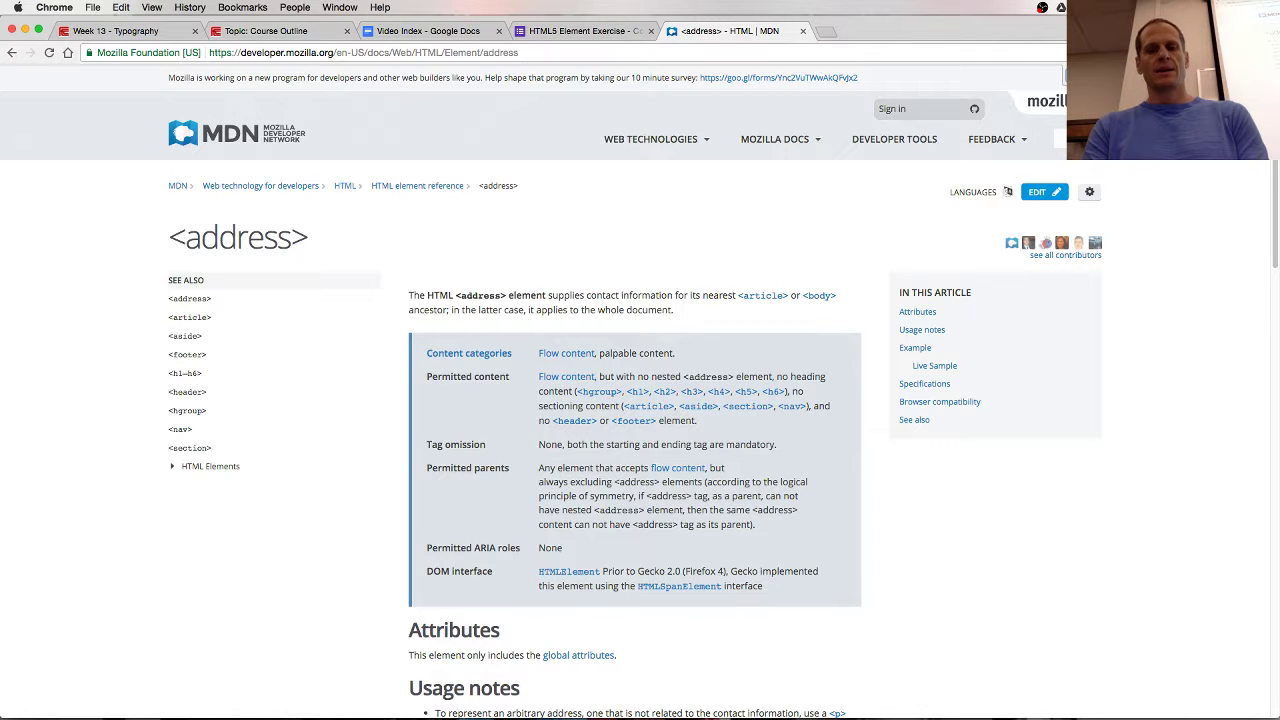
Search 'footer mdn' and read the MDN footer reference, noting its copyright use.
{"action": "key", "text": "super+t"}
{"action": "type", "text": "footer mdn"}
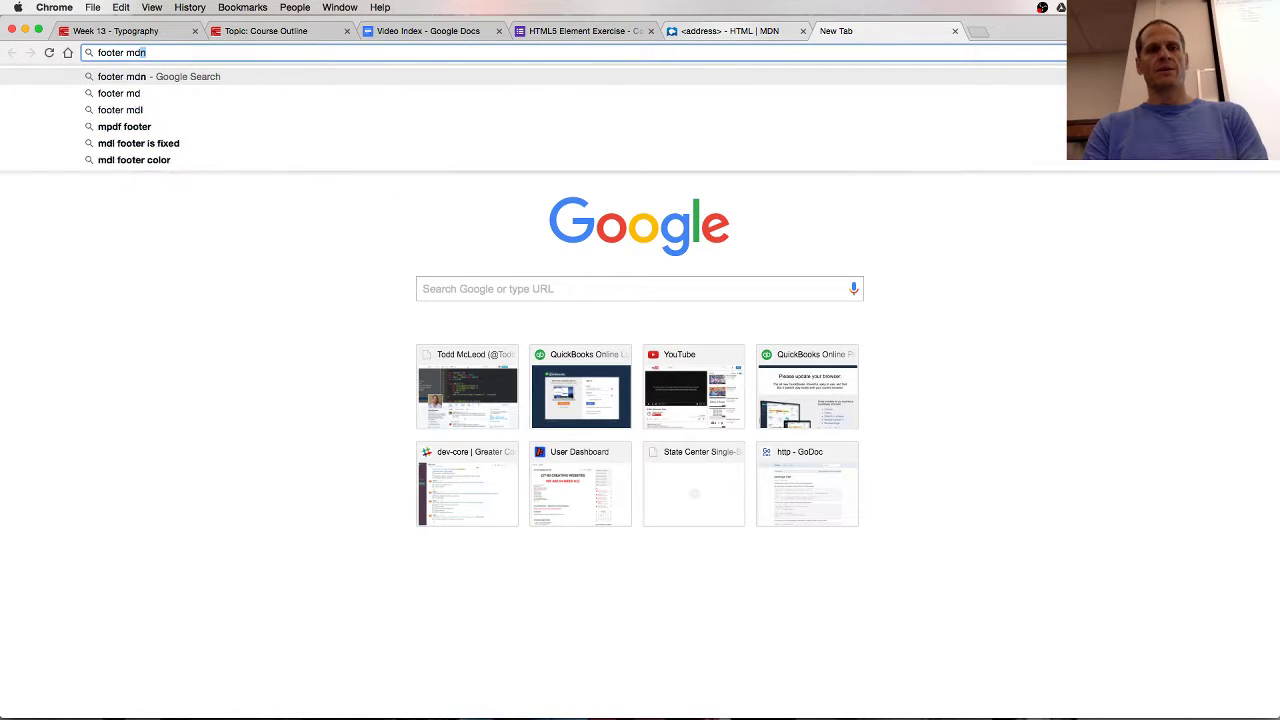
{"action": "key", "text": "Return"}
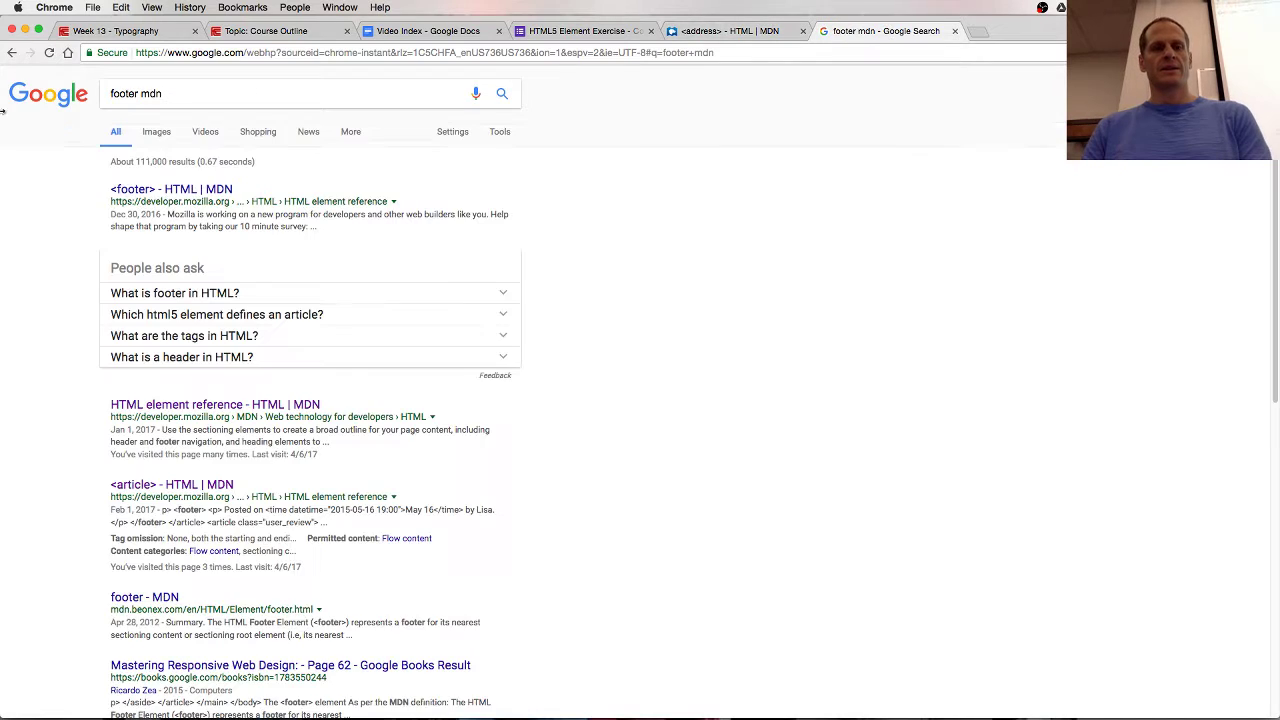
{"action": "left_click", "coordinate": [166, 196]}
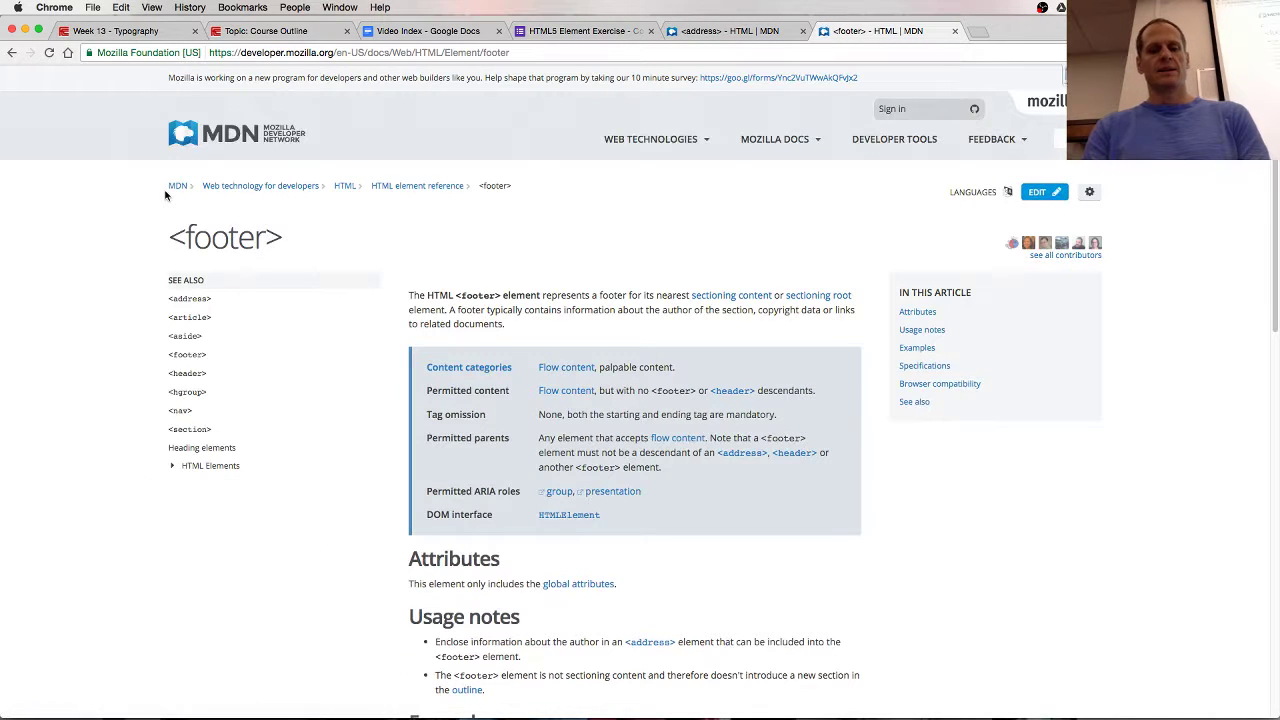
{"action": "left_click_drag", "start_coordinate": [755, 310], "coordinate": [787, 310]}
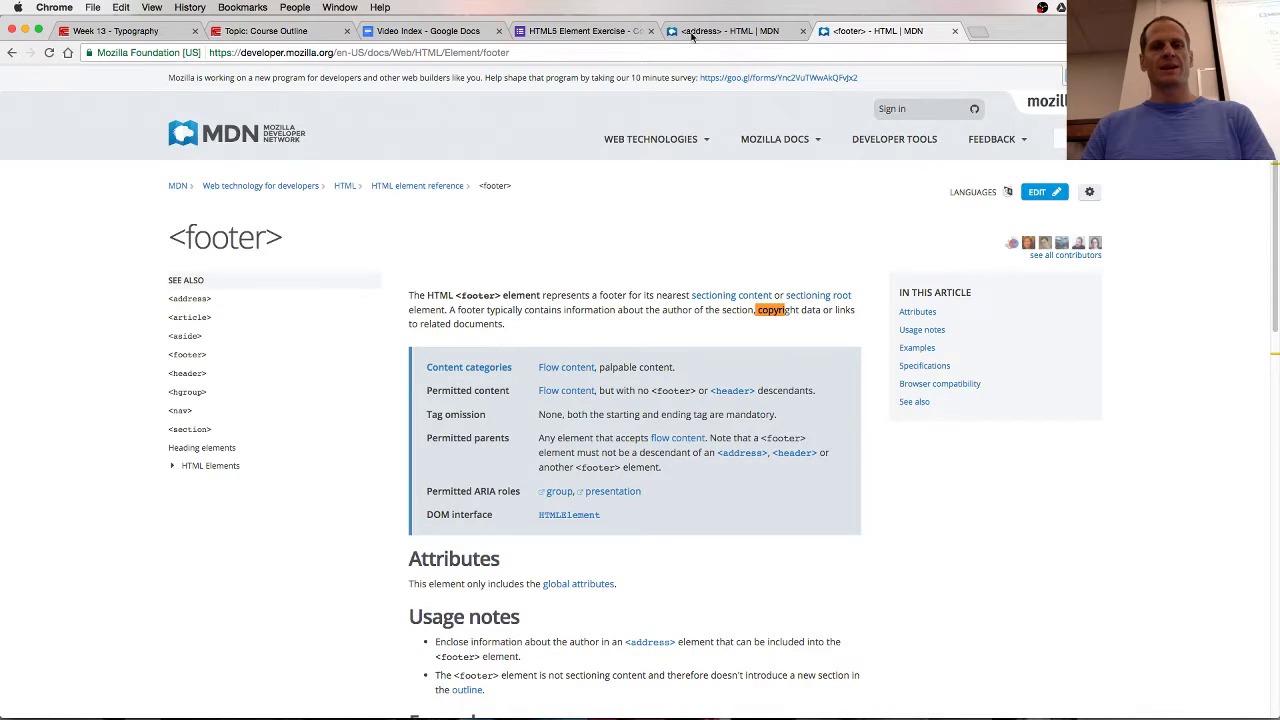
Replace the last quiz answer 'address' with 'footer' and submit the quiz.
{"action": "left_click", "coordinate": [577, 30]}
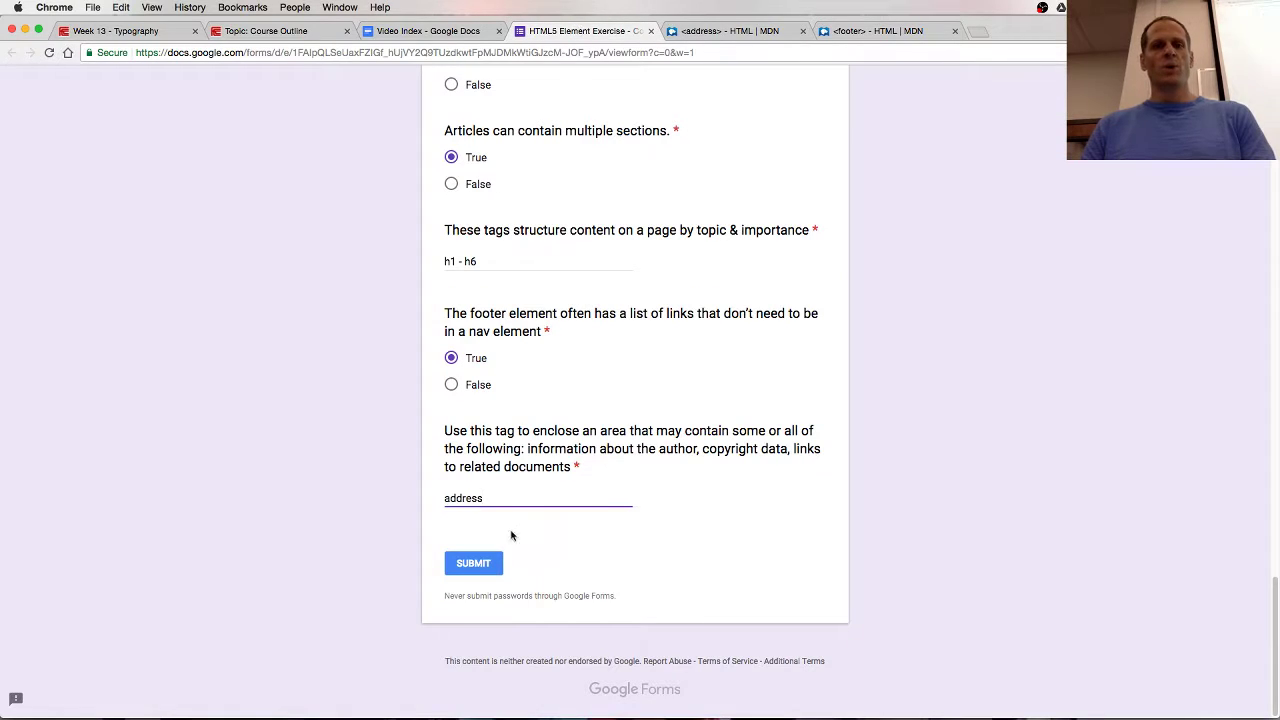
{"action": "double_click", "coordinate": [476, 498]}
{"action": "type", "text": "footer"}
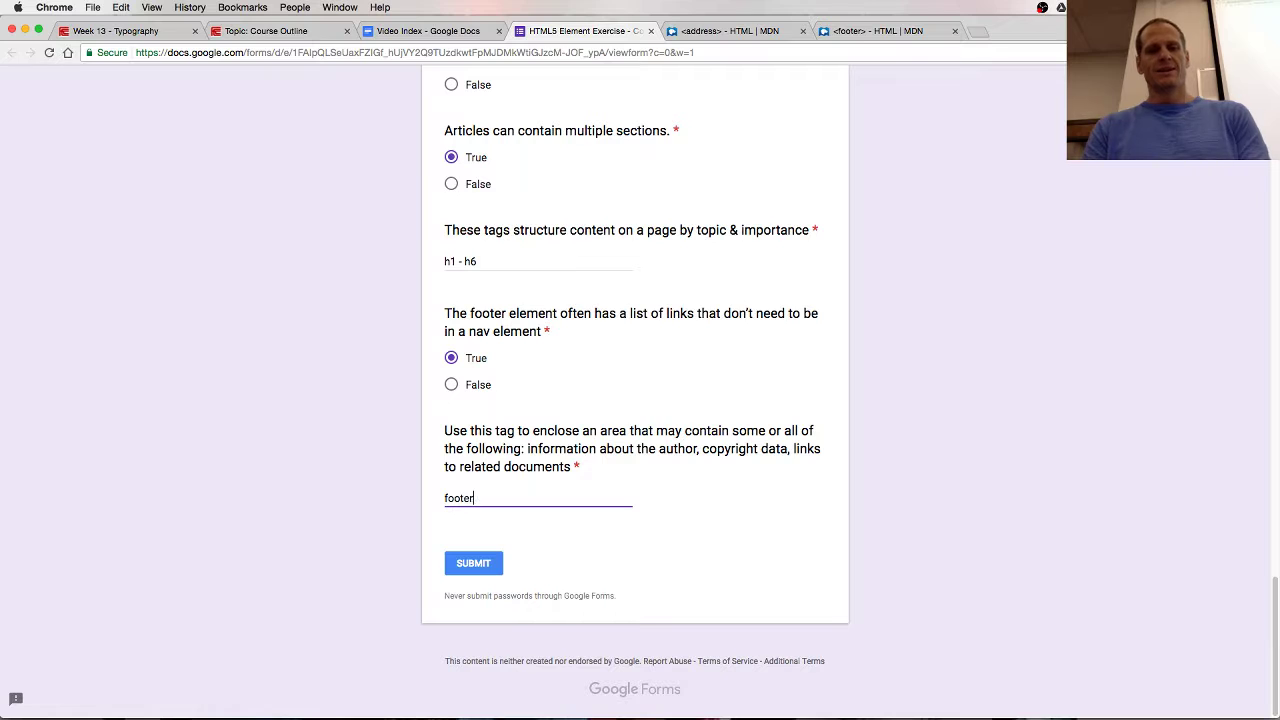
{"action": "left_click", "coordinate": [477, 567]}
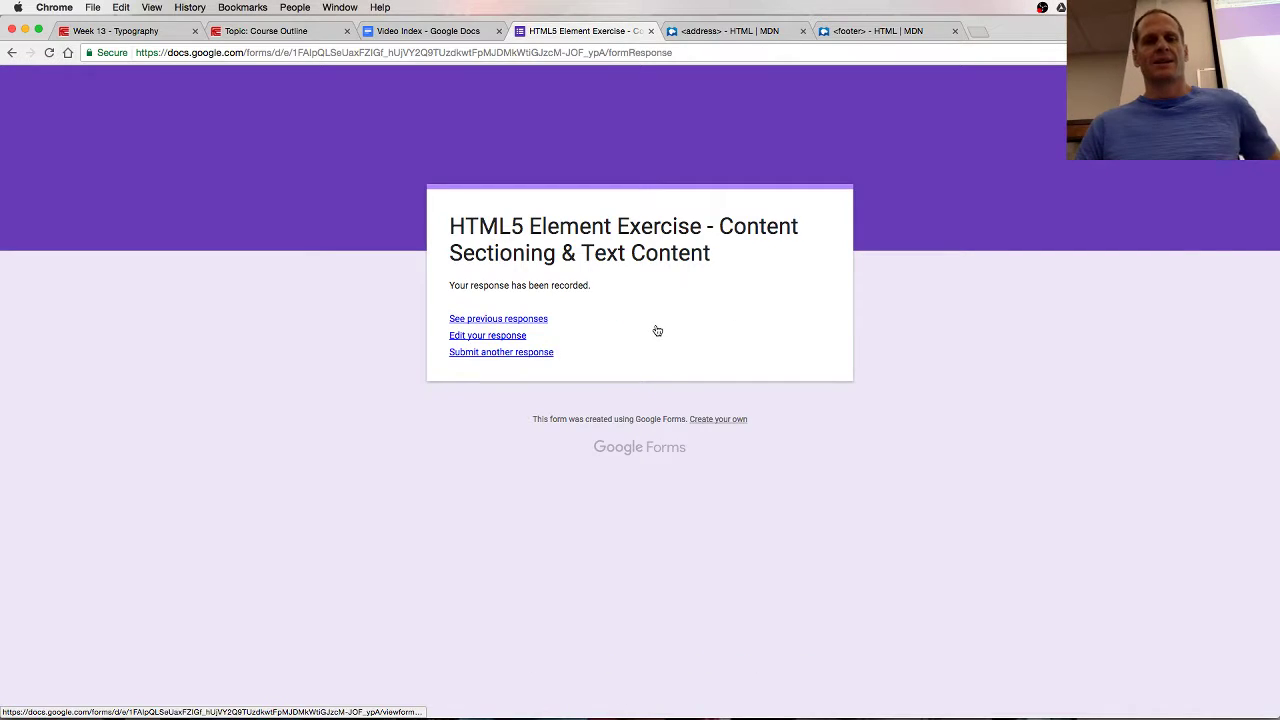
{"action": "left_click", "coordinate": [489, 319]}
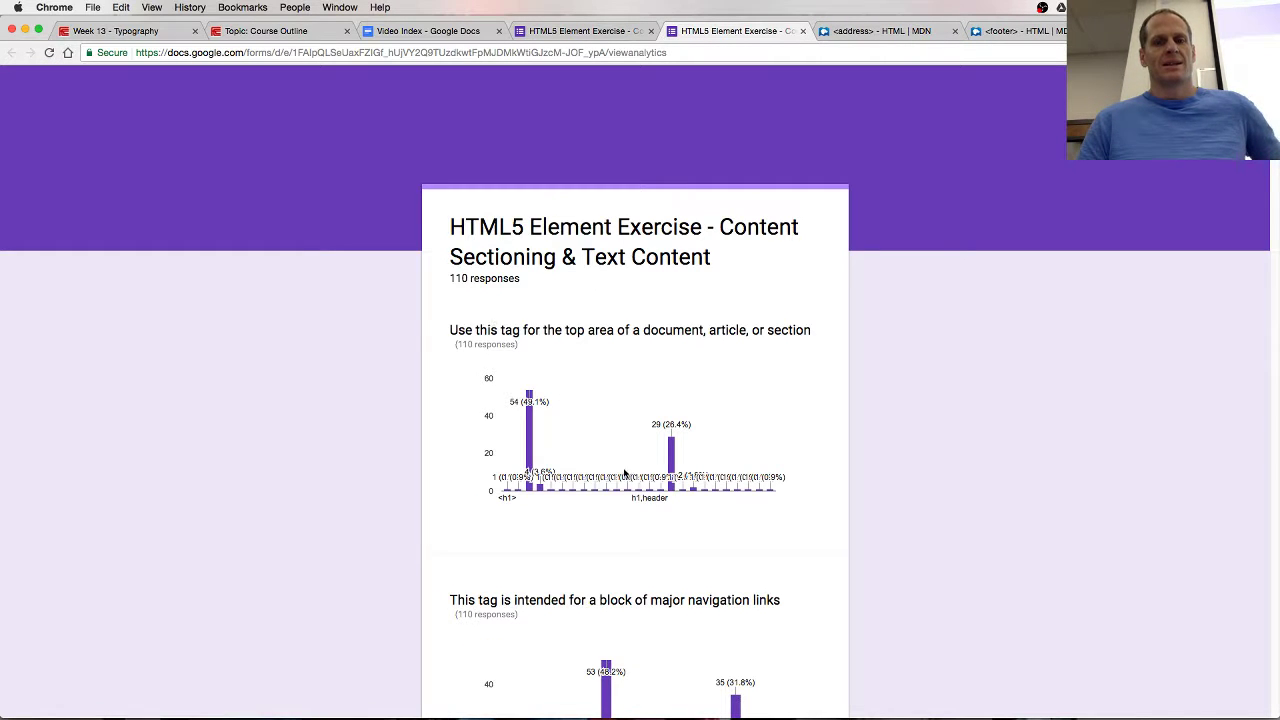
{"action": "scroll", "coordinate": [699, 563], "scroll_direction": "down", "scroll_amount": 3}
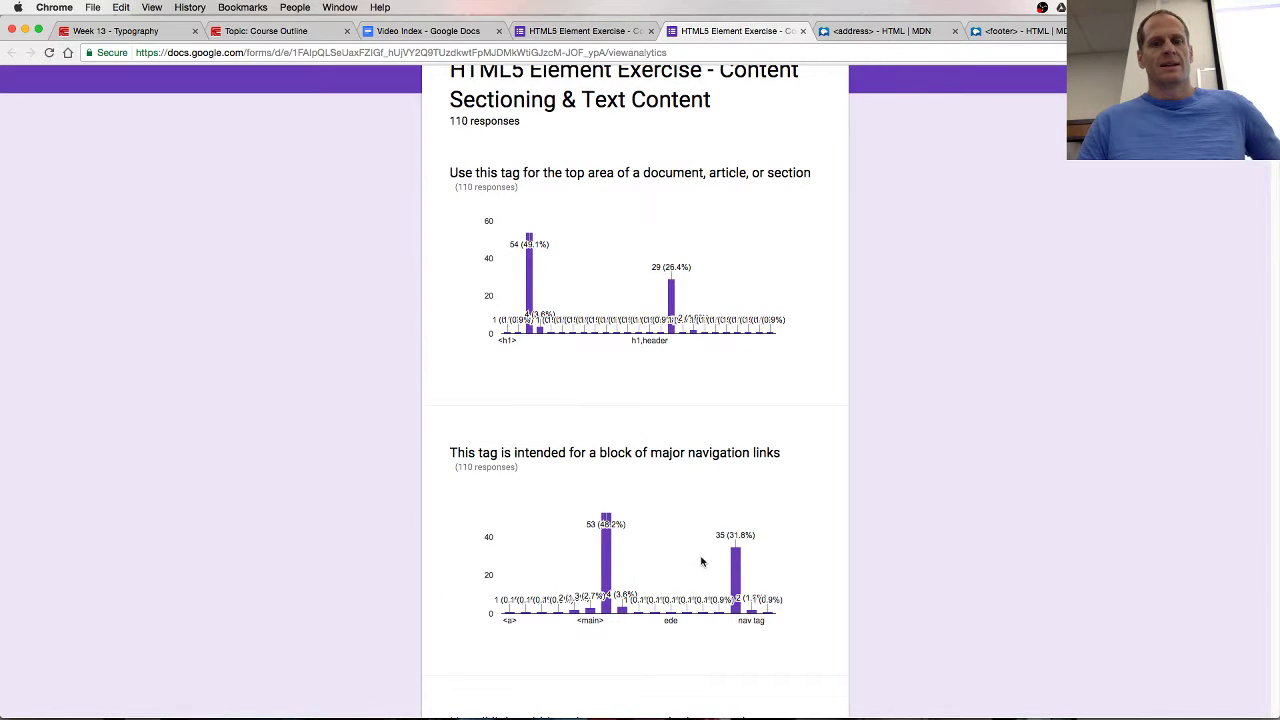
{"action": "scroll", "coordinate": [713, 545], "scroll_direction": "down", "scroll_amount": 1}
{"action": "scroll", "coordinate": [713, 545], "scroll_direction": "down", "scroll_amount": 8}
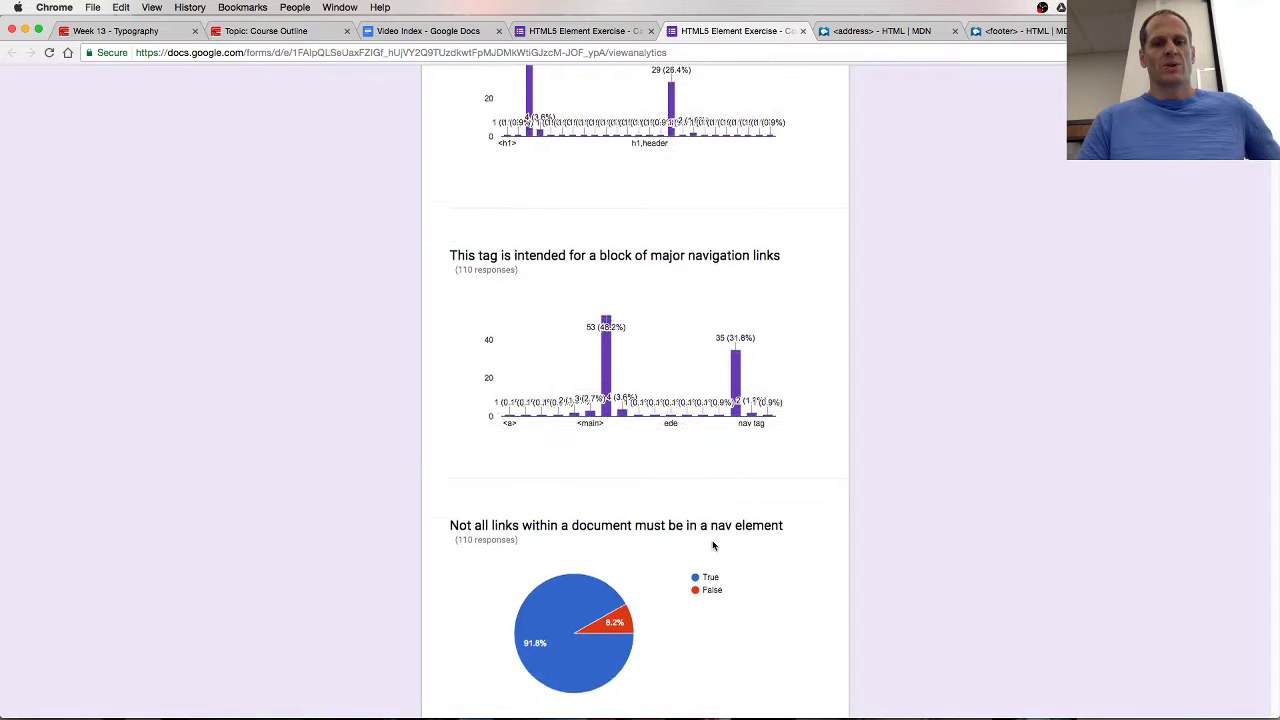
{"action": "scroll", "coordinate": [713, 545], "scroll_direction": "down", "scroll_amount": 2}
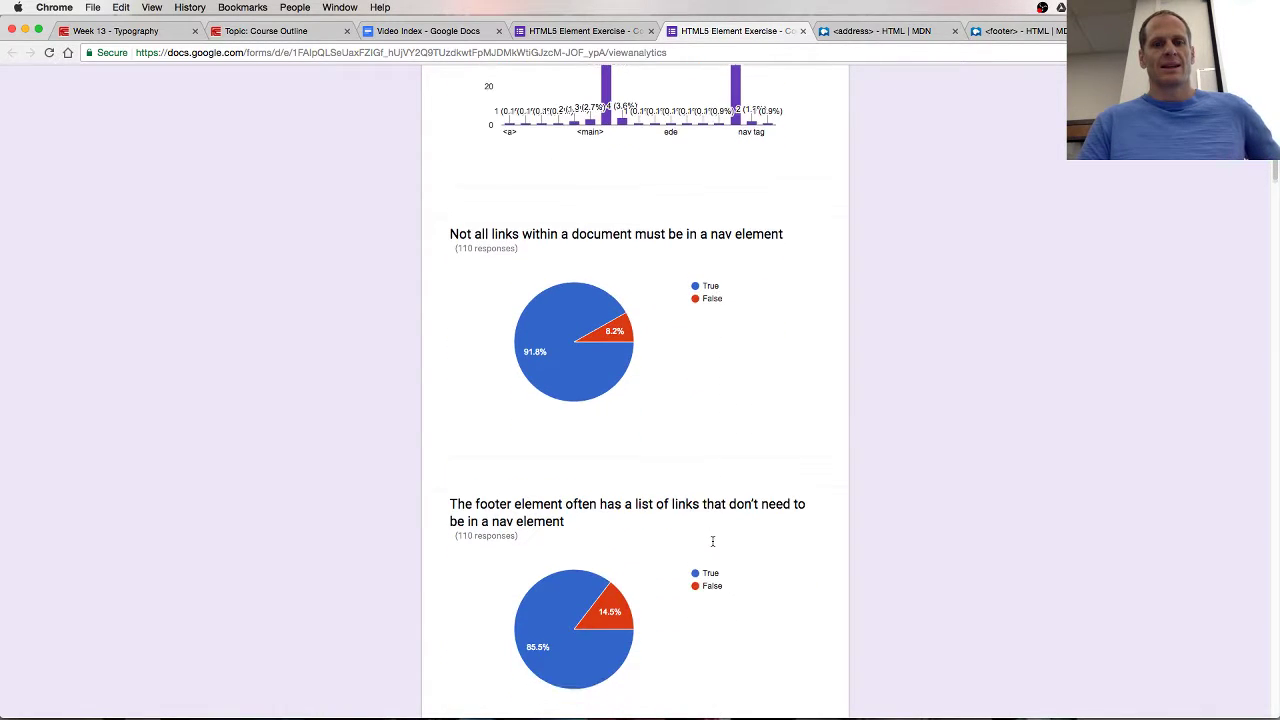
{"action": "scroll", "coordinate": [713, 542], "scroll_direction": "down", "scroll_amount": 7}
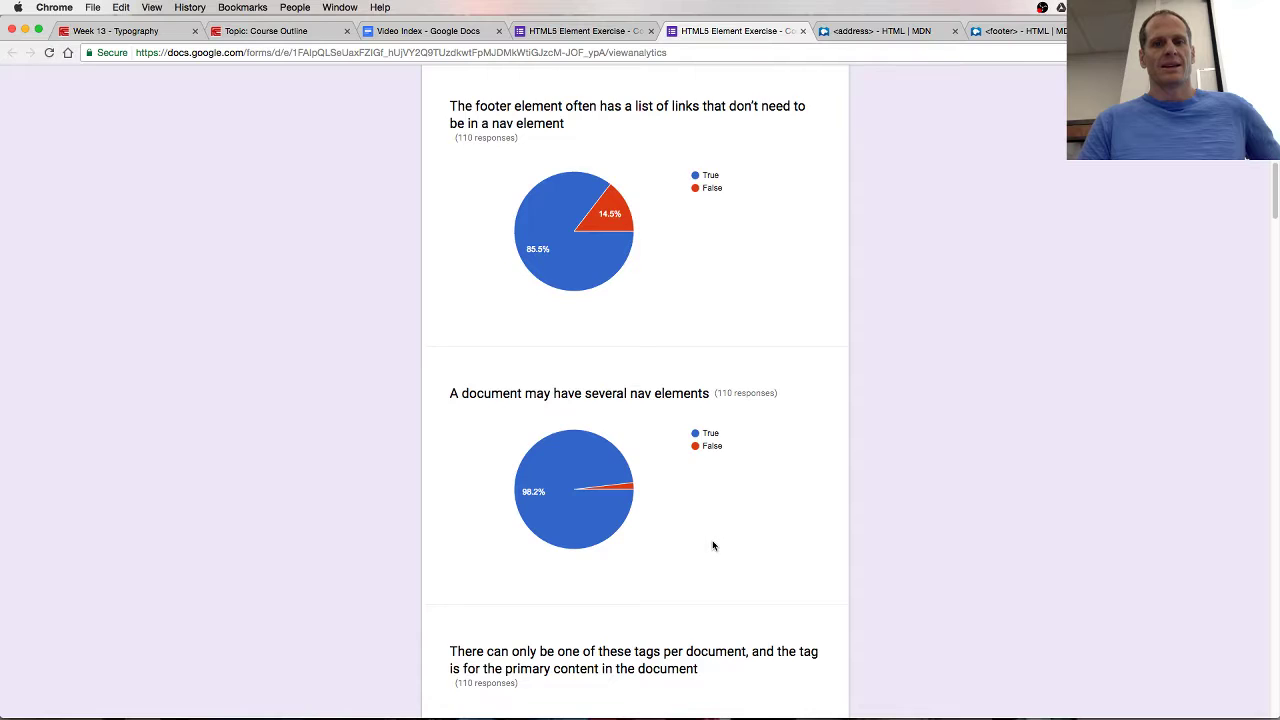
{"action": "scroll", "coordinate": [713, 545], "scroll_direction": "down", "scroll_amount": 6}
{"action": "scroll", "coordinate": [713, 545], "scroll_direction": "down", "scroll_amount": 20}
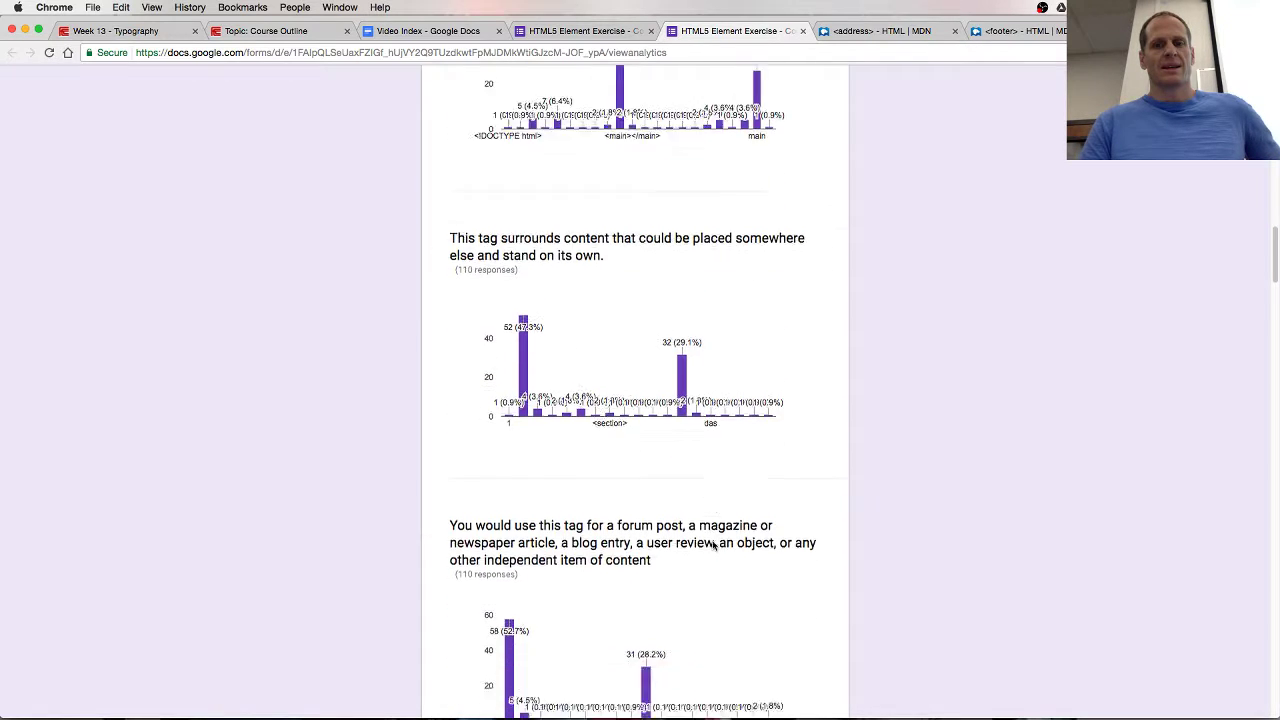
{"action": "scroll", "coordinate": [713, 545], "scroll_direction": "down", "scroll_amount": 2}
{"action": "scroll", "coordinate": [713, 545], "scroll_direction": "up", "scroll_amount": 3}
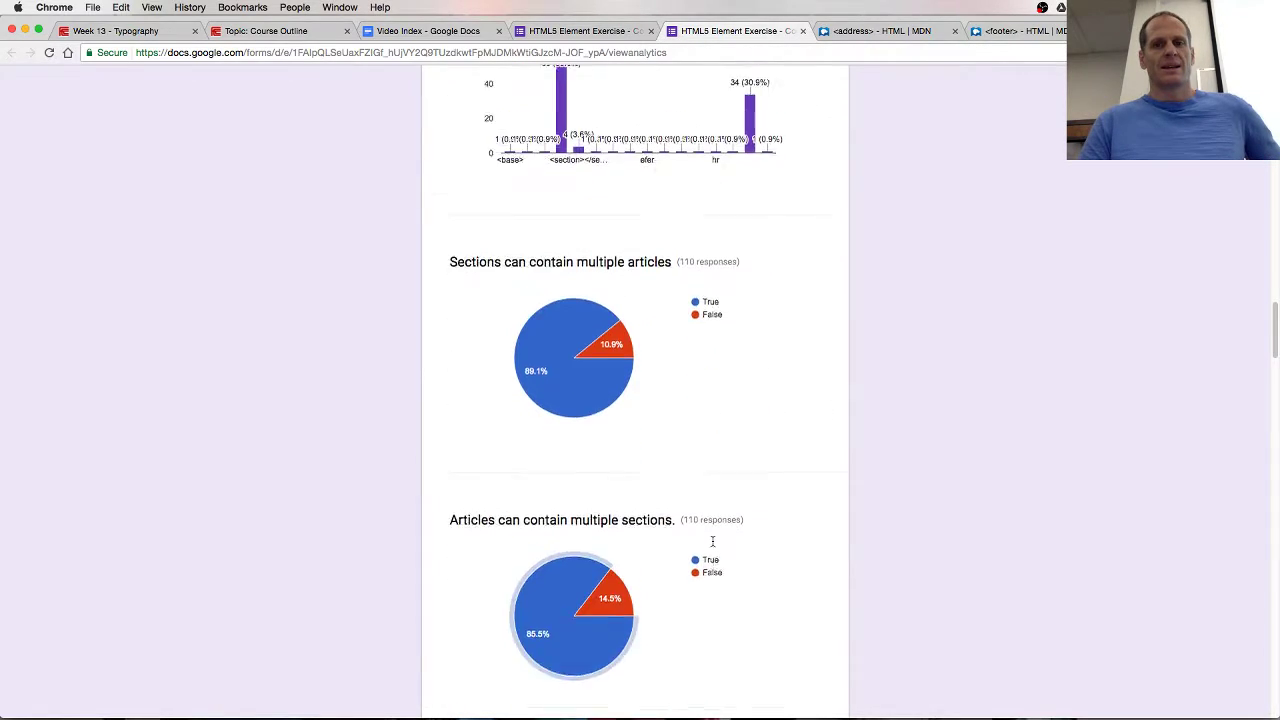
{"action": "scroll", "coordinate": [713, 545], "scroll_direction": "down", "scroll_amount": 1}
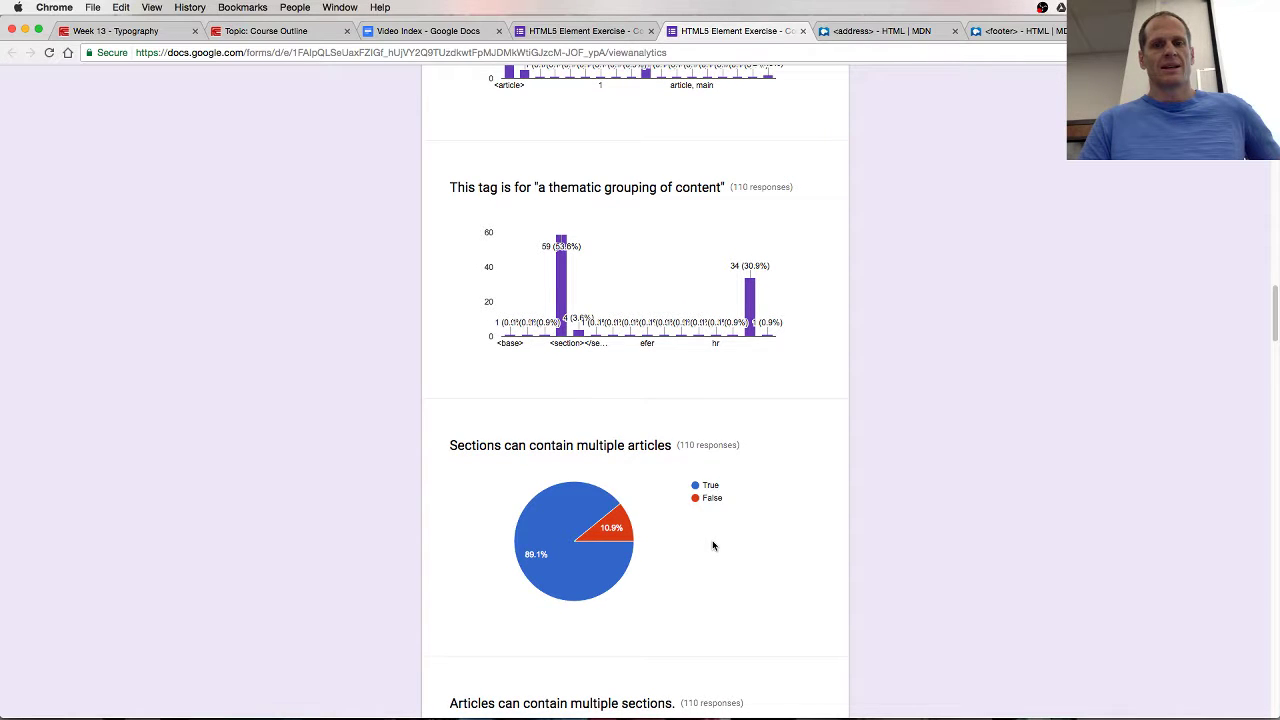
{"action": "scroll", "coordinate": [713, 545], "scroll_direction": "down", "scroll_amount": 20}
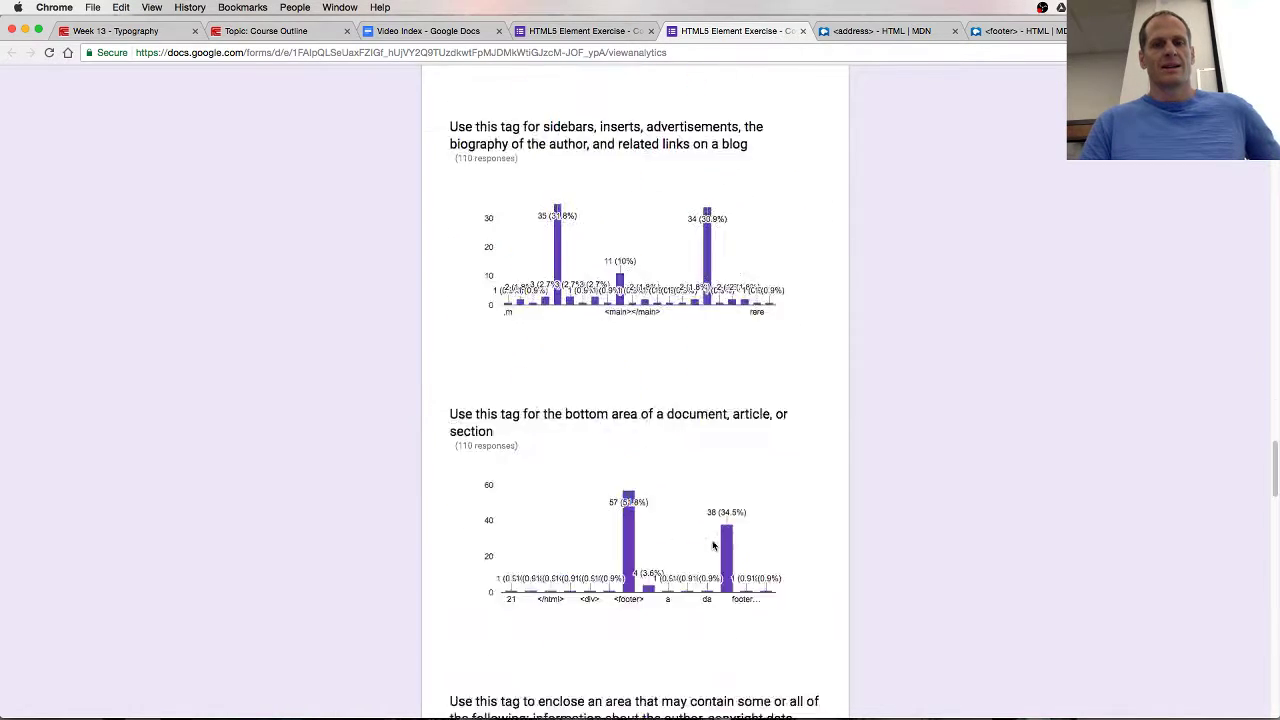
{"action": "scroll", "coordinate": [713, 600], "scroll_direction": "down", "scroll_amount": 10}
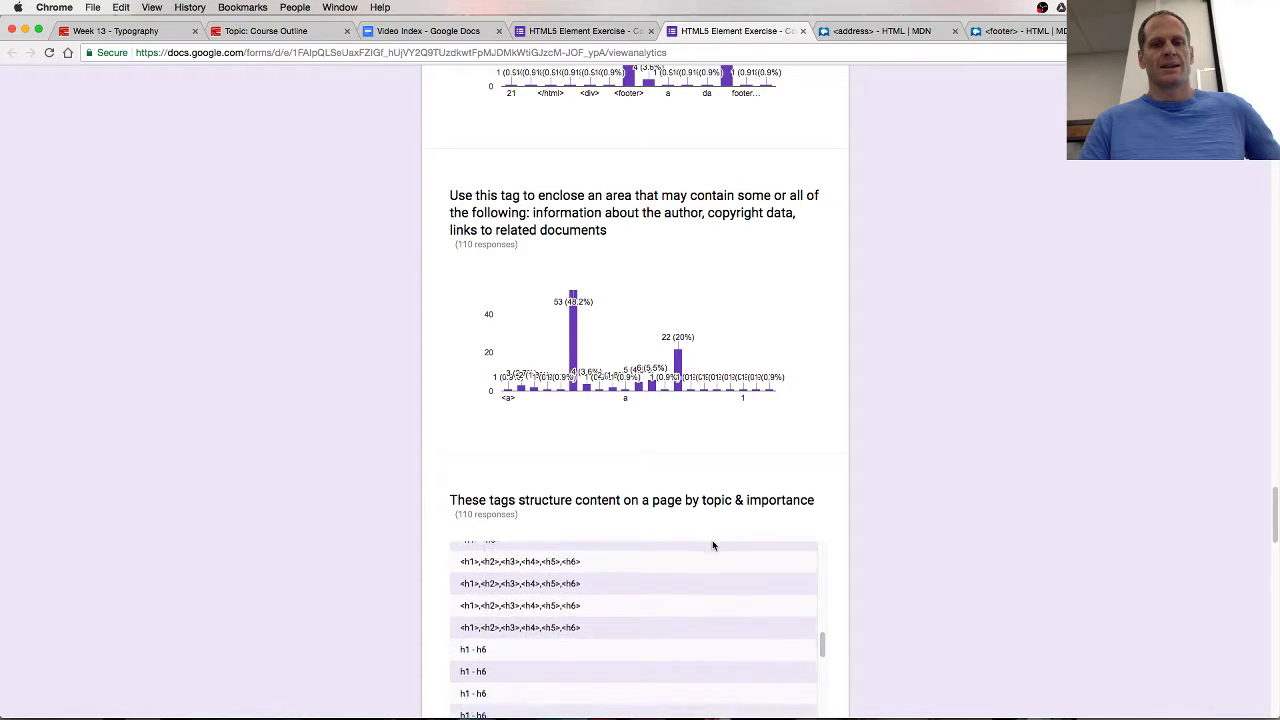
{"action": "scroll", "coordinate": [712, 545], "scroll_direction": "down", "scroll_amount": 10}
{"action": "scroll", "coordinate": [712, 545], "scroll_direction": "up", "scroll_amount": 7}
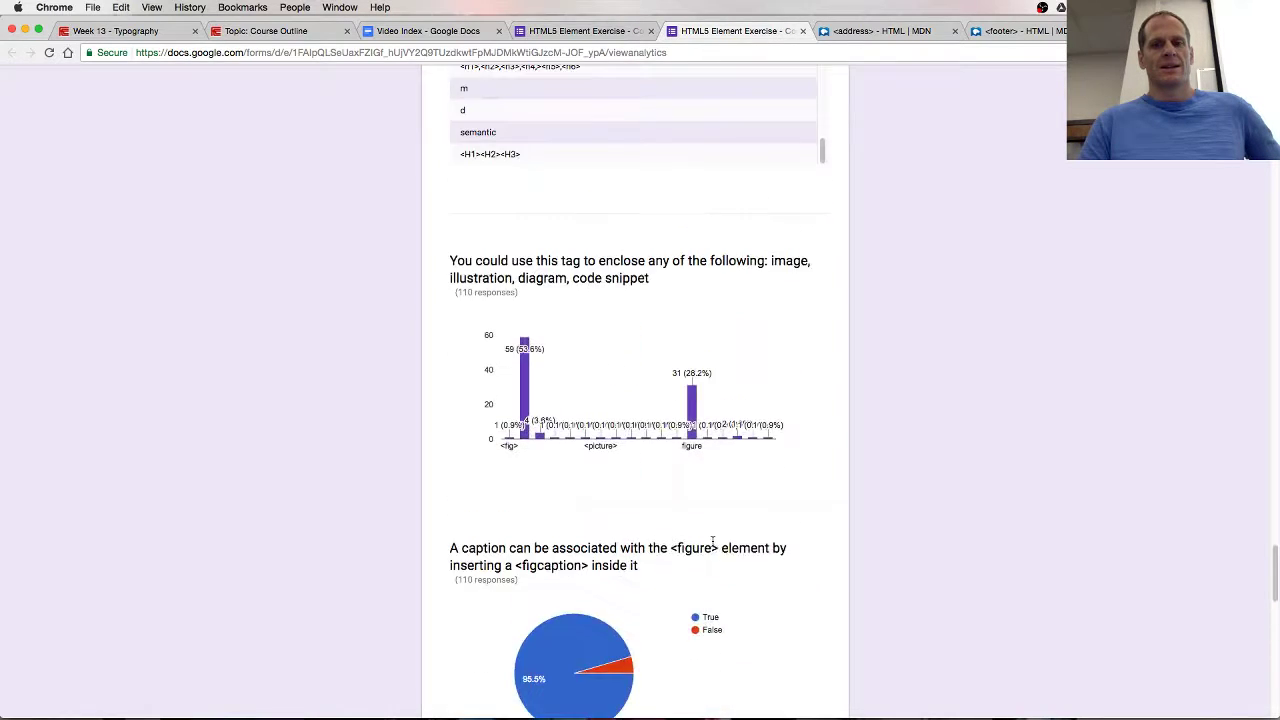
{"action": "scroll", "coordinate": [713, 545], "scroll_direction": "up", "scroll_amount": 2}
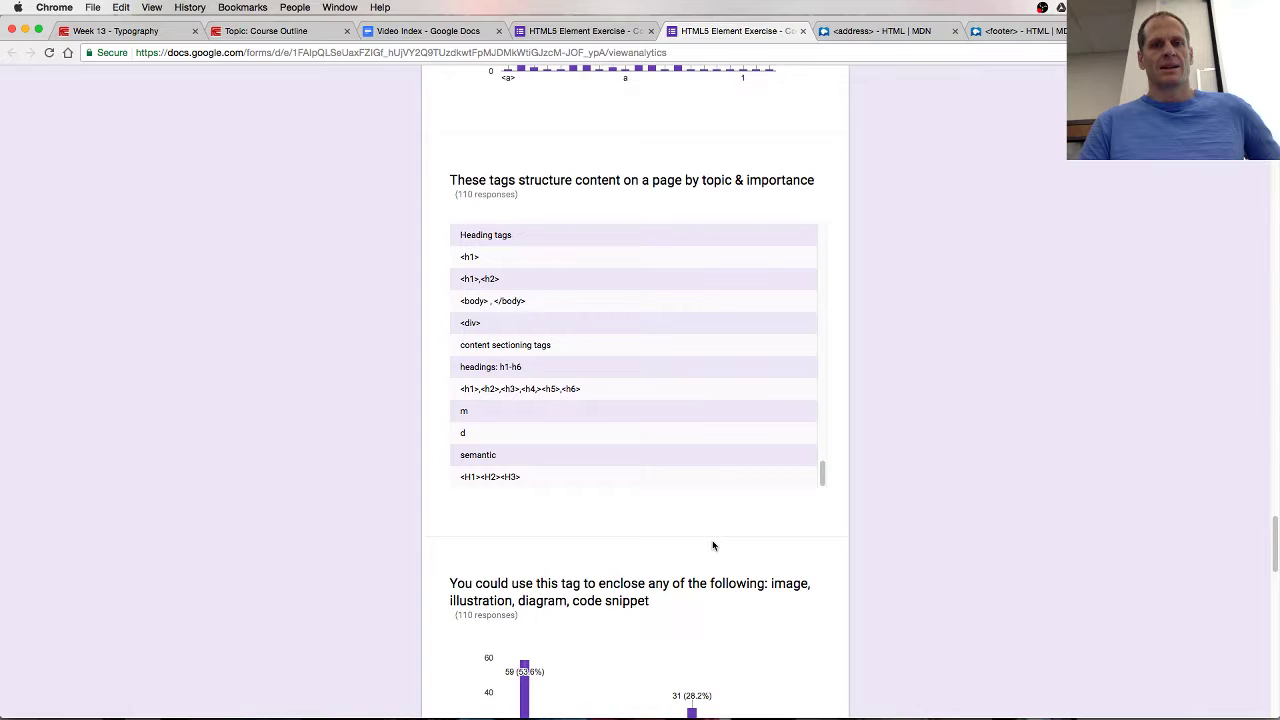
{"action": "scroll", "coordinate": [712, 543], "scroll_direction": "down", "scroll_amount": 2}
{"action": "scroll", "coordinate": [714, 543], "scroll_direction": "up", "scroll_amount": 2}
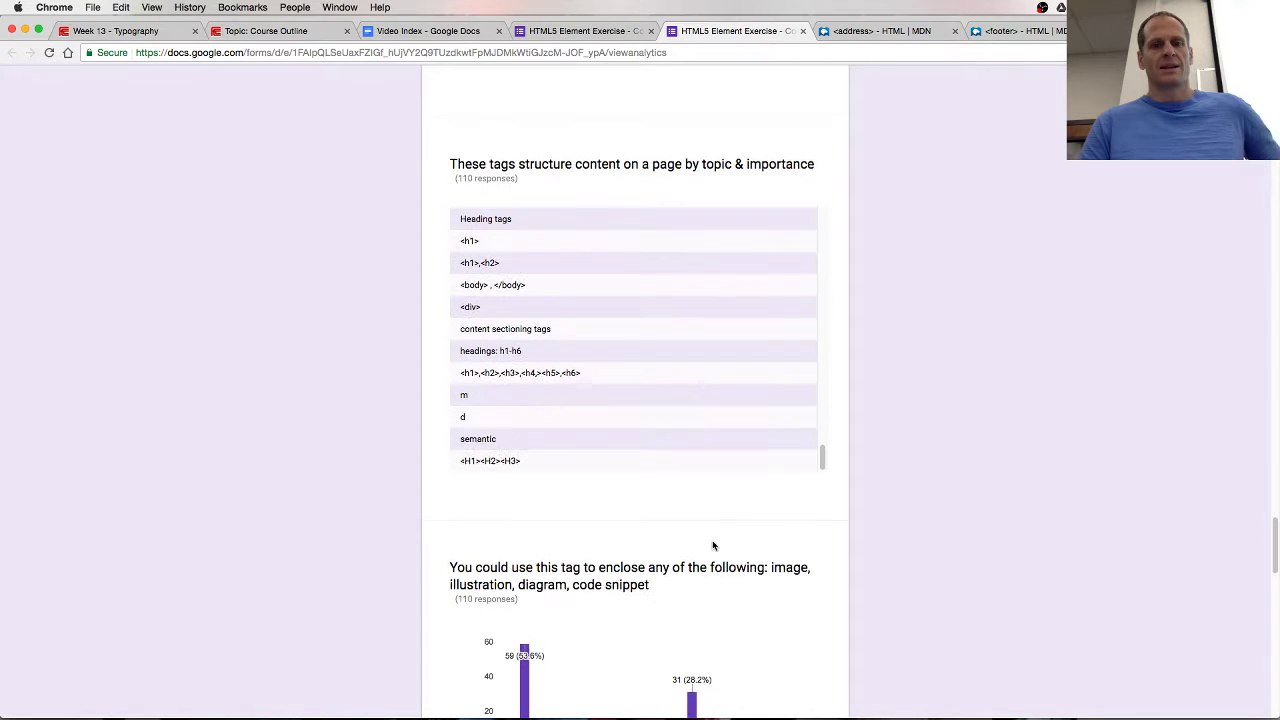
{"action": "scroll", "coordinate": [700, 438], "scroll_direction": "up", "scroll_amount": 5}
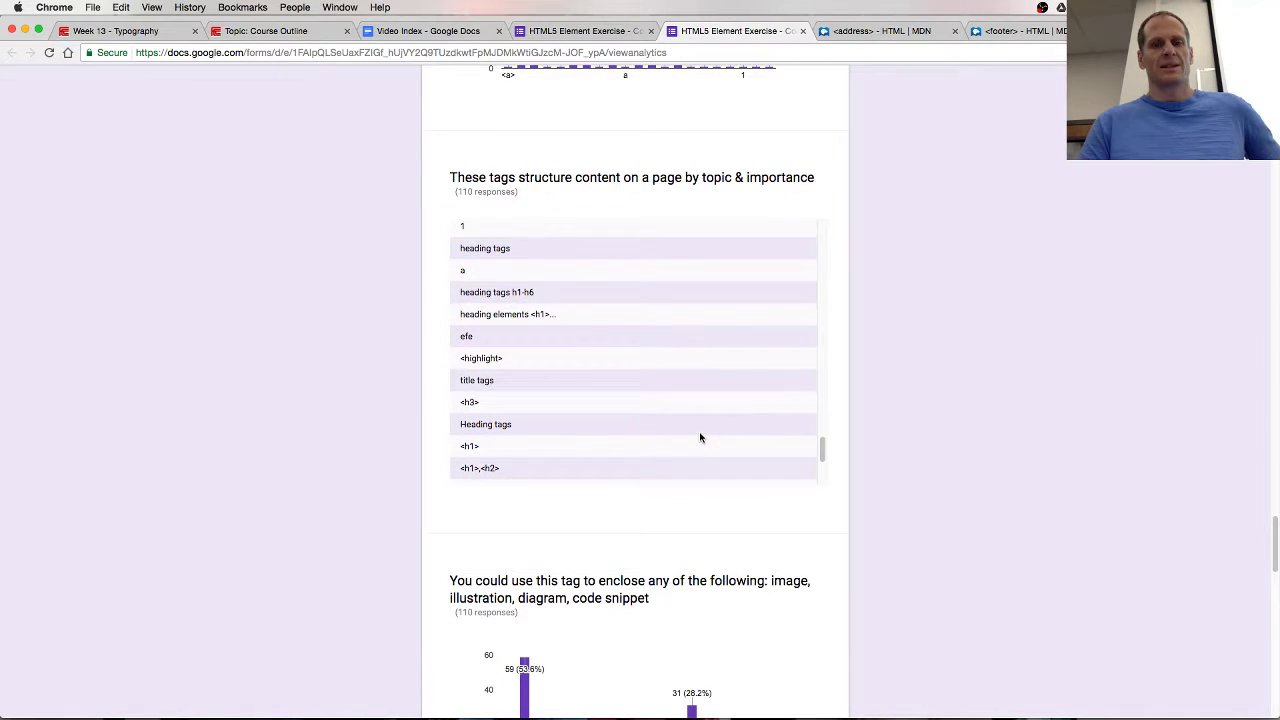
{"action": "scroll", "coordinate": [700, 438], "scroll_direction": "up", "scroll_amount": 3}
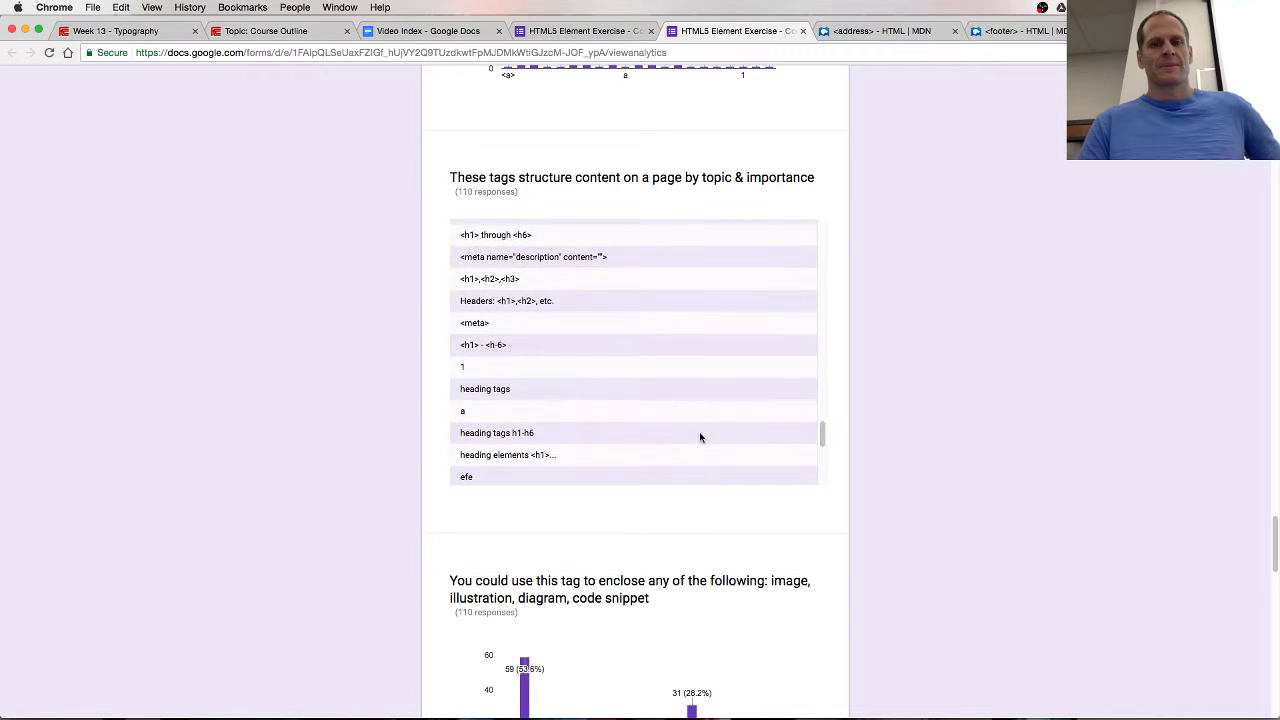
{"action": "scroll", "coordinate": [700, 437], "scroll_direction": "up", "scroll_amount": 5}
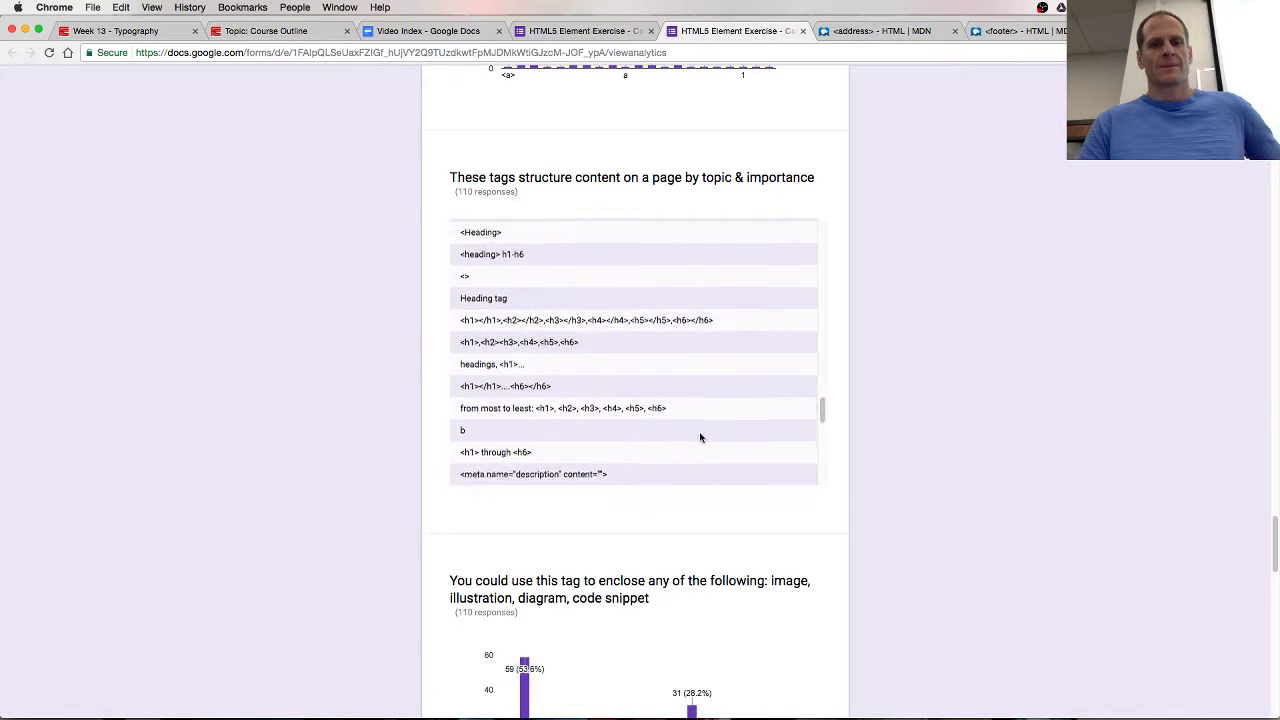
{"action": "scroll", "coordinate": [700, 437], "scroll_direction": "up", "scroll_amount": 10}
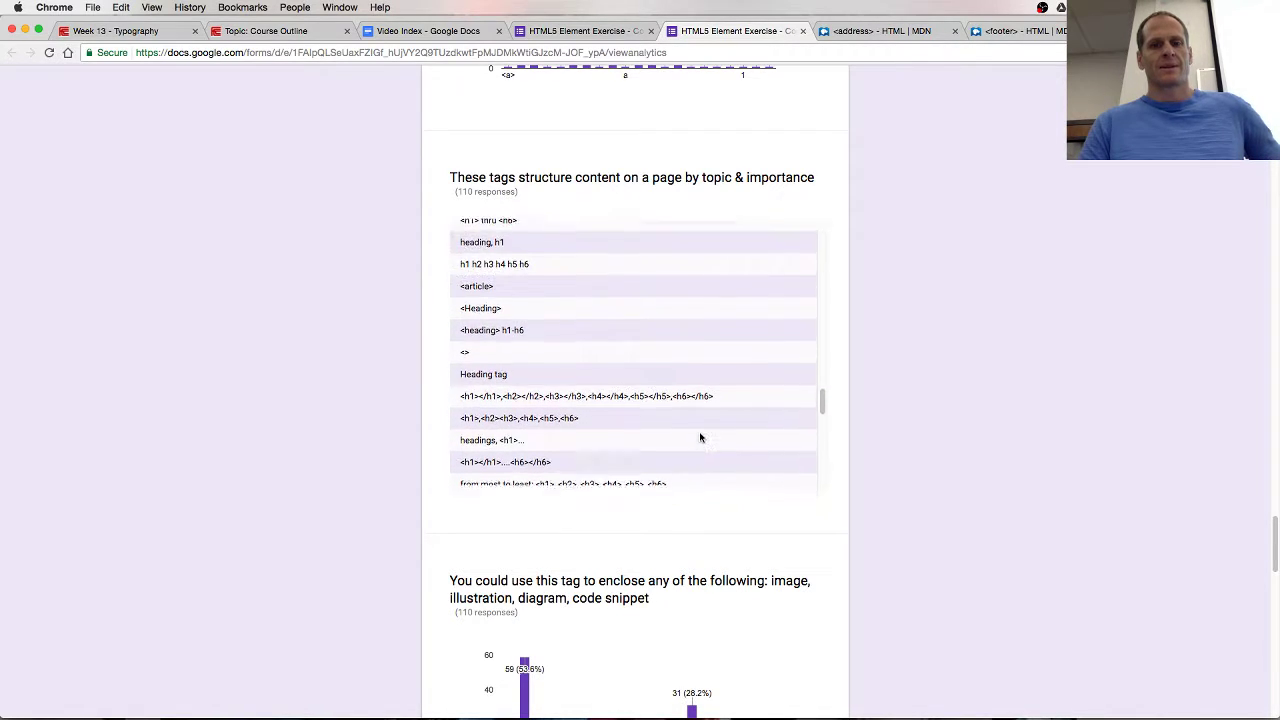
{"action": "scroll", "coordinate": [700, 437], "scroll_direction": "up", "scroll_amount": 10}
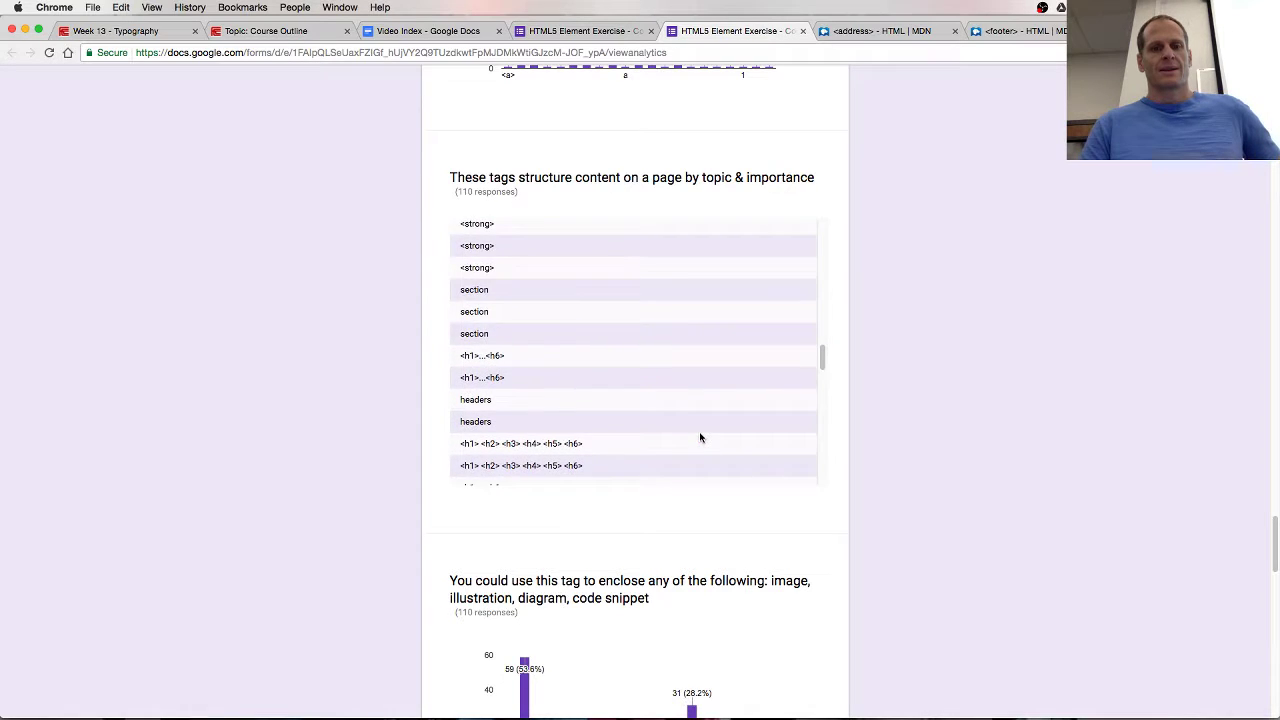
{"action": "scroll", "coordinate": [700, 437], "scroll_direction": "up", "scroll_amount": 10}
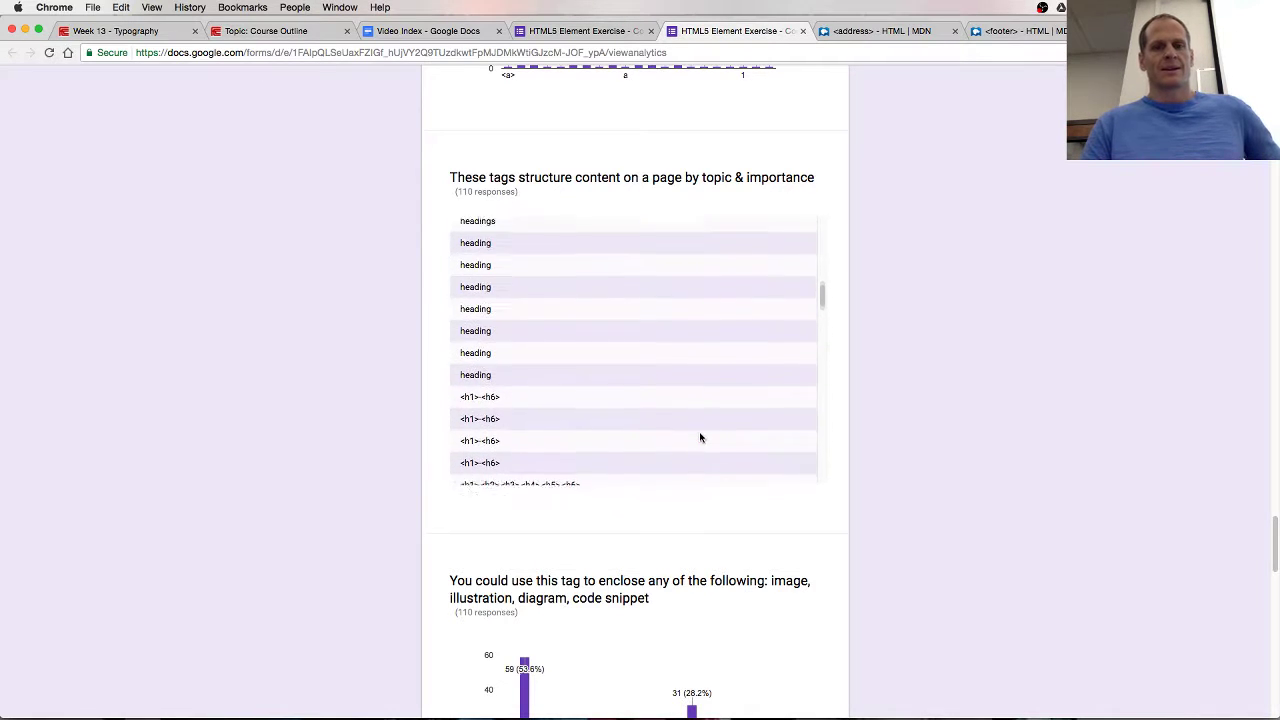
{"action": "scroll", "coordinate": [700, 437], "scroll_direction": "up", "scroll_amount": 5}
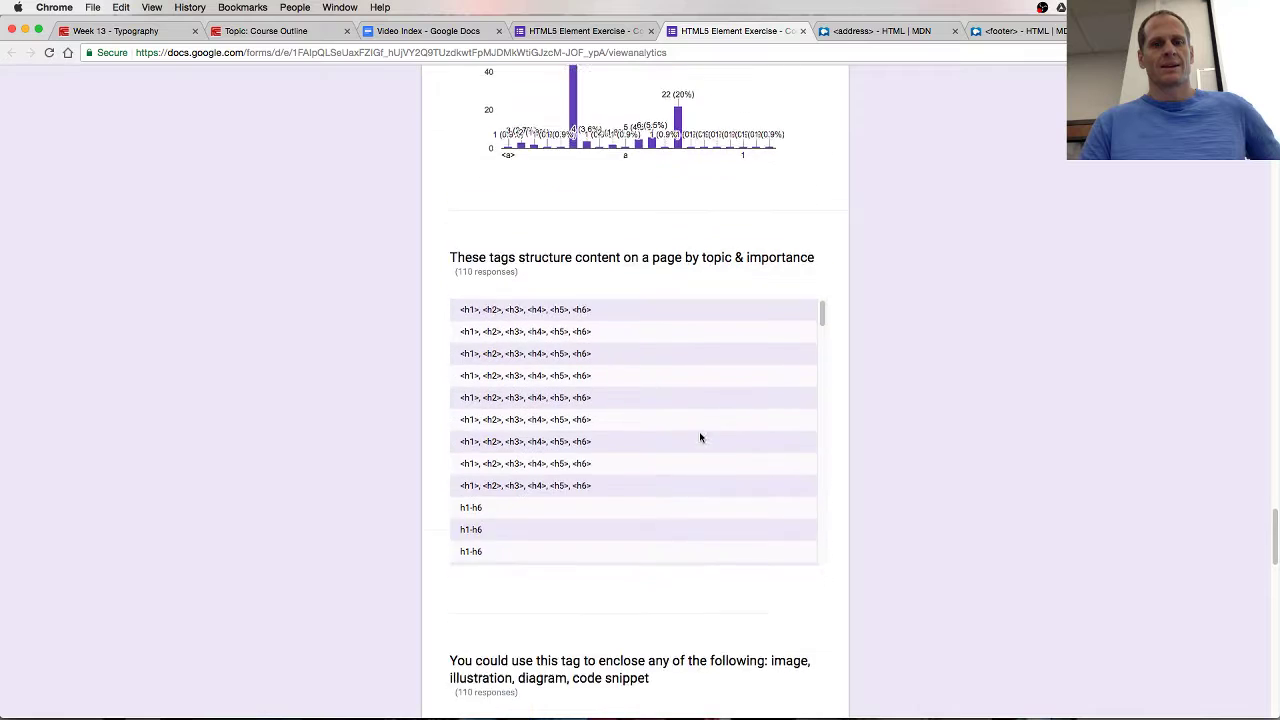
{"action": "scroll", "coordinate": [700, 437], "scroll_direction": "down", "scroll_amount": 5}
{"action": "scroll", "coordinate": [700, 437], "scroll_direction": "down", "scroll_amount": 20}
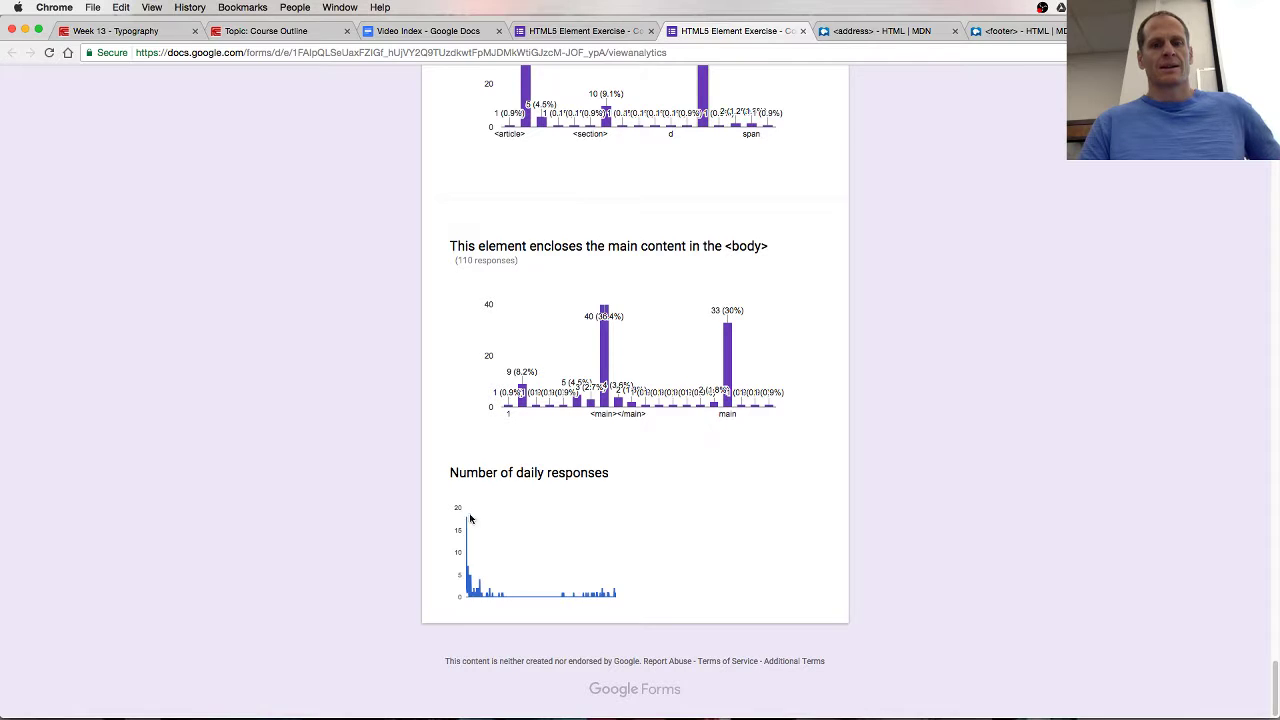
{"action": "mouse_move", "coordinate": [545, 587]}
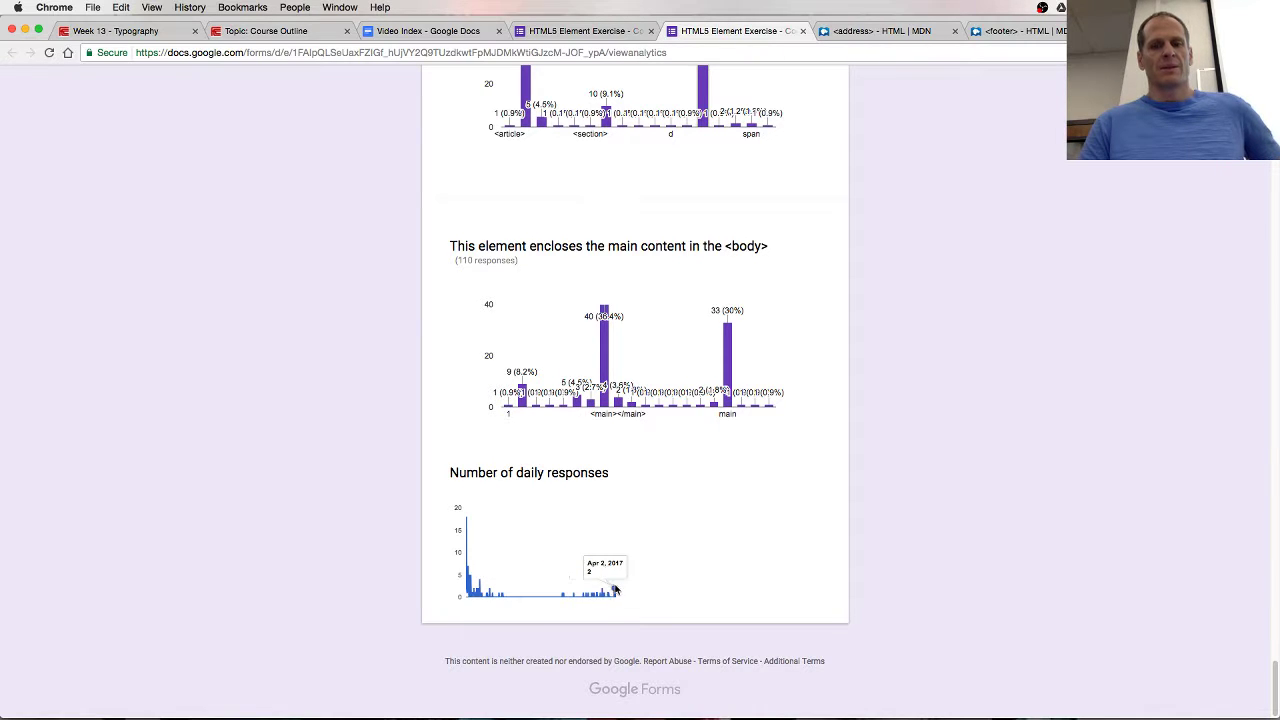
Close the response summary, both MDN pages and the quiz, then scroll the Video Index notes to the green tag list.
{"action": "mouse_move", "coordinate": [471, 583]}
{"action": "left_click", "coordinate": [802, 31]}
{"action": "left_click", "coordinate": [802, 31]}
{"action": "left_click", "coordinate": [802, 31]}
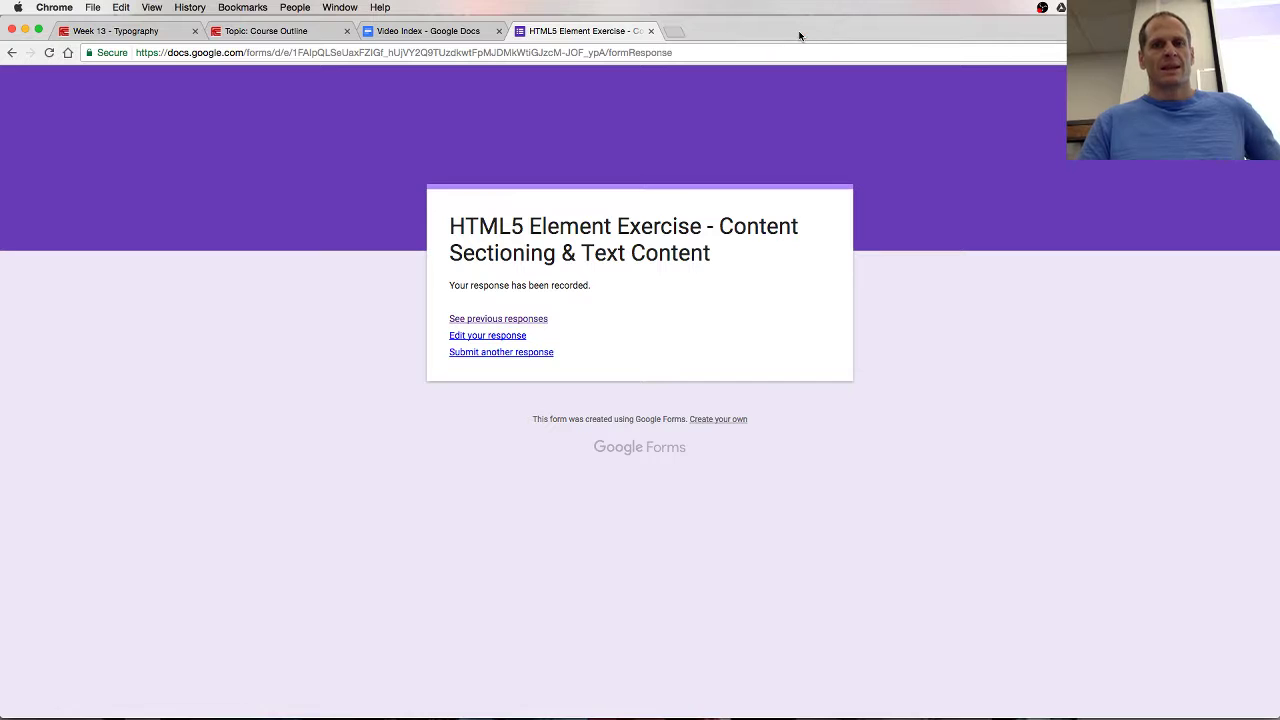
{"action": "left_click", "coordinate": [650, 31]}
{"action": "scroll", "coordinate": [607, 247], "scroll_direction": "down", "scroll_amount": 10}
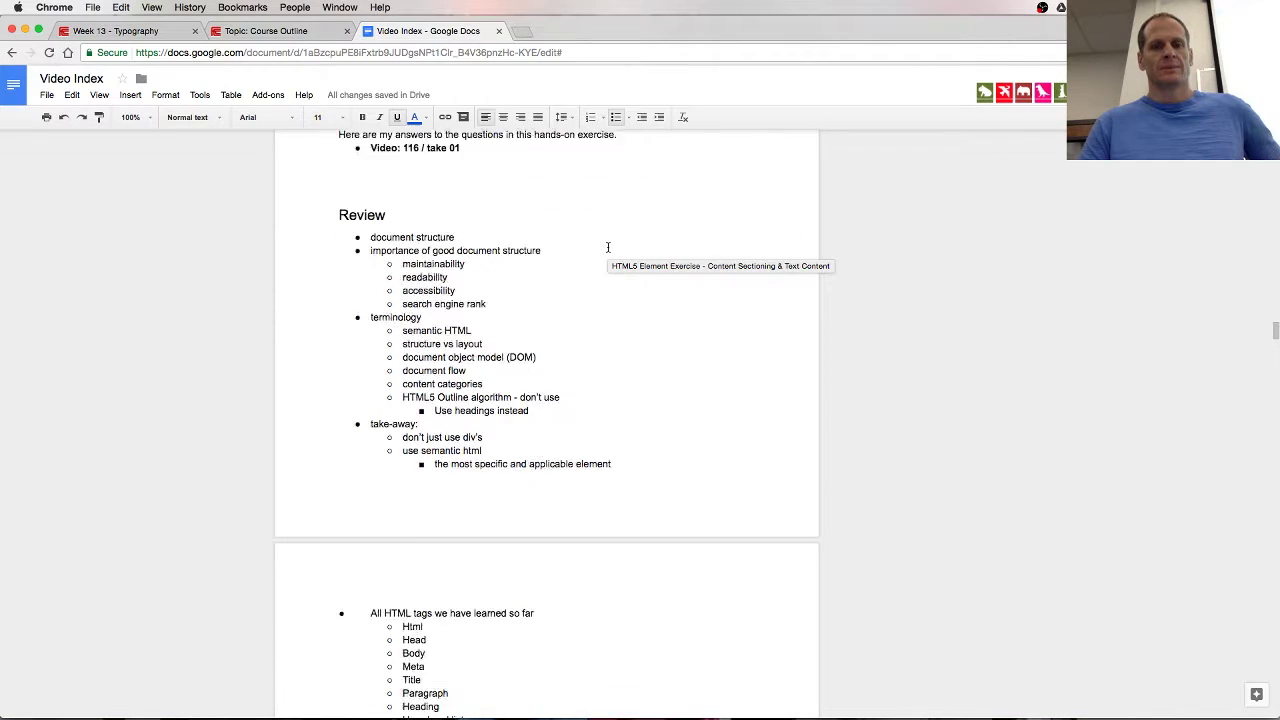
{"action": "scroll", "coordinate": [607, 247], "scroll_direction": "down", "scroll_amount": 4}
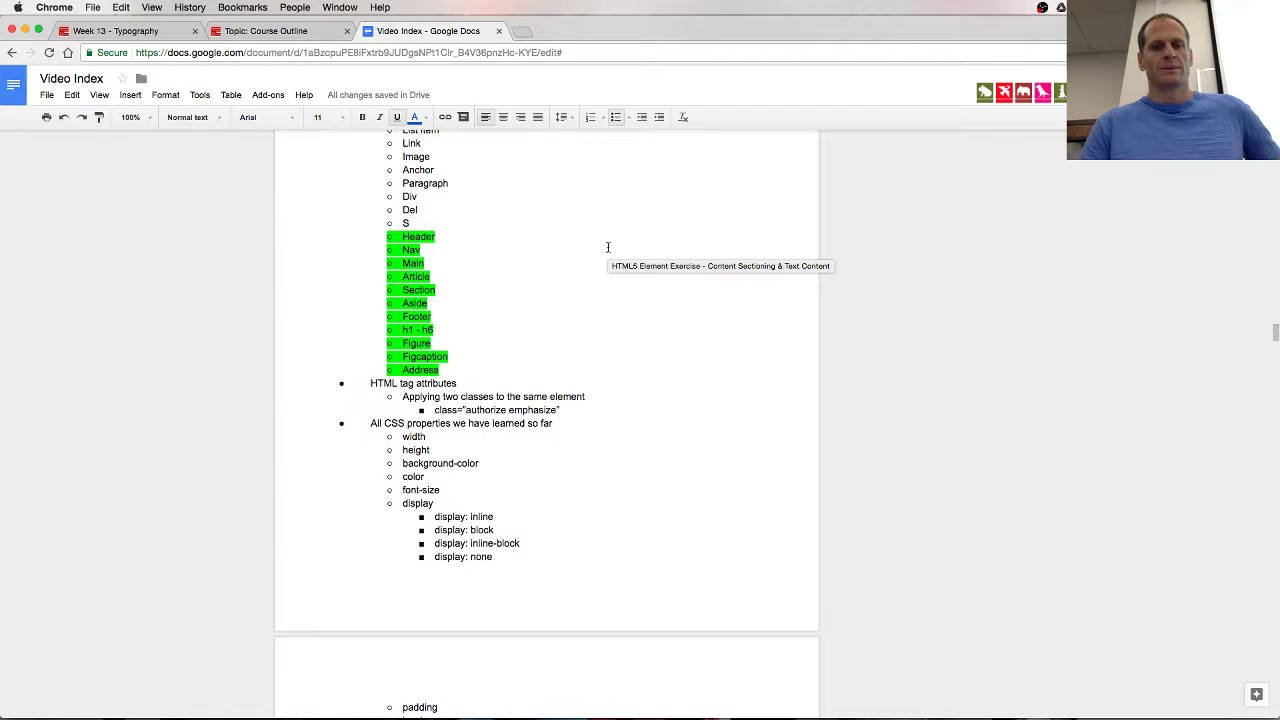
{"action": "scroll", "coordinate": [607, 247], "scroll_direction": "up", "scroll_amount": 3}
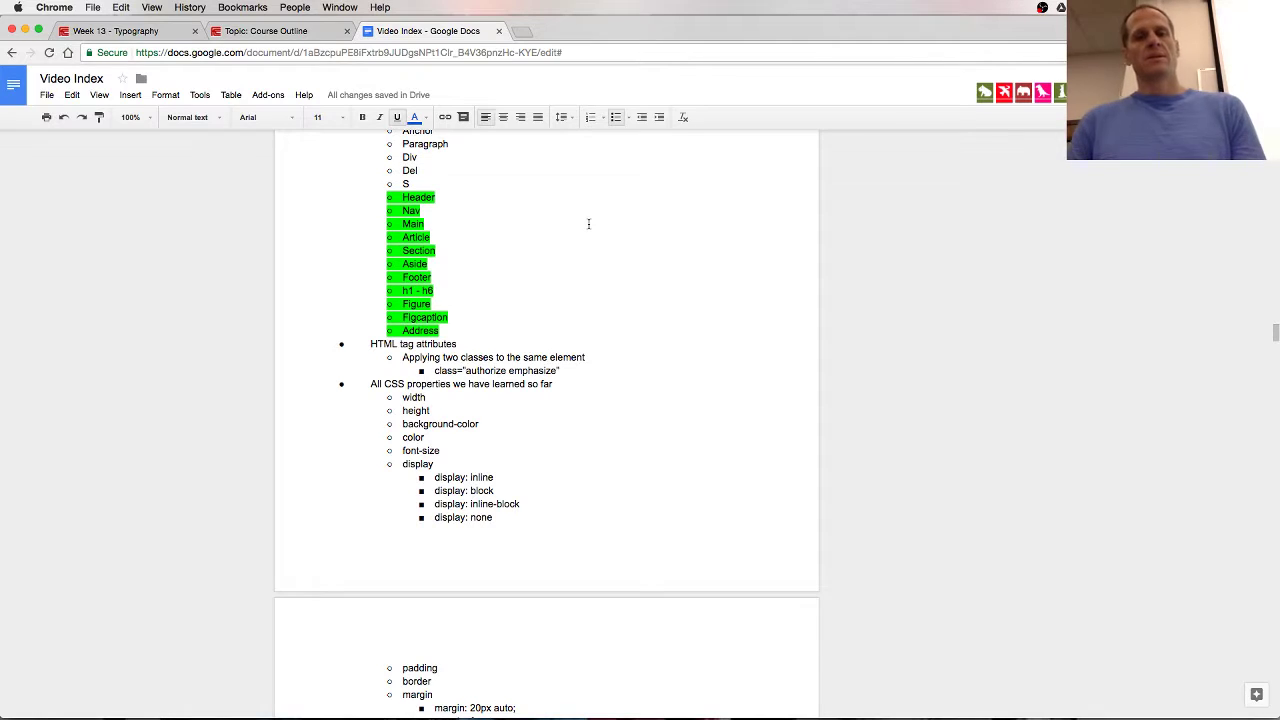
{"action": "key", "text": "super+t"}
{"action": "type", "text": "mdn address"}
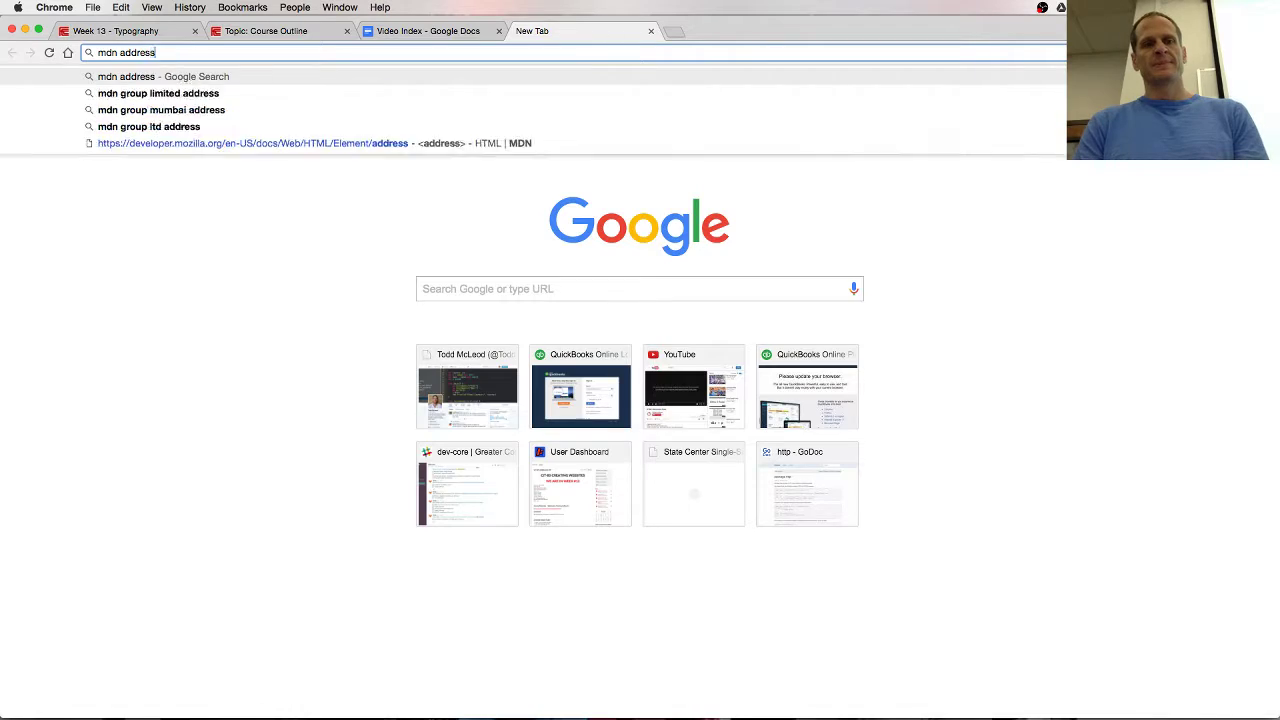
{"action": "key", "text": "Return"}
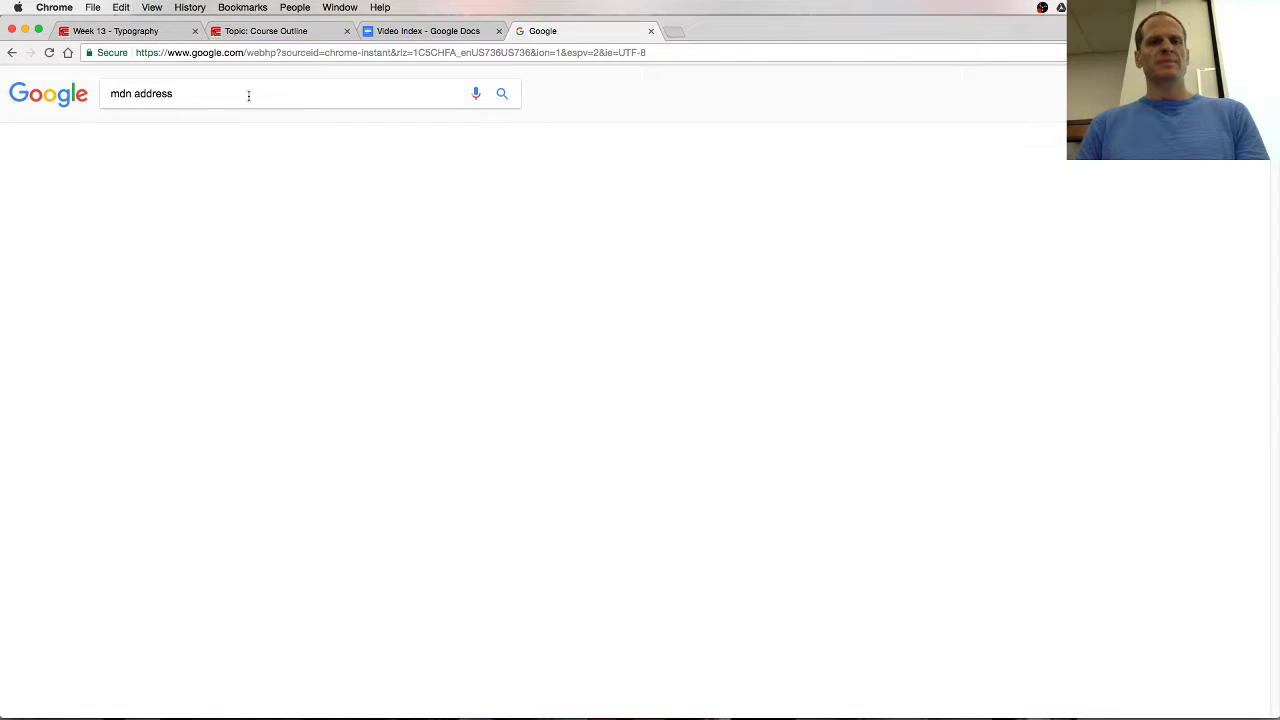
{"action": "left_click", "coordinate": [218, 190]}
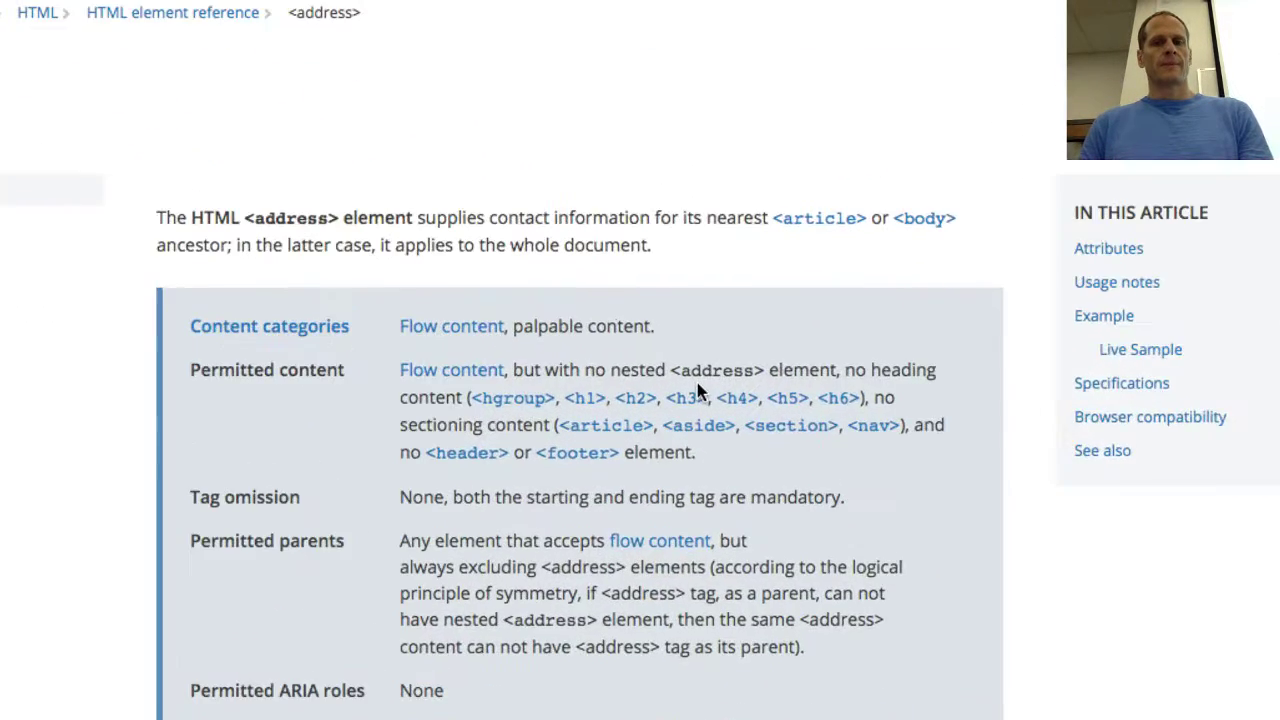
{"action": "left_click_drag", "start_coordinate": [424, 212], "coordinate": [639, 243]}
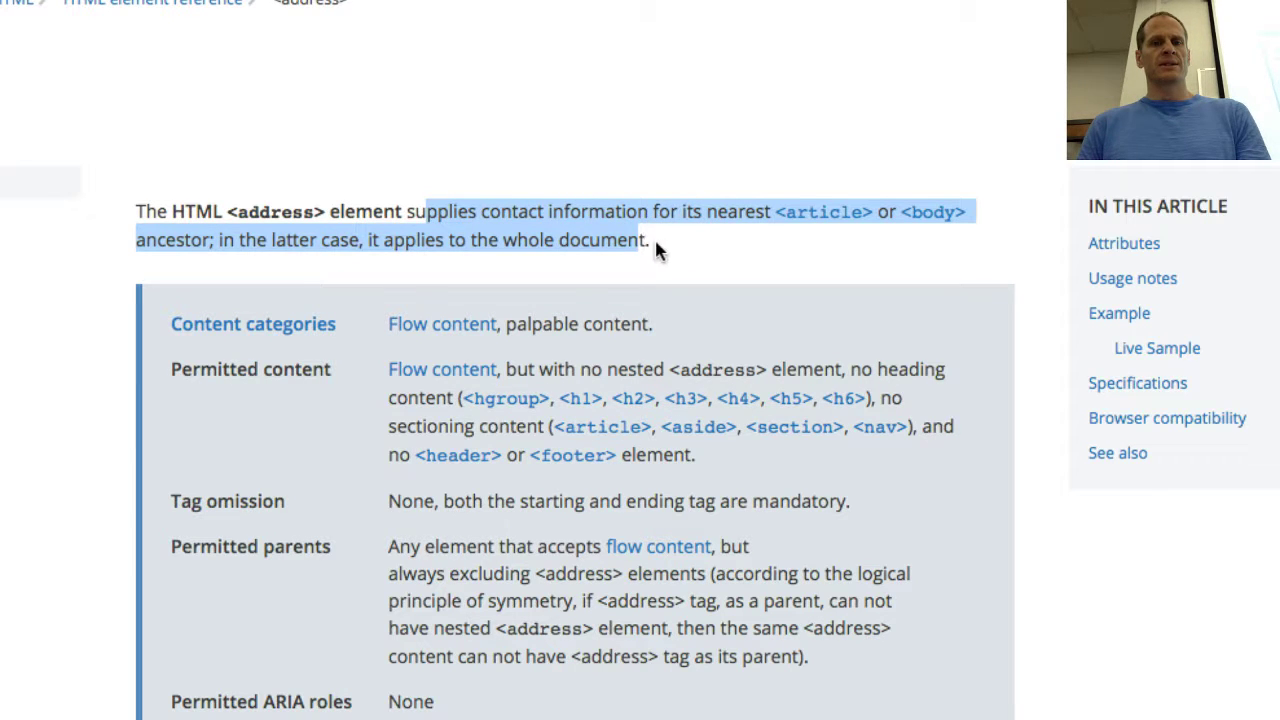
{"action": "scroll", "coordinate": [671, 262], "scroll_direction": "down", "scroll_amount": 20}
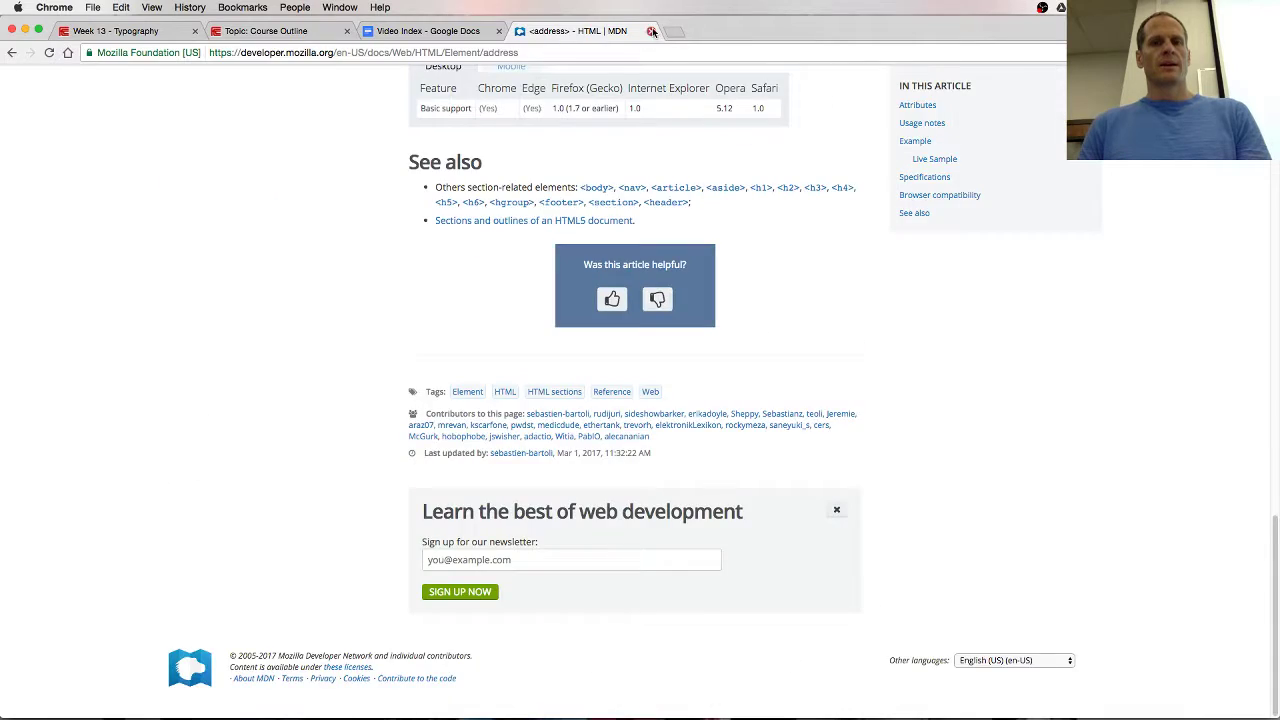
{"action": "left_click", "coordinate": [651, 31]}
{"action": "scroll", "coordinate": [509, 409], "scroll_direction": "down", "scroll_amount": 3}
{"action": "scroll", "coordinate": [509, 409], "scroll_direction": "down", "scroll_amount": 20}
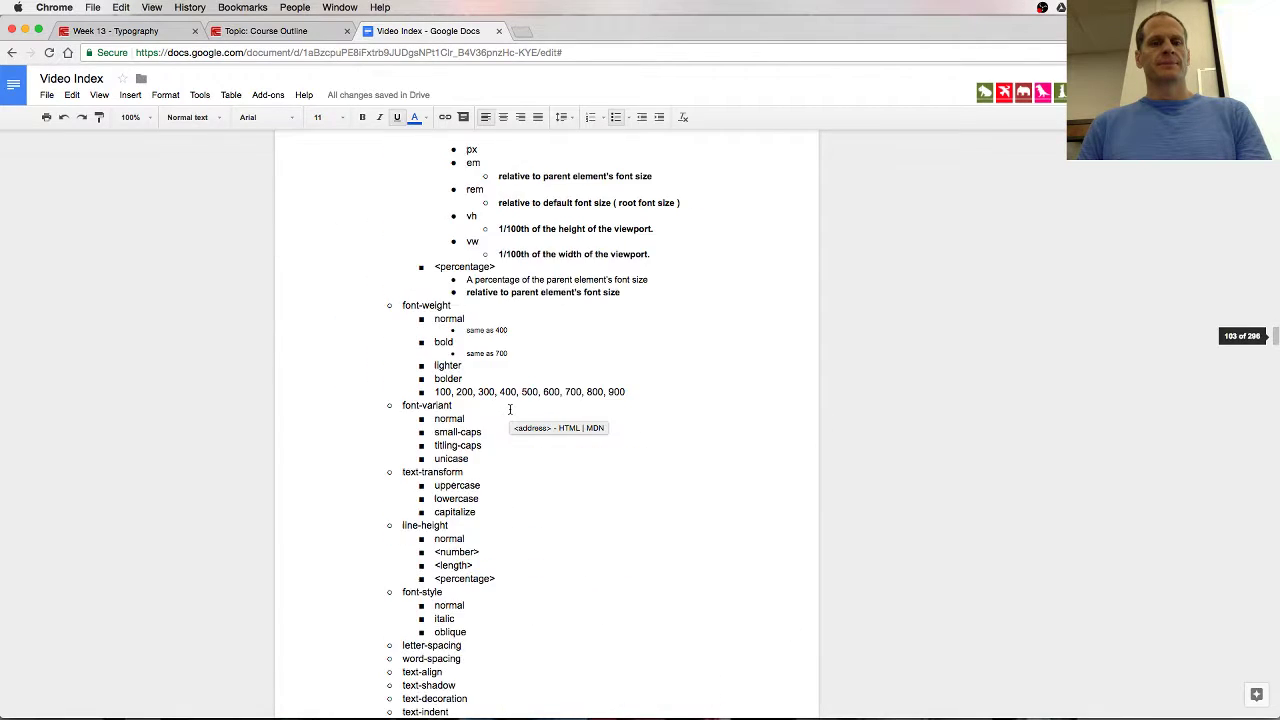
{"action": "scroll", "coordinate": [509, 409], "scroll_direction": "down", "scroll_amount": 5}
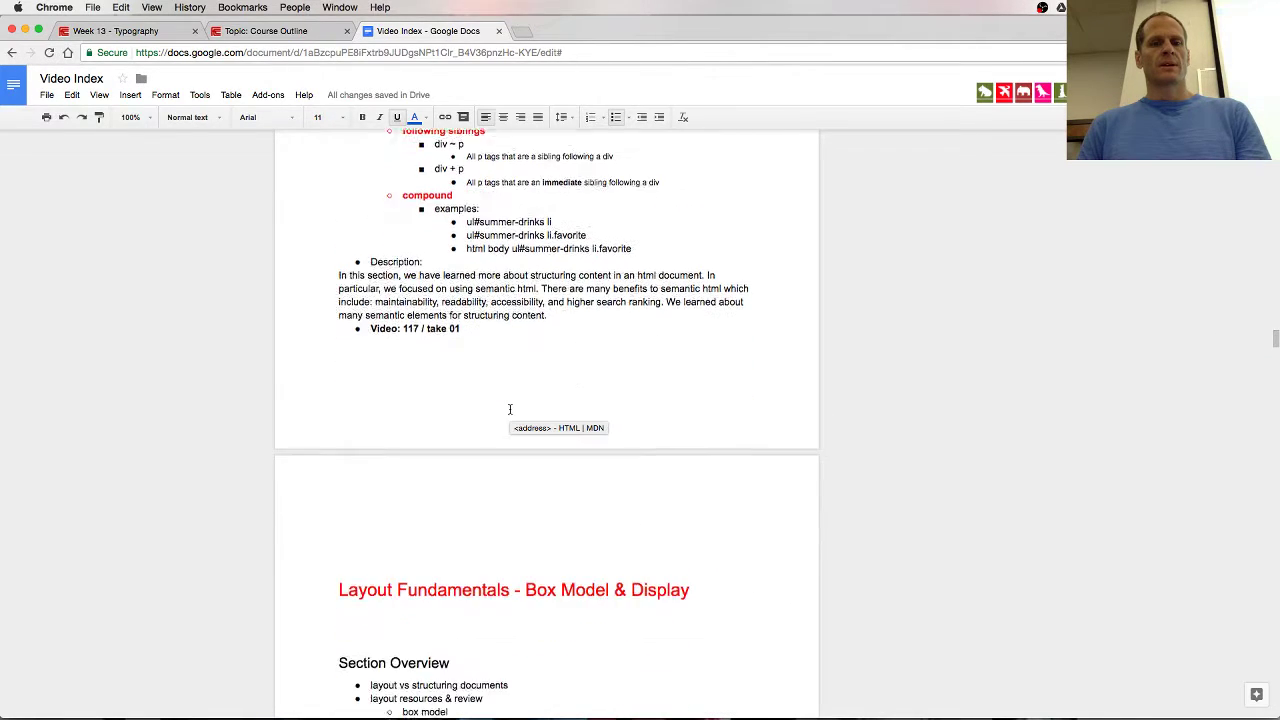
{"action": "scroll", "coordinate": [509, 409], "scroll_direction": "up", "scroll_amount": 9}
{"action": "scroll", "coordinate": [509, 409], "scroll_direction": "up", "scroll_amount": 2}
{"action": "scroll", "coordinate": [509, 409], "scroll_direction": "down", "scroll_amount": 7}
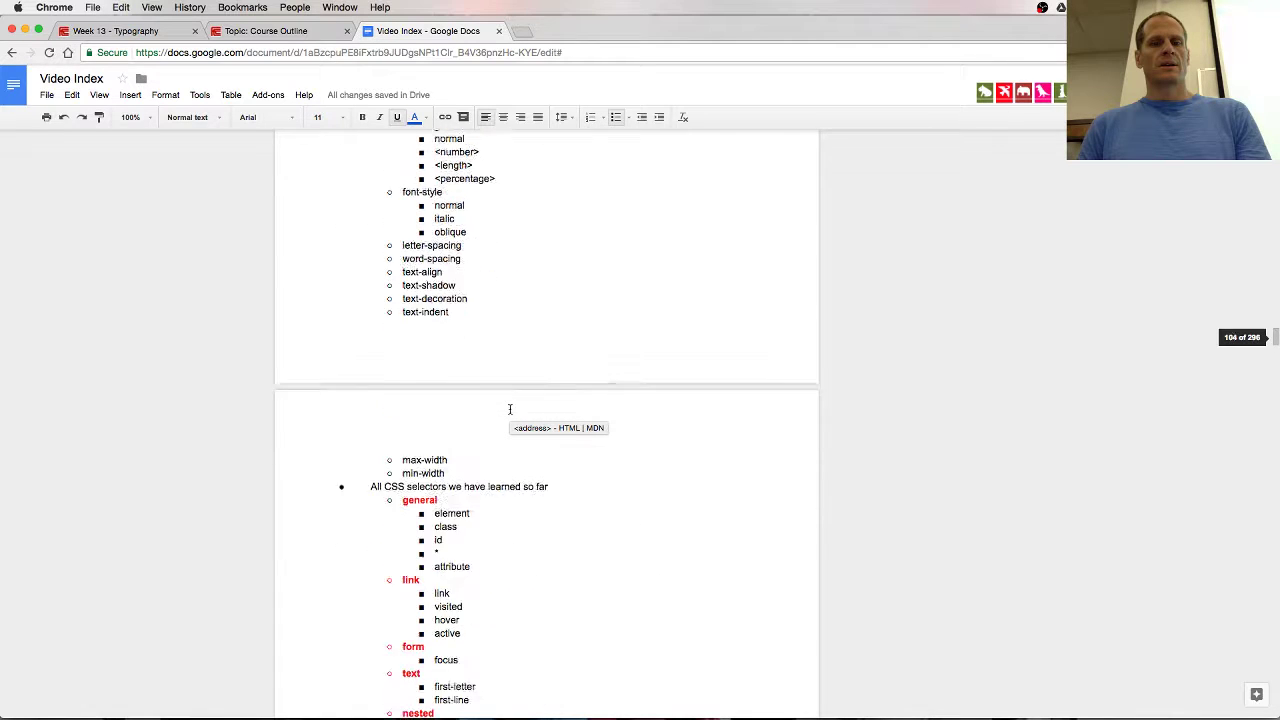
{"action": "scroll", "coordinate": [509, 409], "scroll_direction": "down", "scroll_amount": 6}
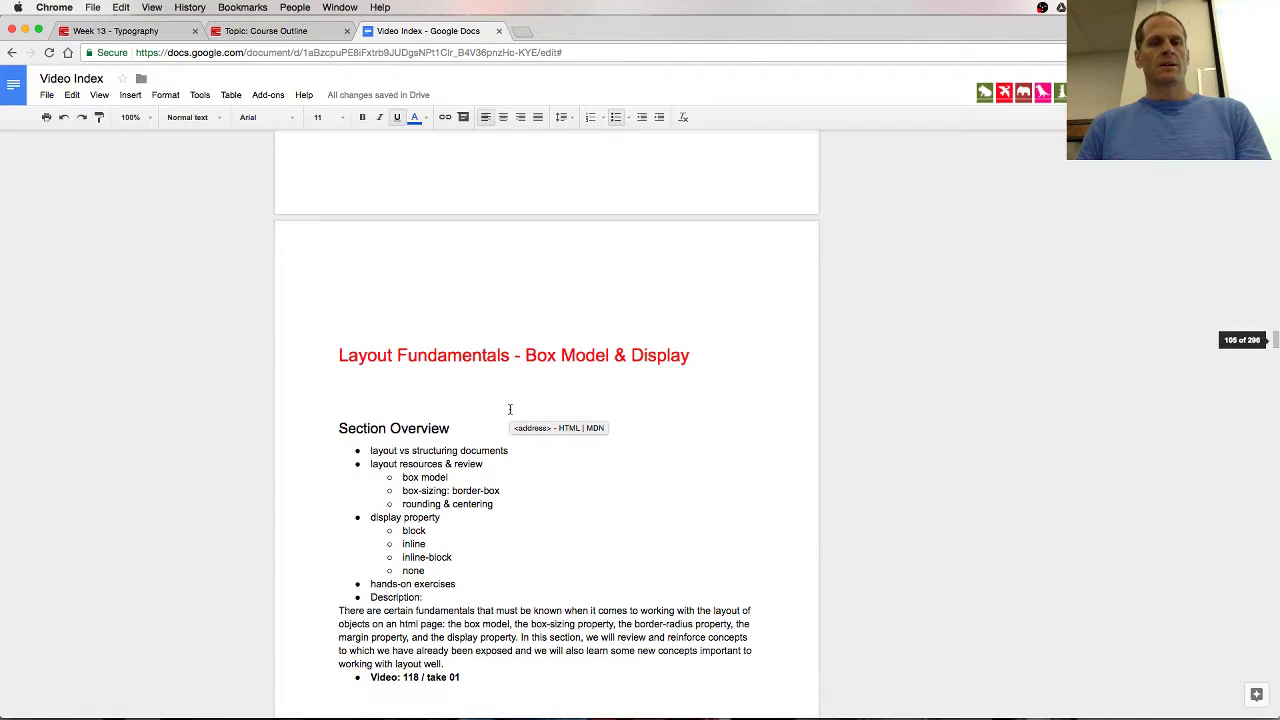
{"action": "left_click", "coordinate": [340, 33]}
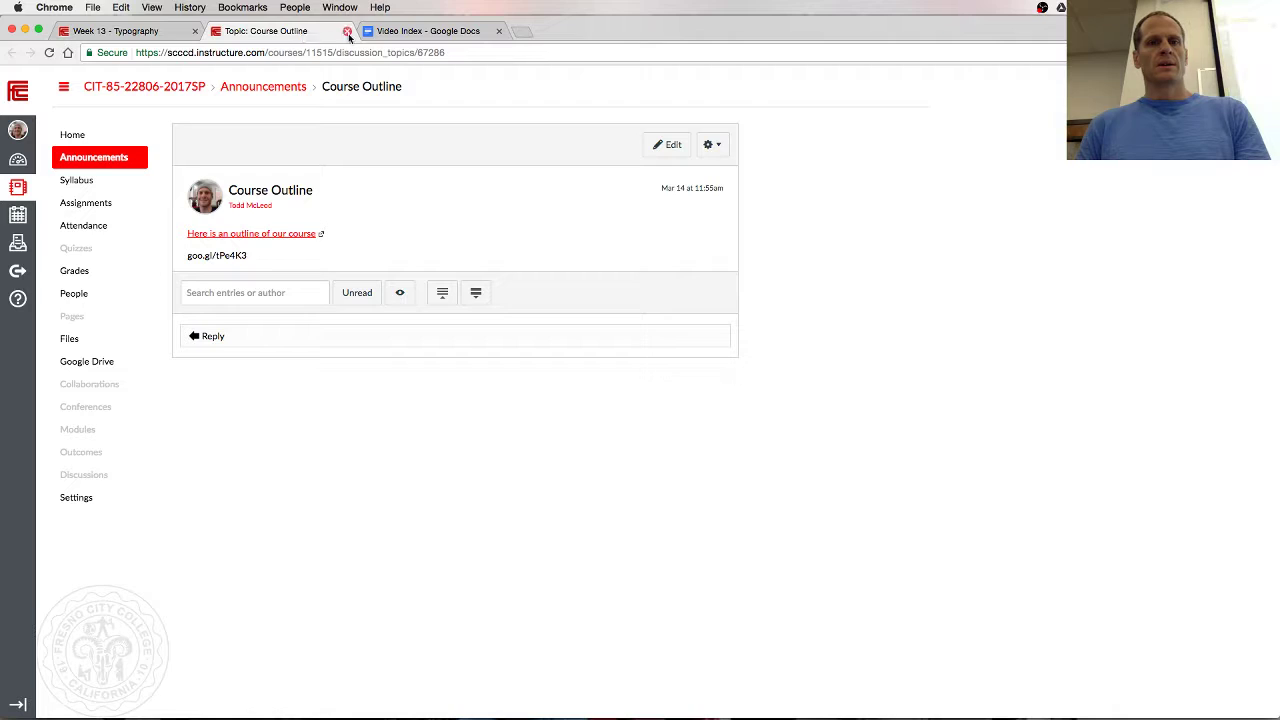
{"action": "left_click", "coordinate": [410, 33]}
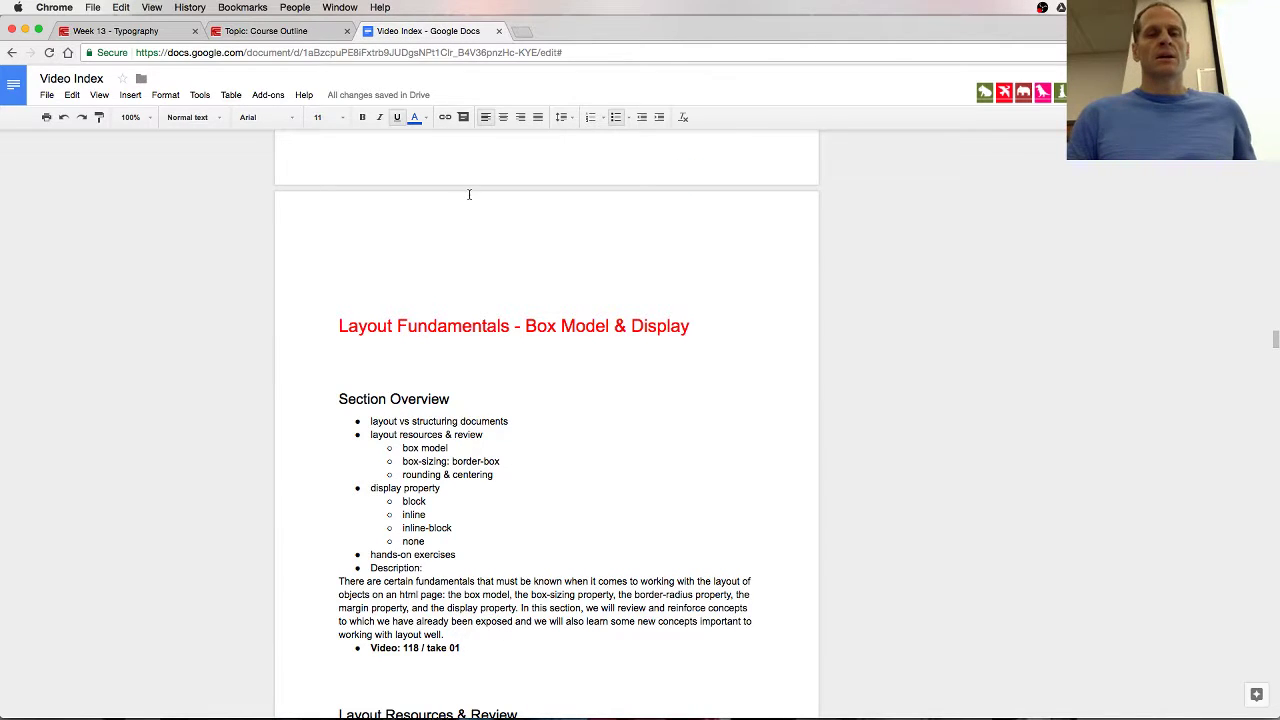
{"action": "scroll", "coordinate": [478, 193], "scroll_direction": "up", "scroll_amount": 20}
{"action": "scroll", "coordinate": [478, 193], "scroll_direction": "up", "scroll_amount": 20}
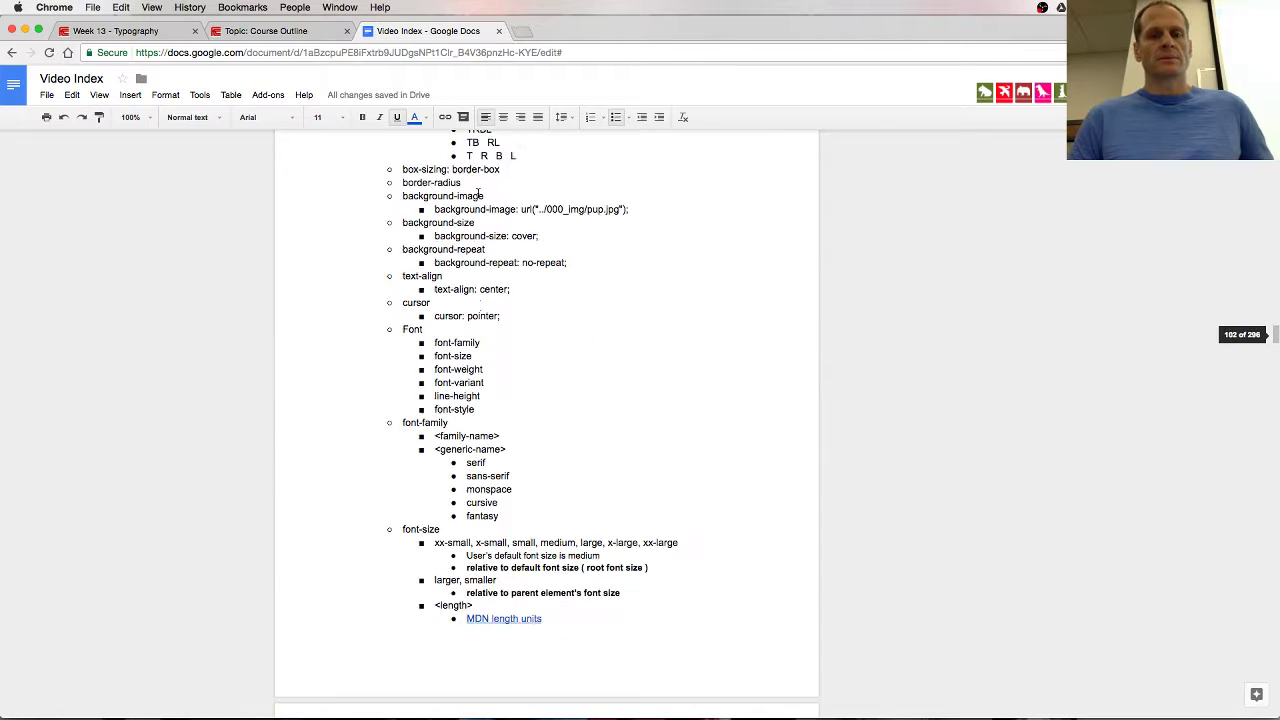
{"action": "scroll", "coordinate": [478, 193], "scroll_direction": "up", "scroll_amount": 3}
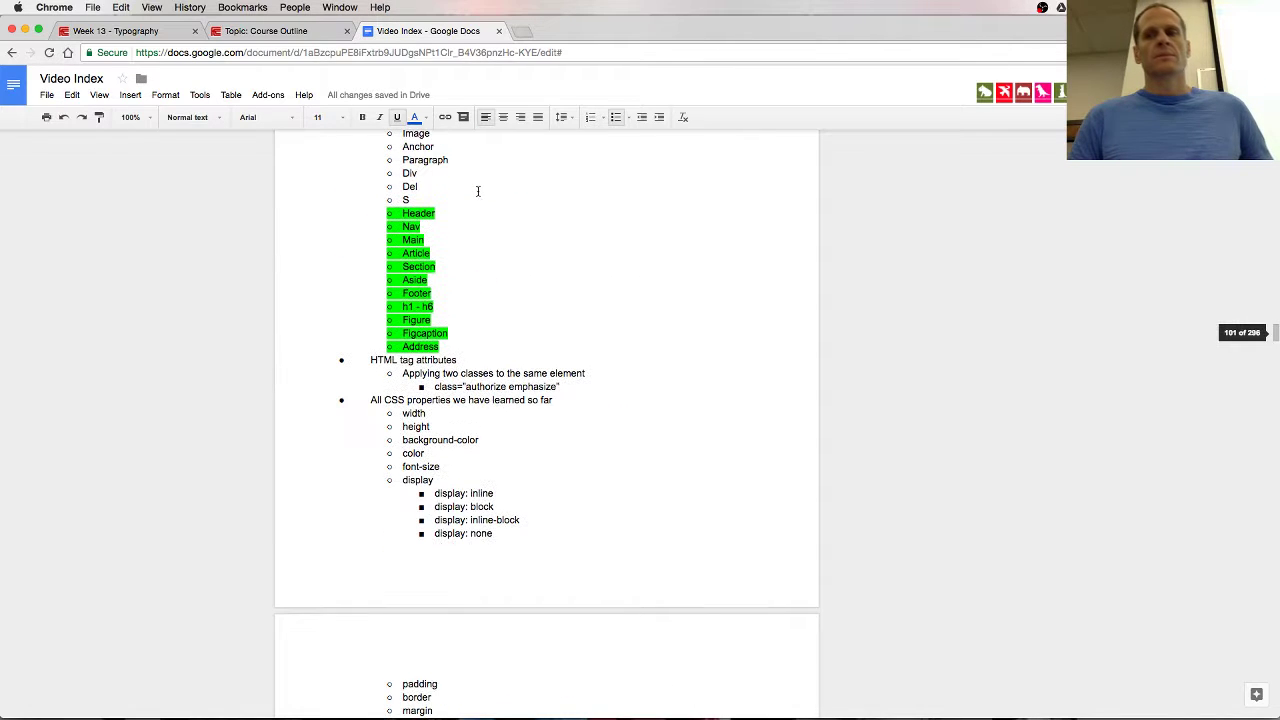